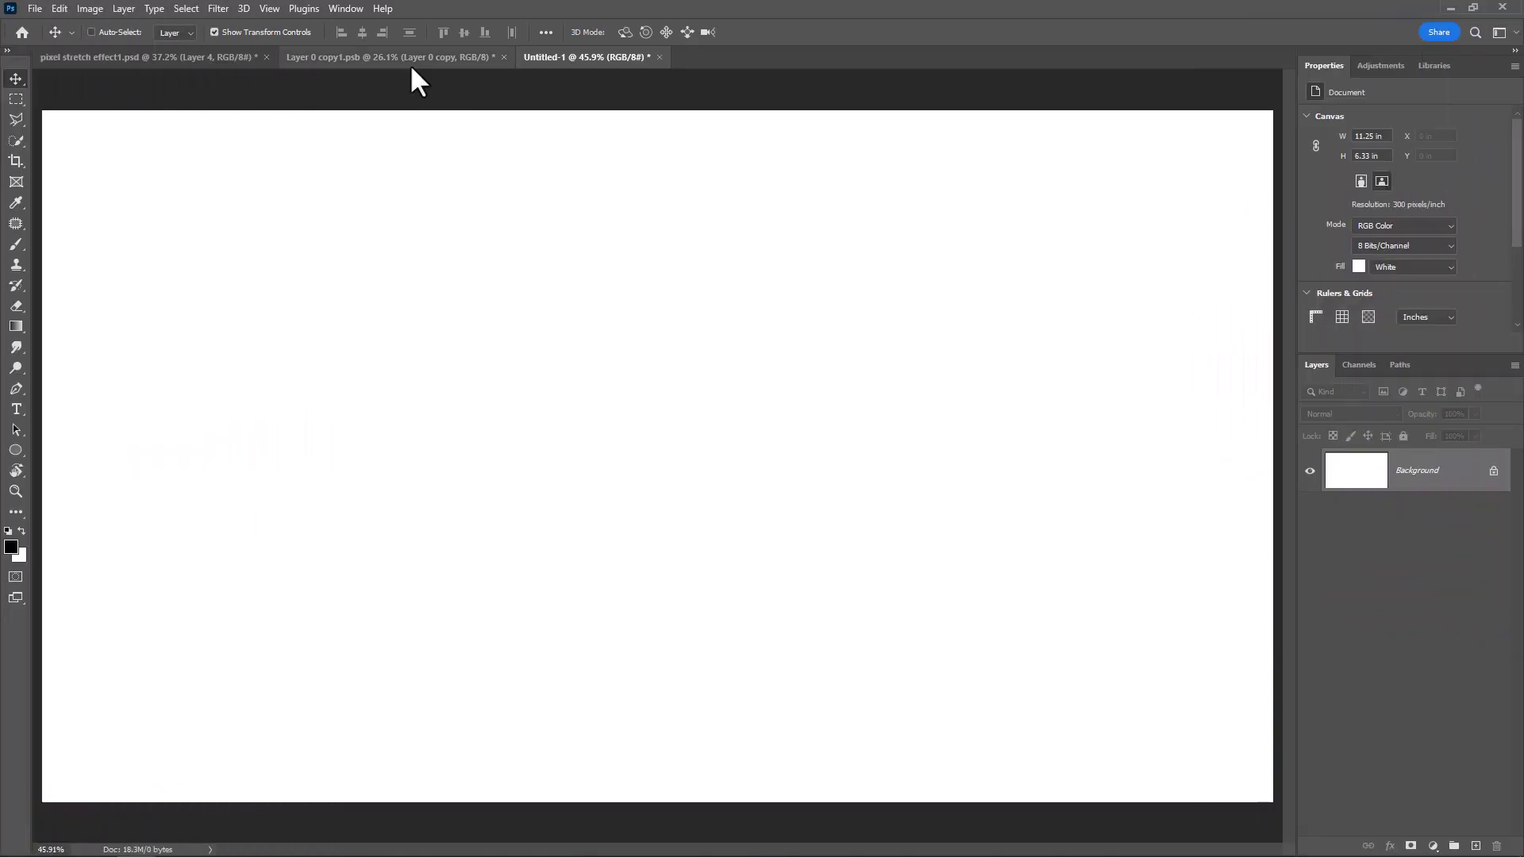
Step: Copy the model cut-out into Untitled-1, scaled to about two-thirds and centred on the canvas
left_click(405, 56)
left_click_drag(658, 450, 578, 553)
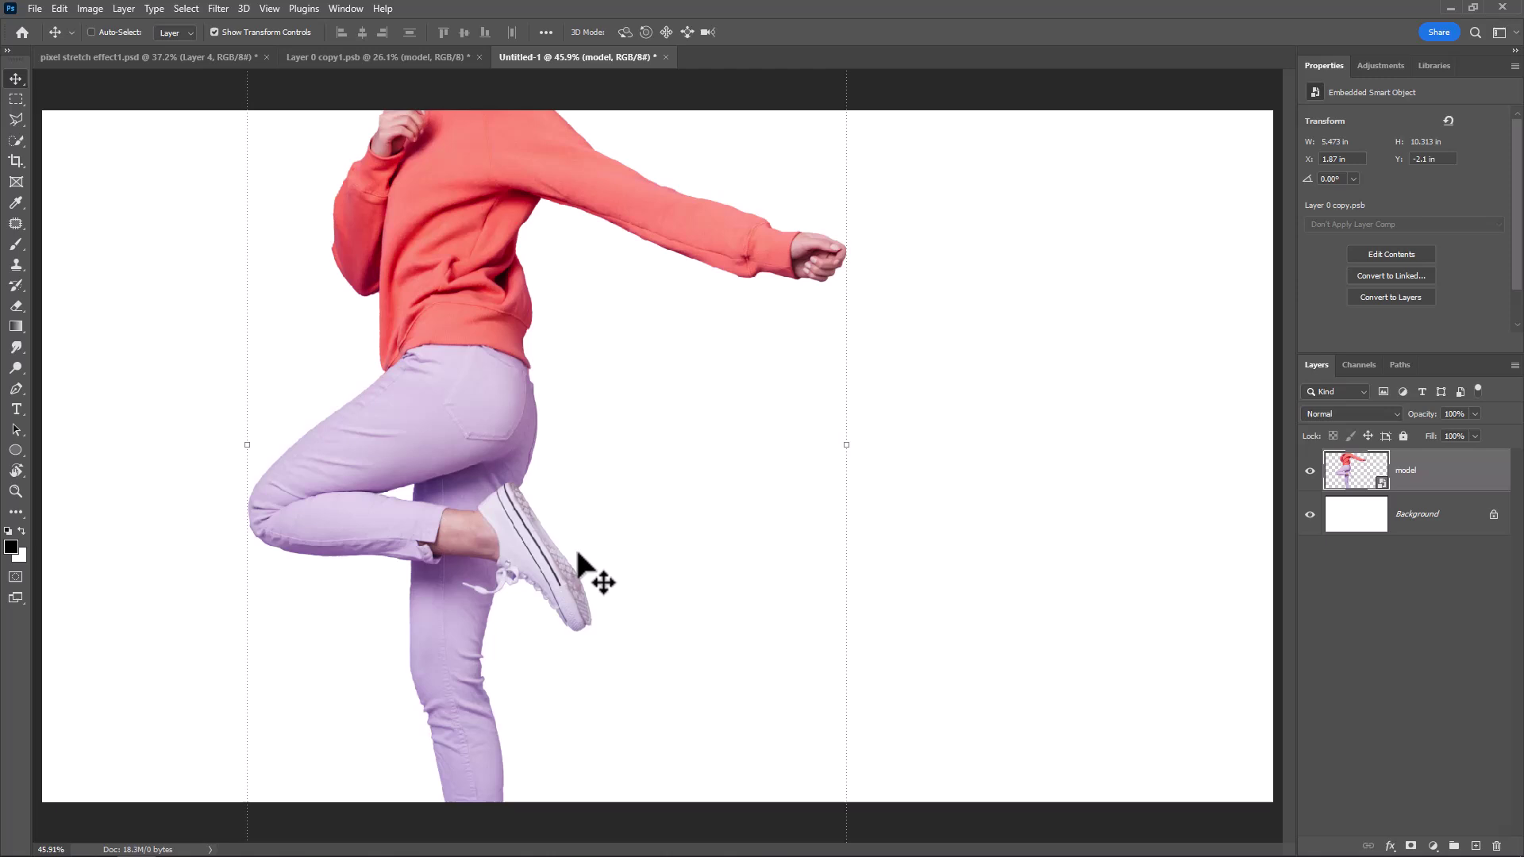
key("ctrl+t")
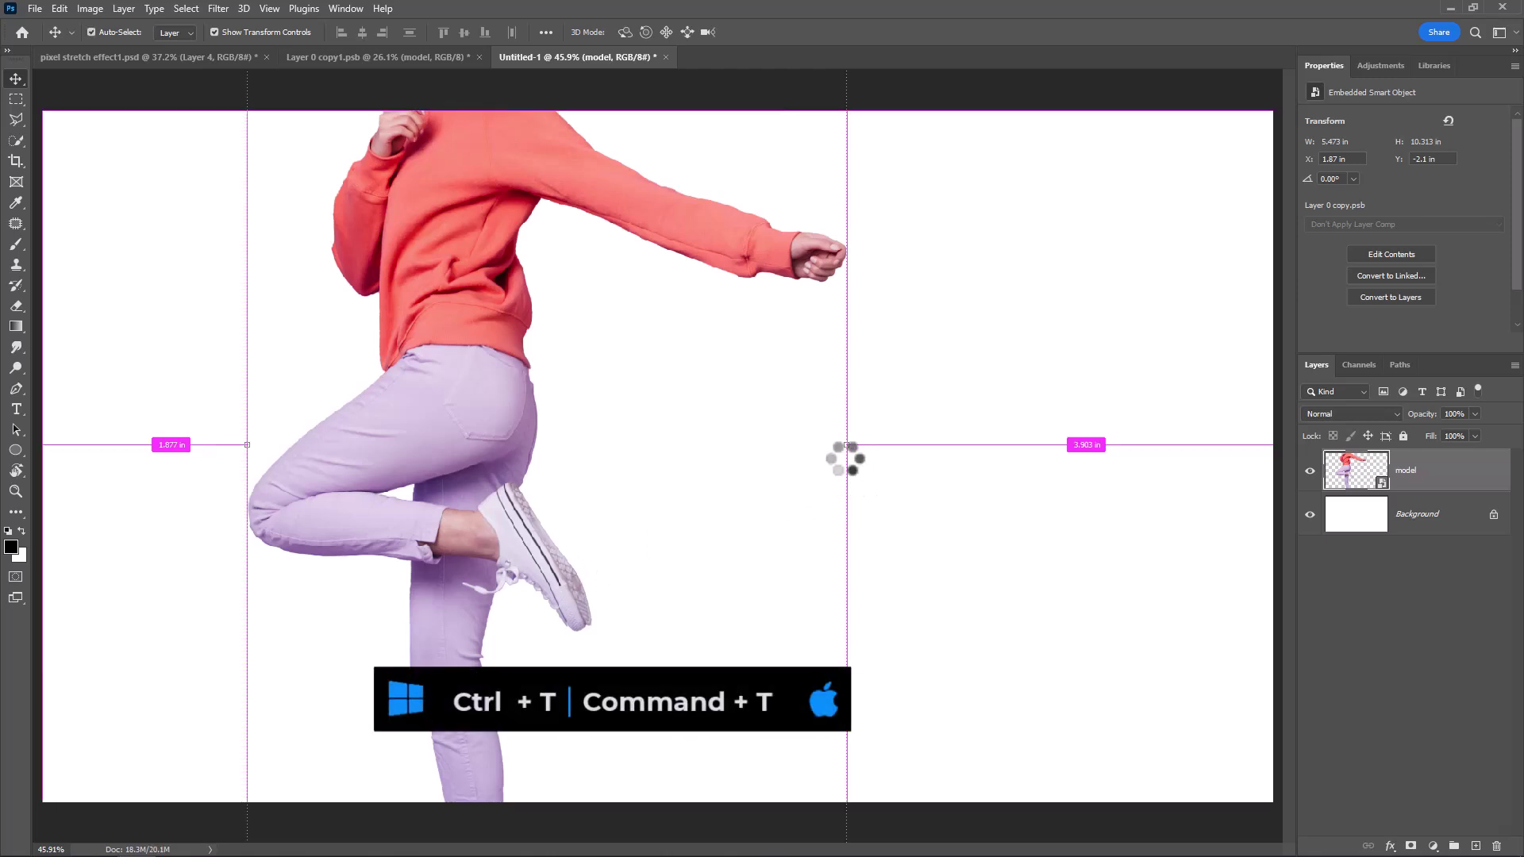
left_click_drag(845, 447, 534, 437)
left_click_drag(389, 440, 582, 478)
left_click_drag(574, 170, 574, 164)
key("Return")
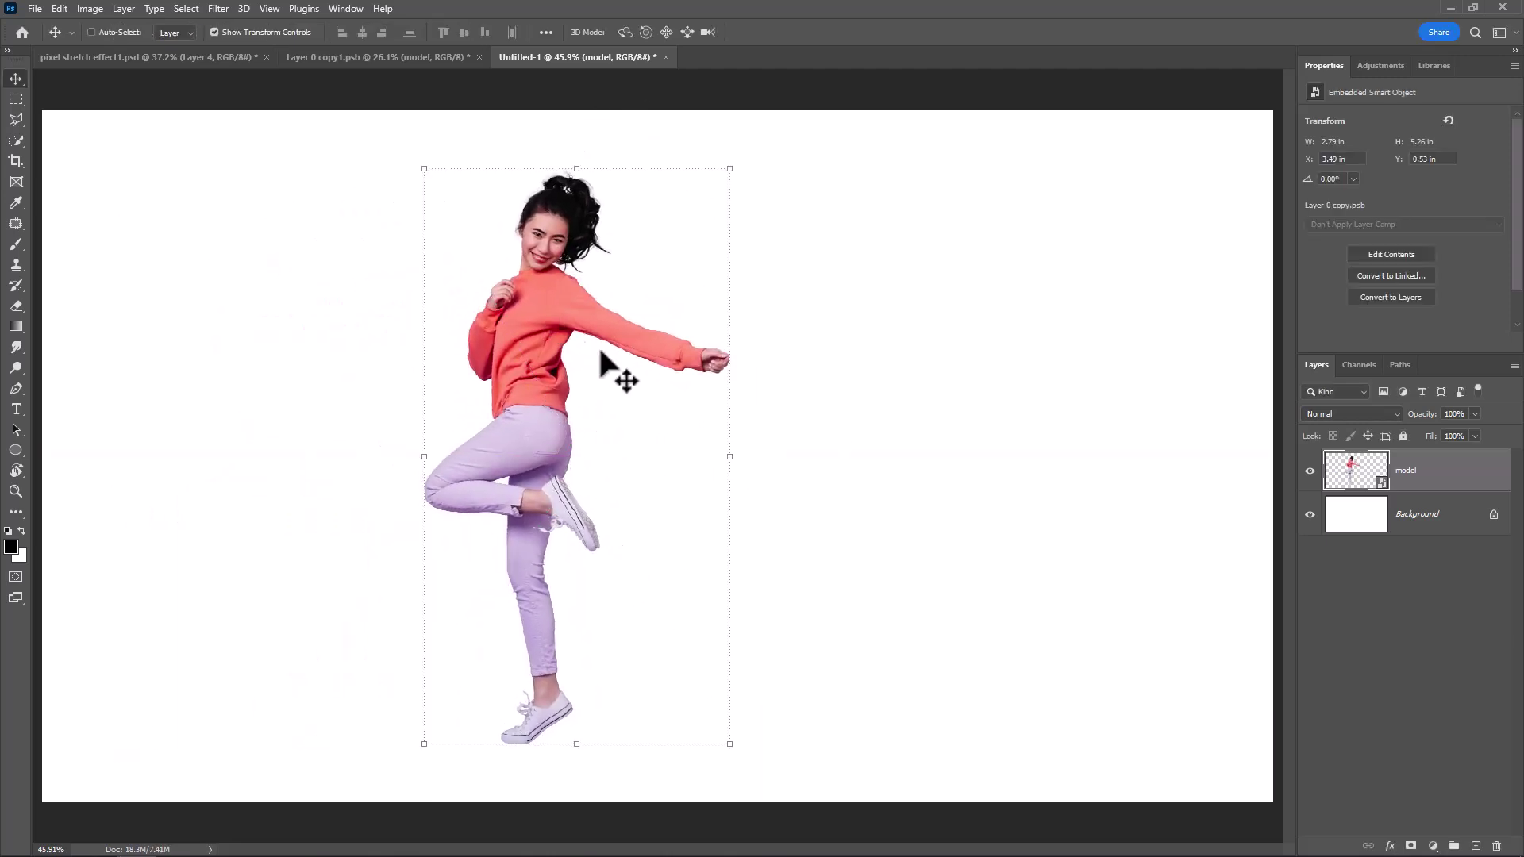
Step: Copy a single-pixel column through the model's torso to Layer 1 and hide the model layer
left_click(14, 107)
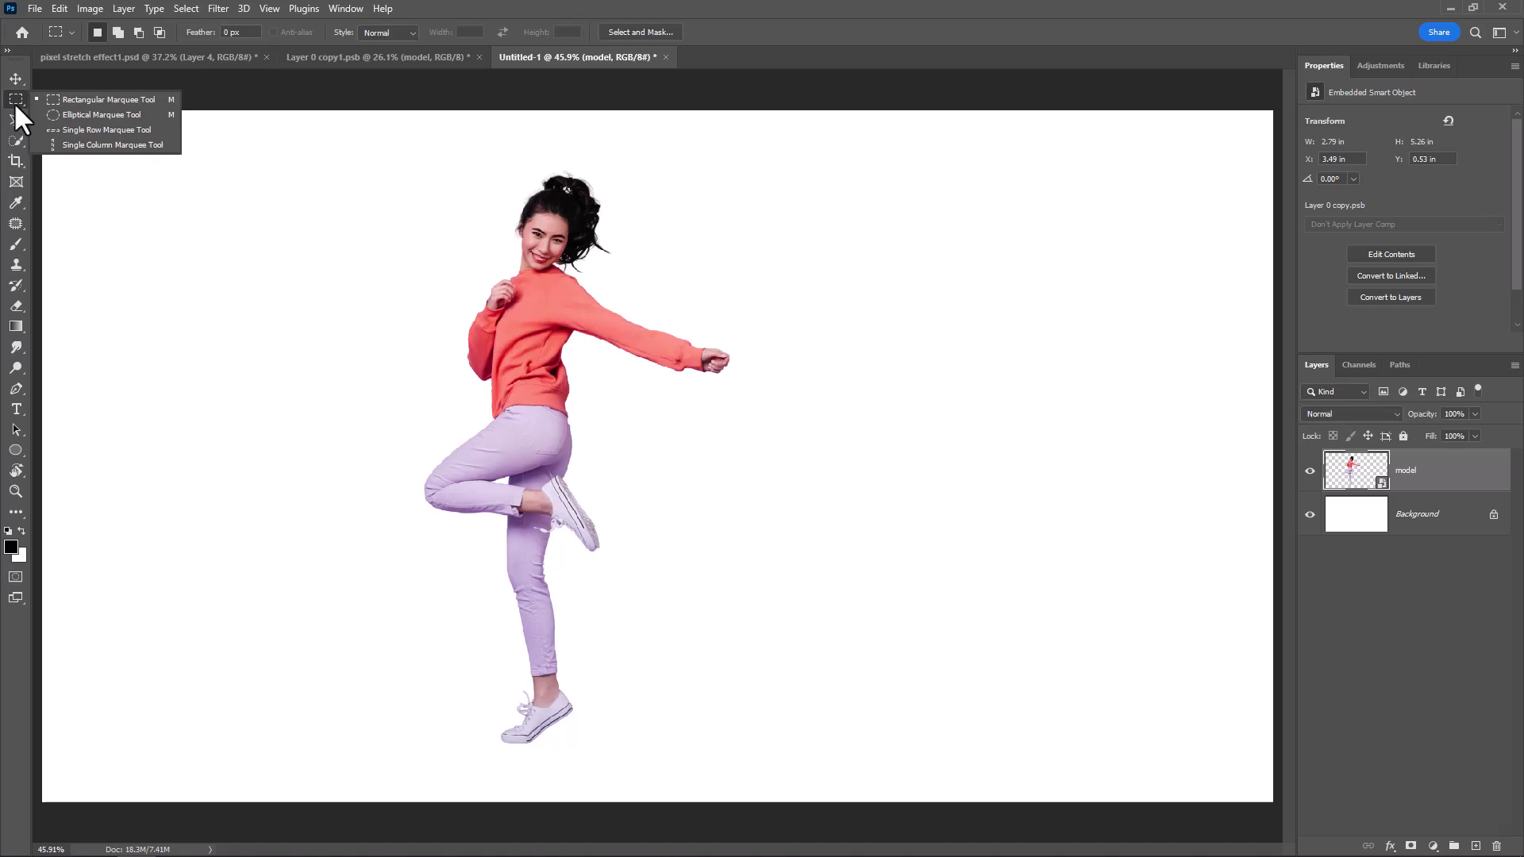
left_click(116, 146)
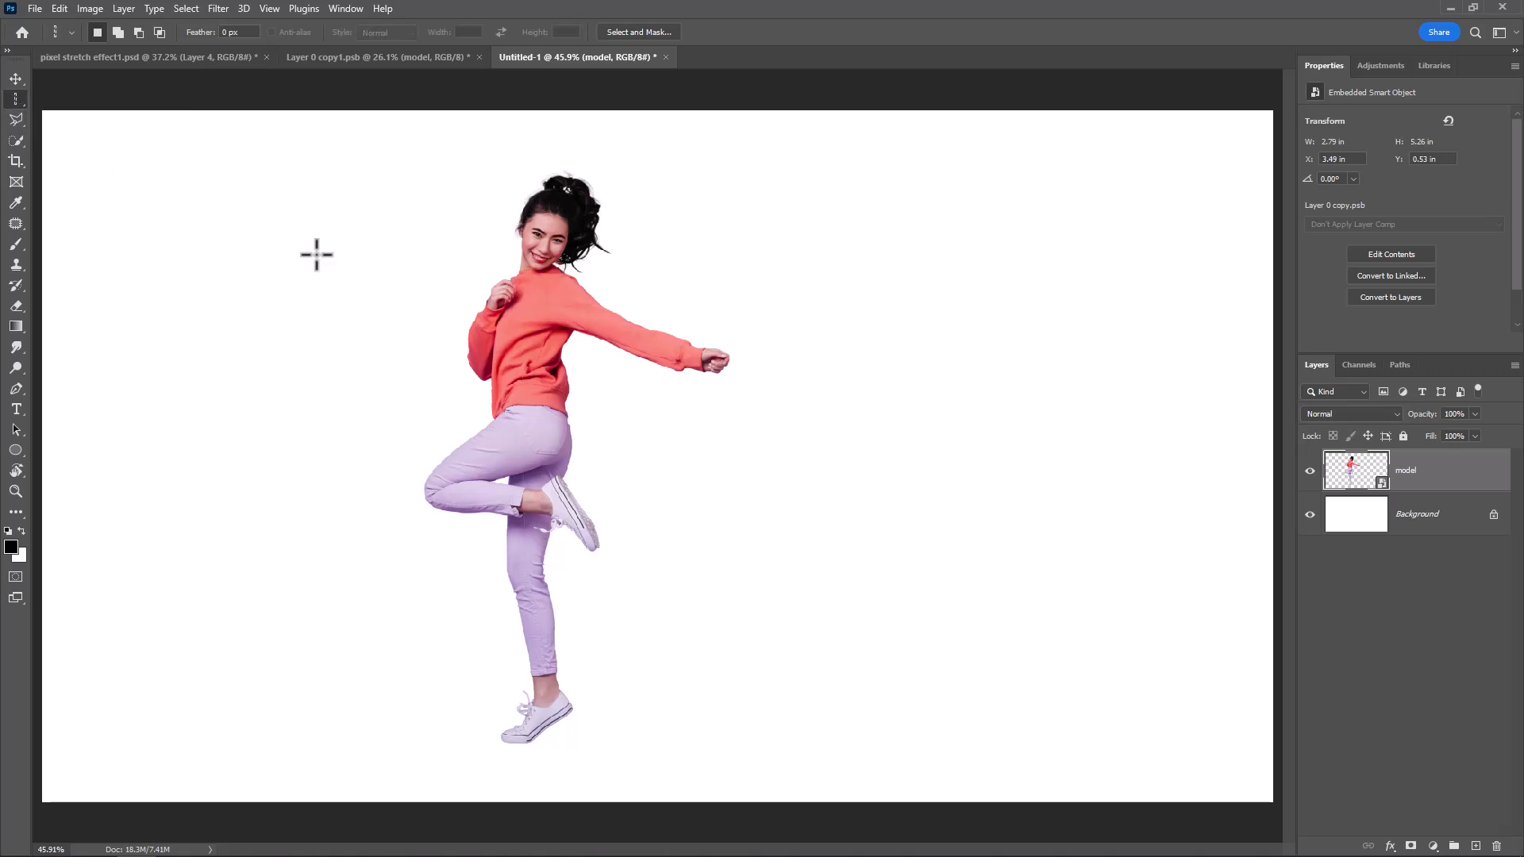
left_click_drag(512, 401, 541, 405)
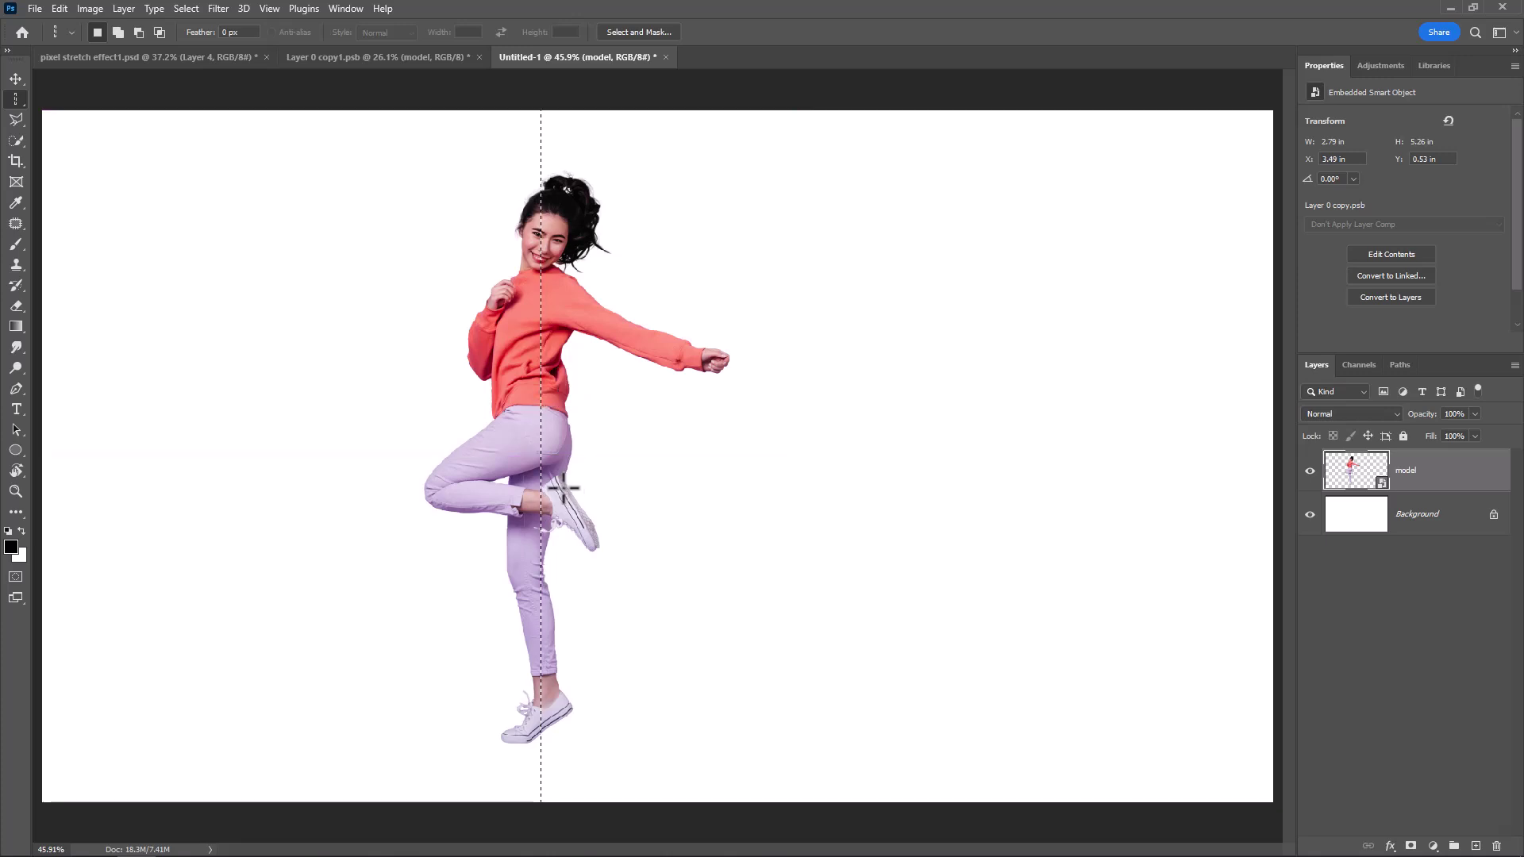
key("ctrl+j")
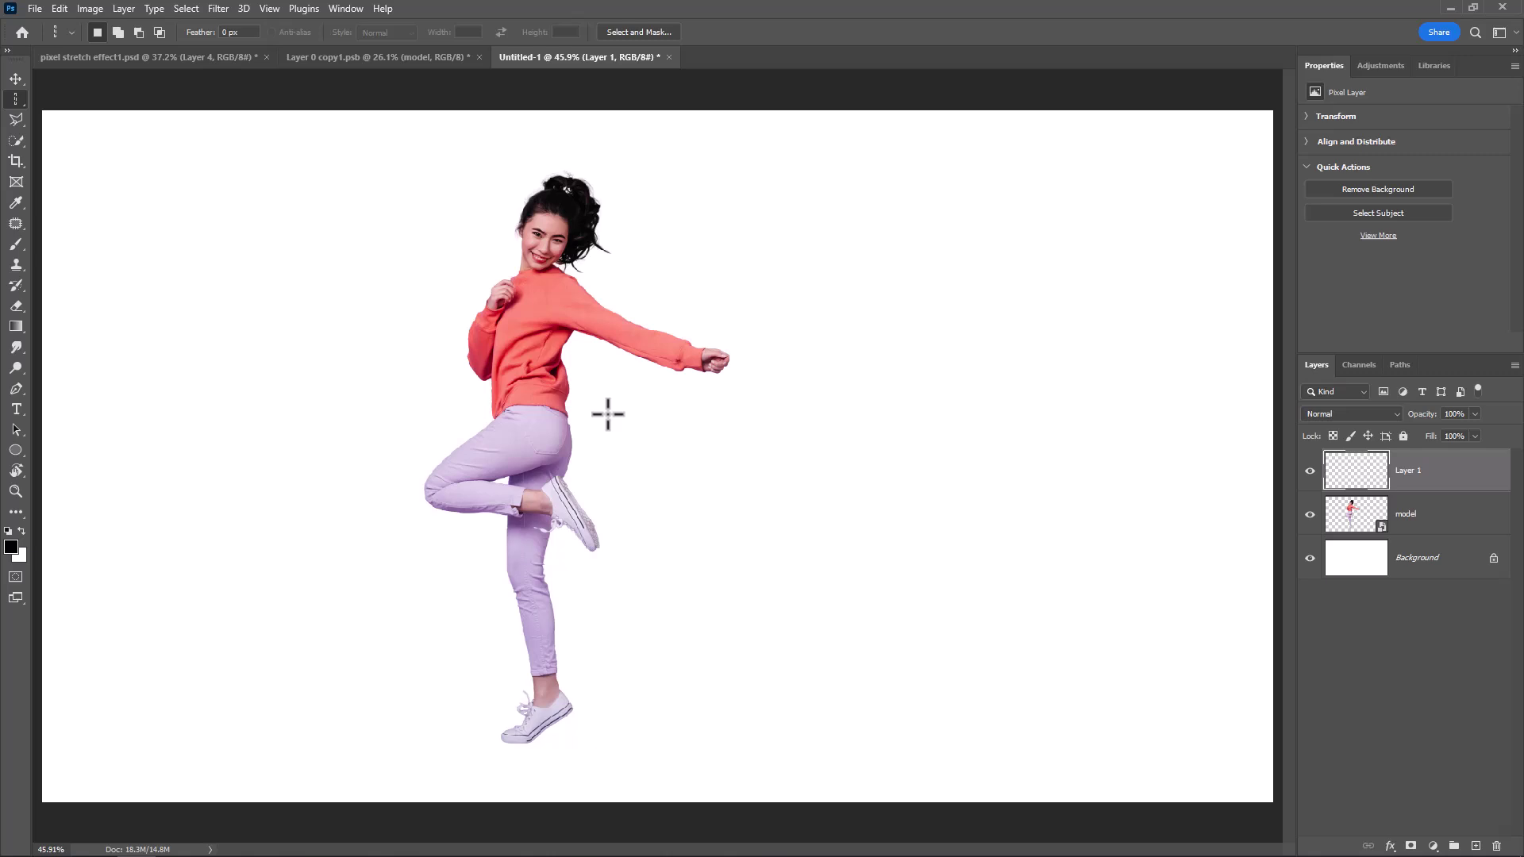
left_click(1310, 514)
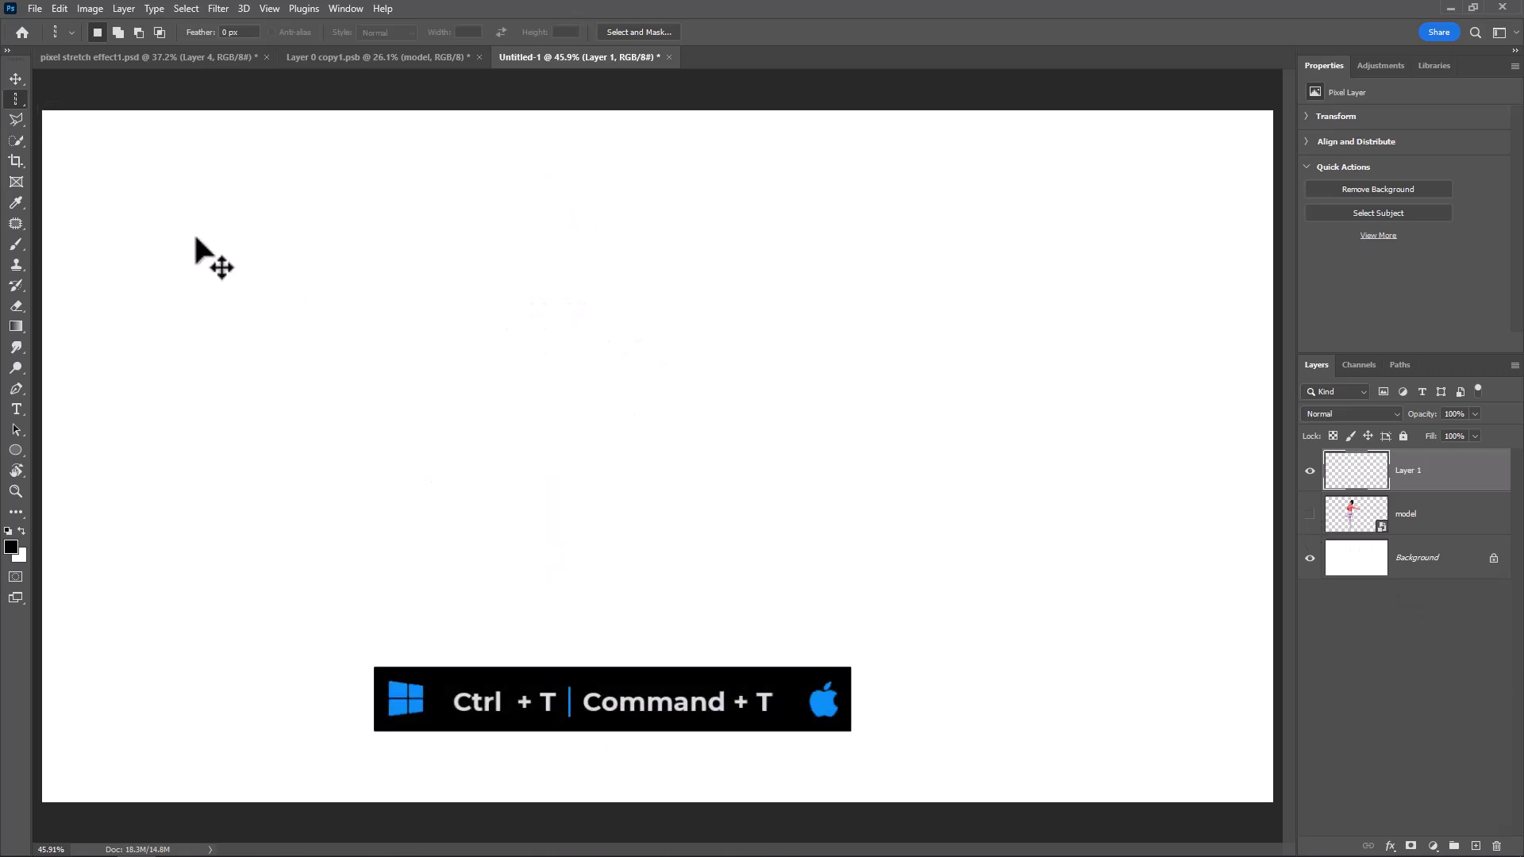
Step: Stretch the pixel column out to both canvas edges and move the model layer above it
key("ctrl+t")
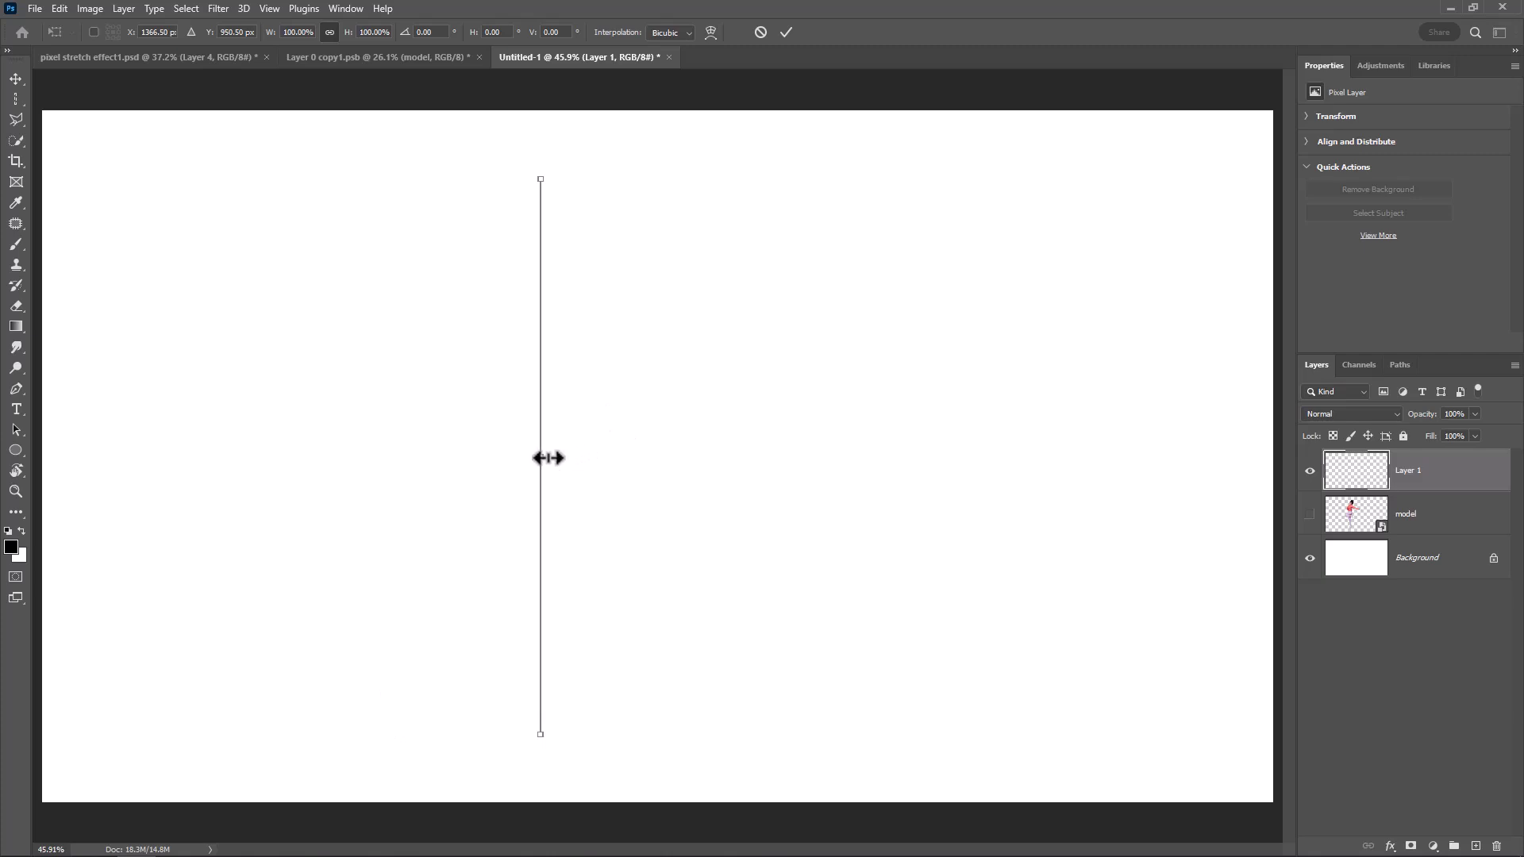
left_click_drag(547, 458, 1167, 458)
scroll(765, 471, "down", 2)
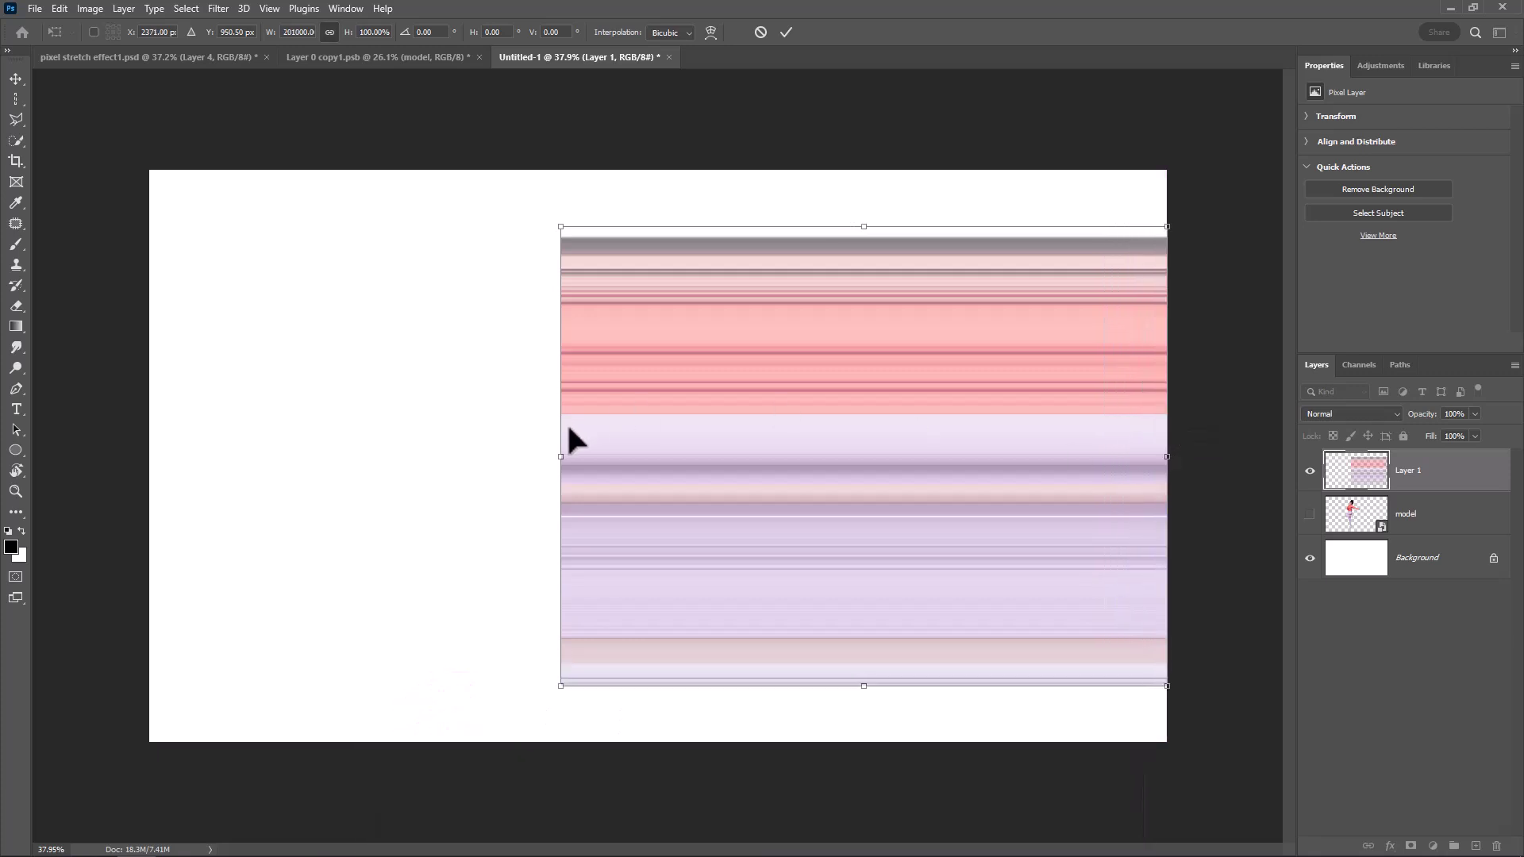
left_click_drag(561, 457, 150, 457)
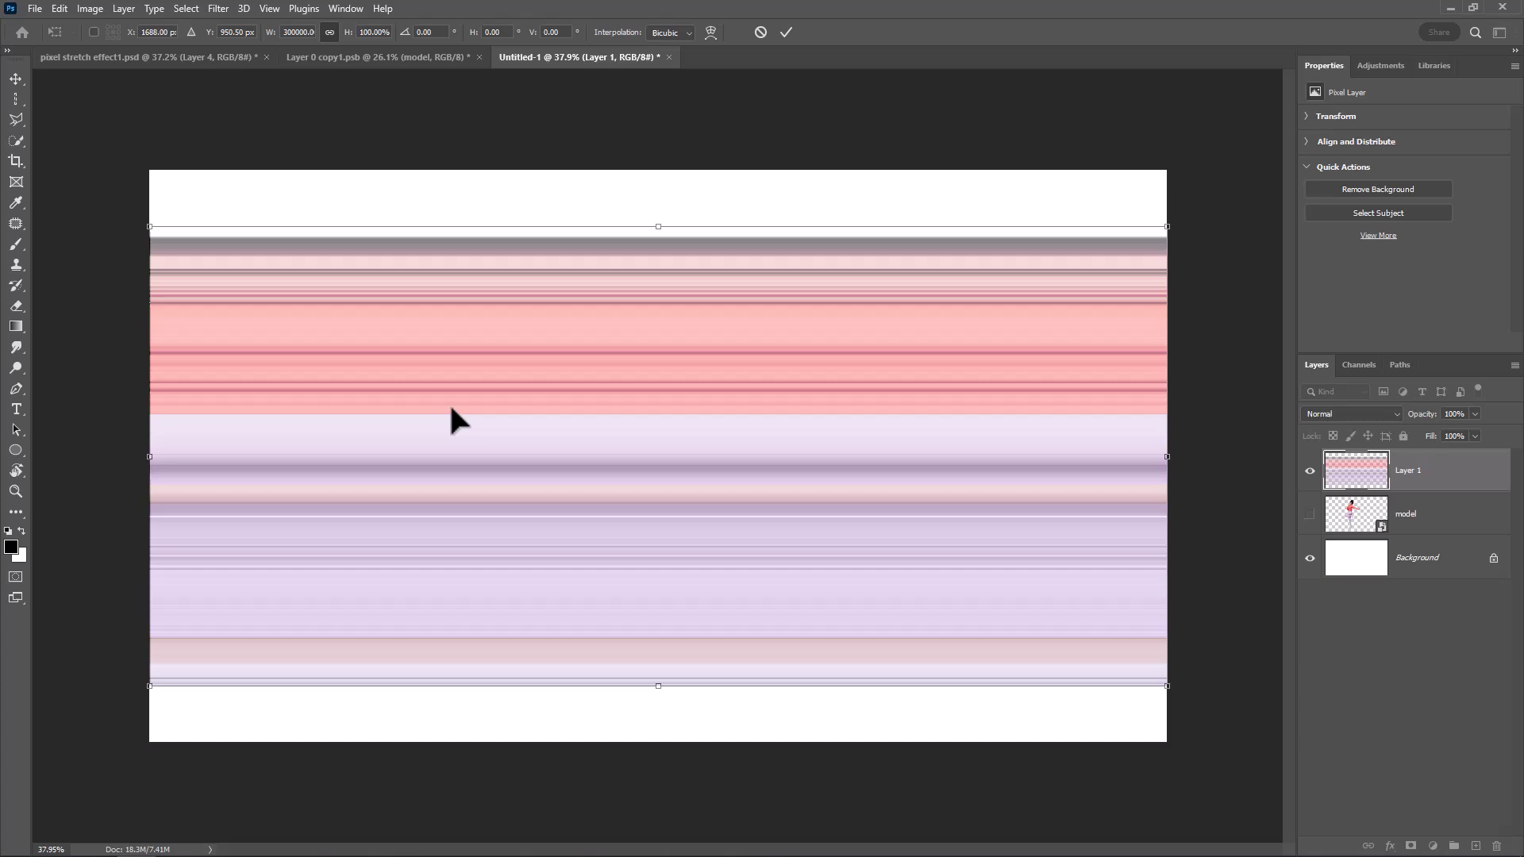
left_click(787, 33)
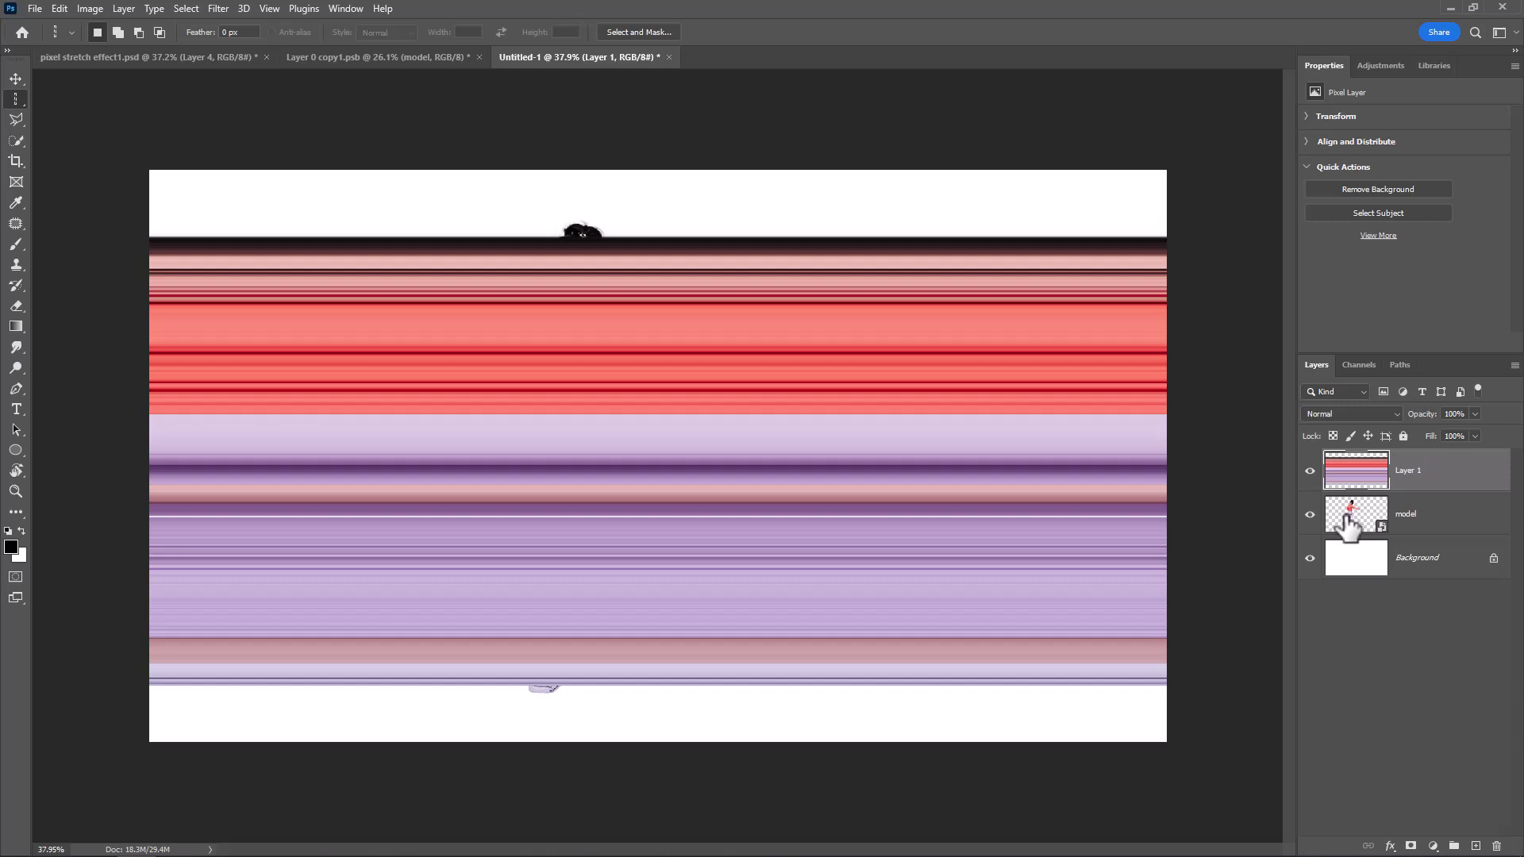
left_click_drag(1421, 530, 1416, 456)
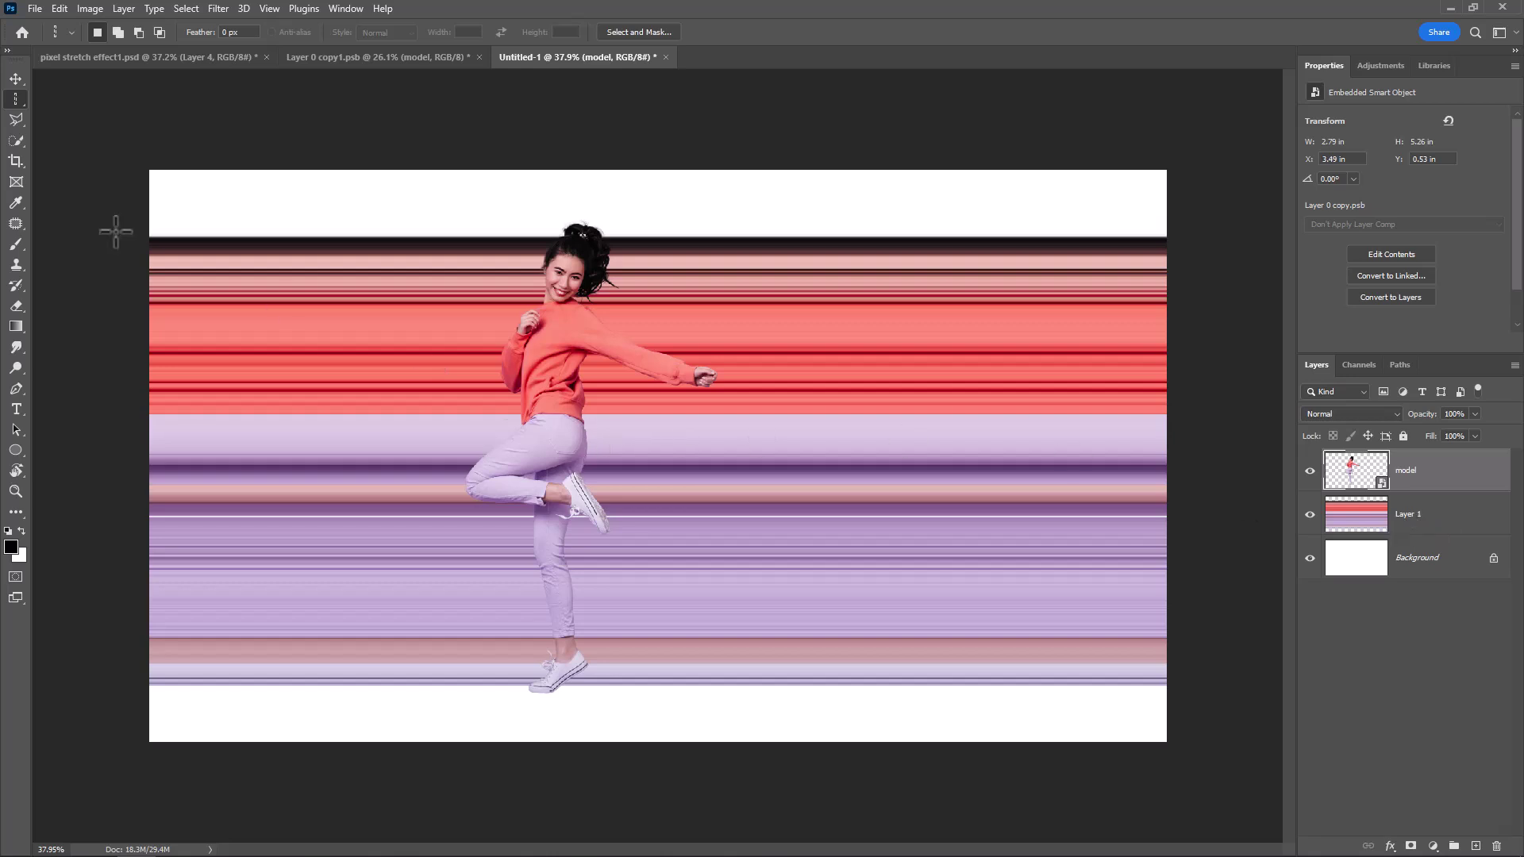
Step: Move the model to the left and shift the streaks to sit behind her
left_click(15, 80)
left_click_drag(567, 470, 349, 435)
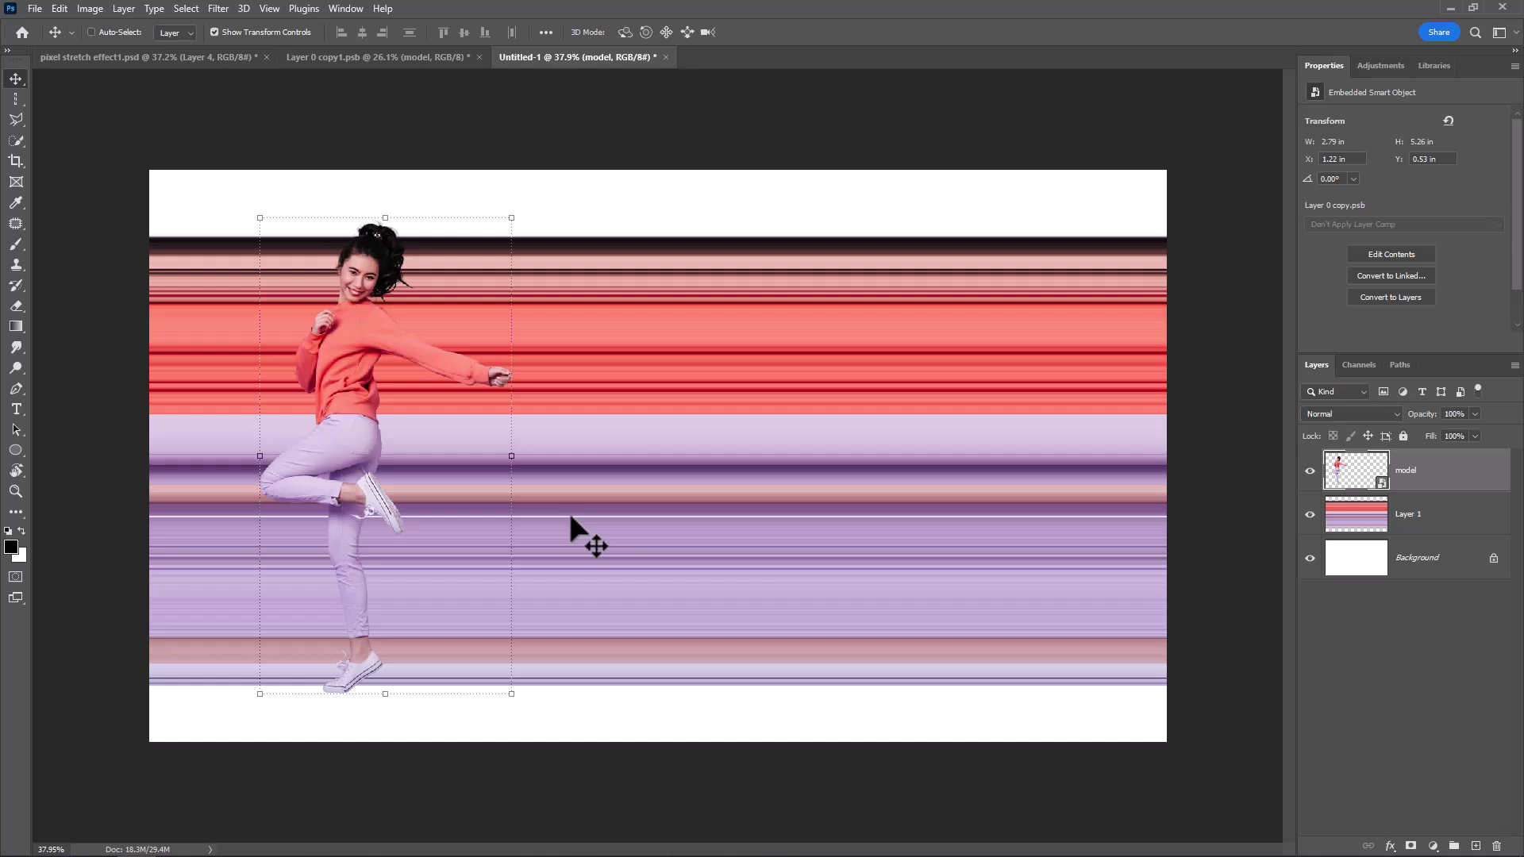
left_click(1353, 515)
left_click_drag(570, 520, 698, 489)
Step: Stretch the streaks taller so they rise above the model's head
scroll(402, 670, "up", 5)
key("ctrl")
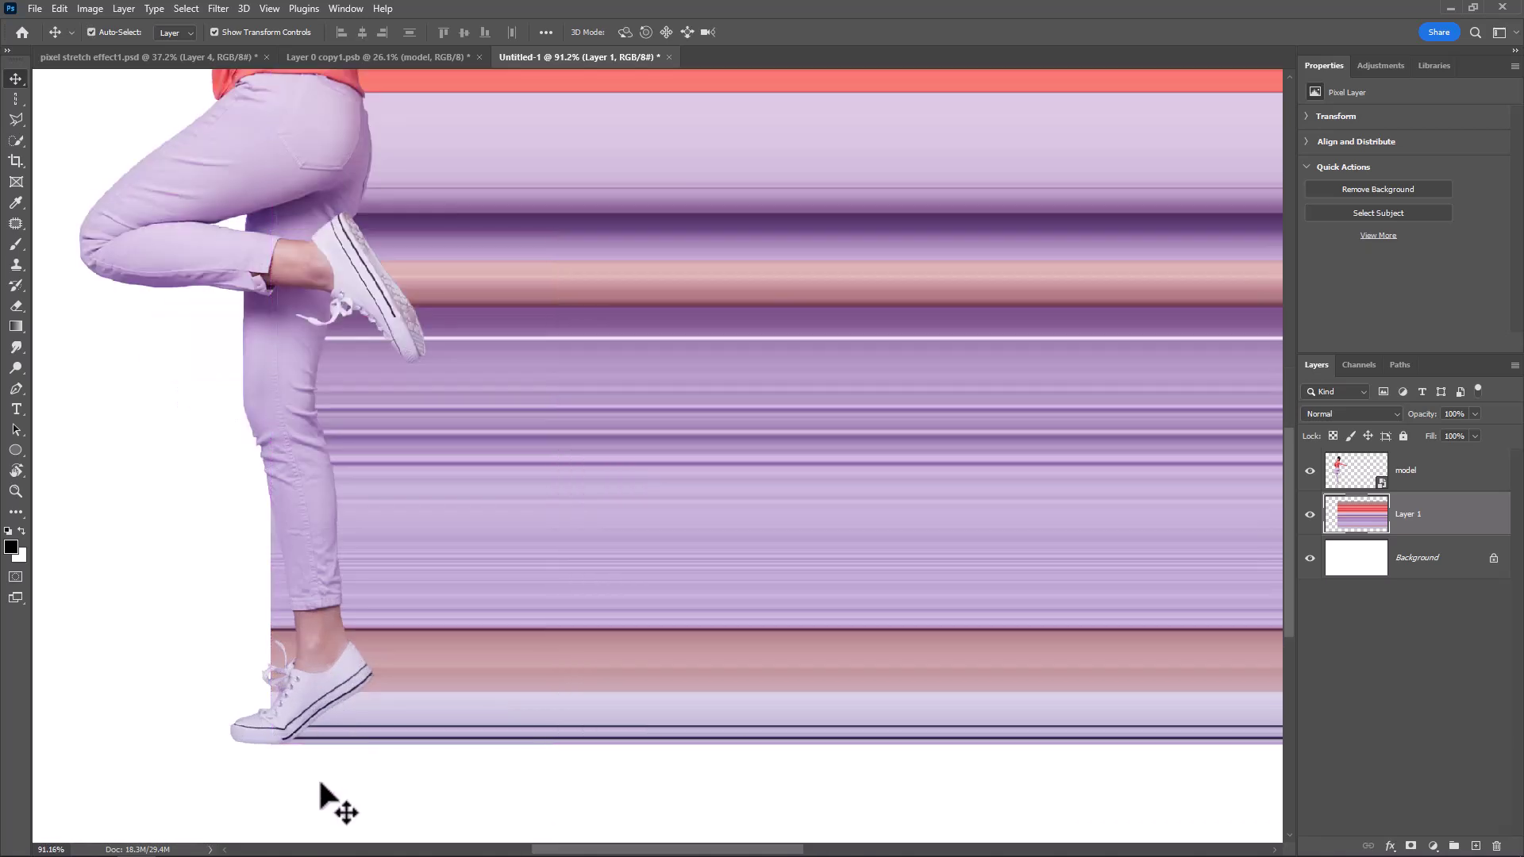
scroll(381, 500, "down", 2)
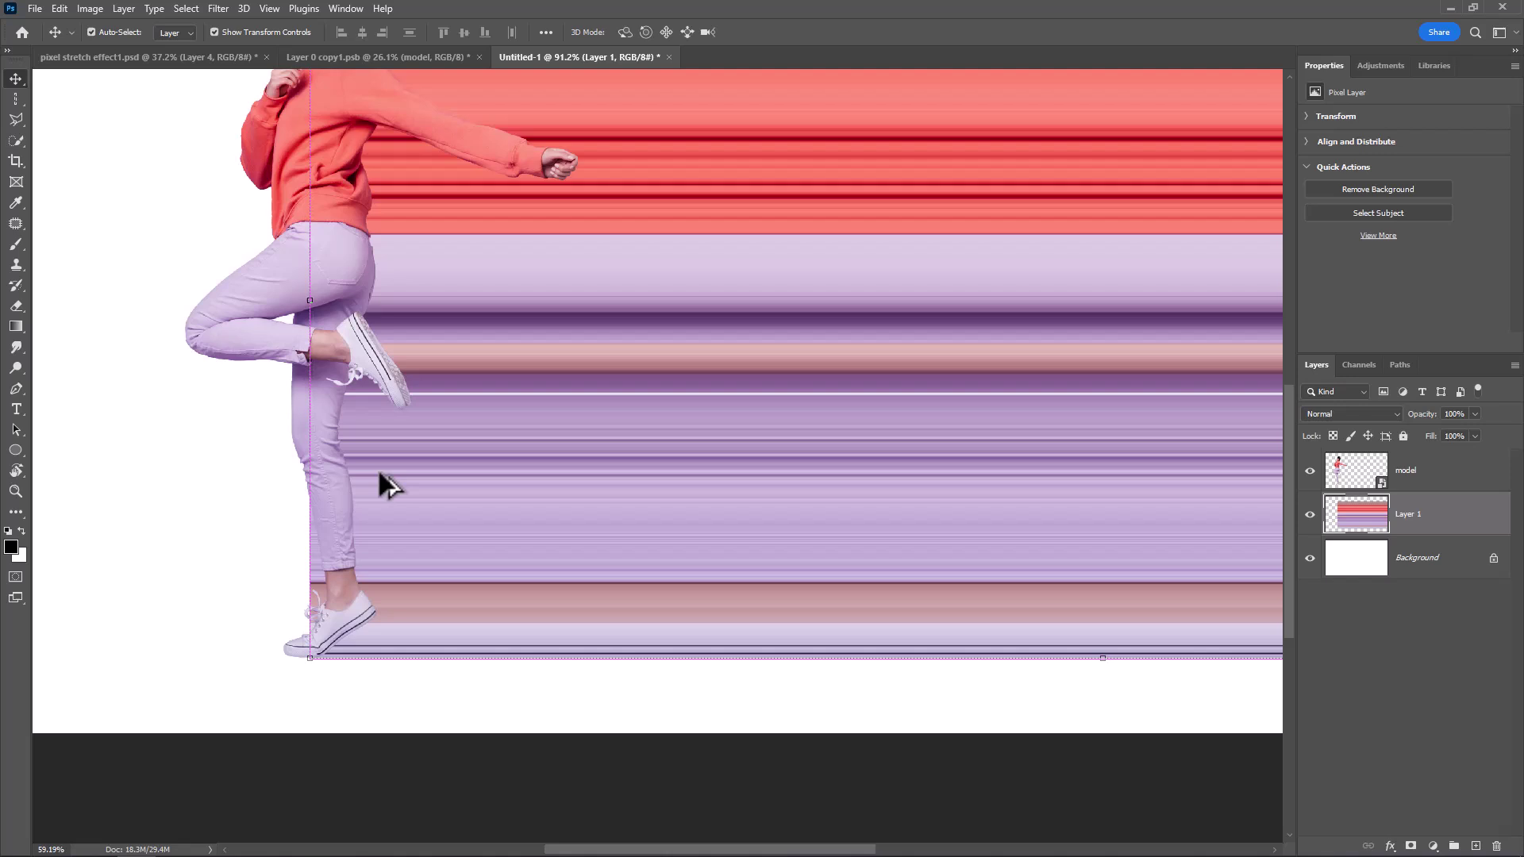
left_click_drag(416, 292, 458, 507)
scroll(465, 403, "down", 1)
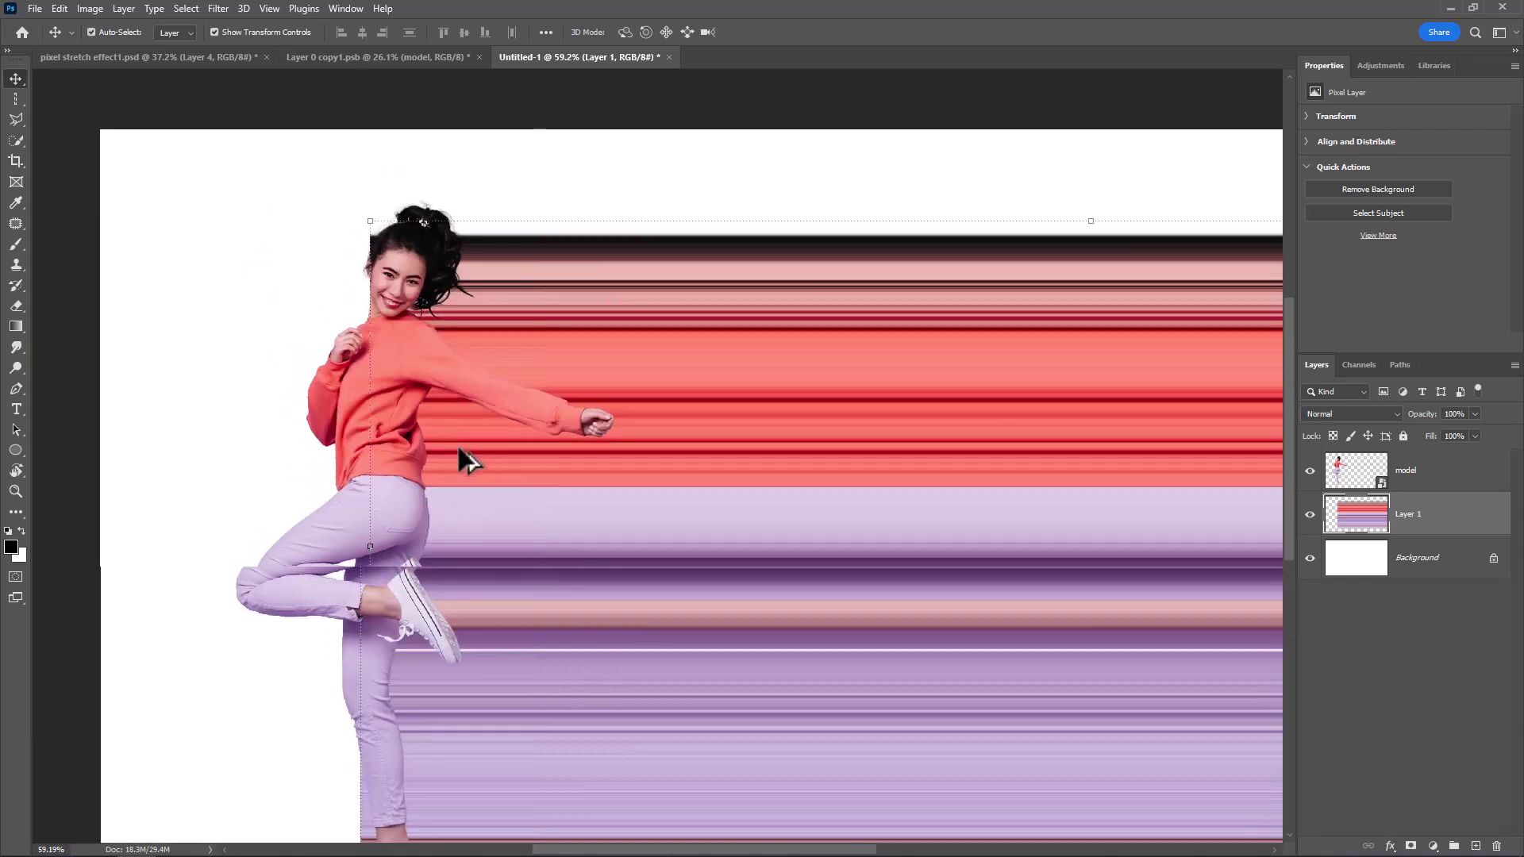
left_click_drag(1093, 223, 1083, 194)
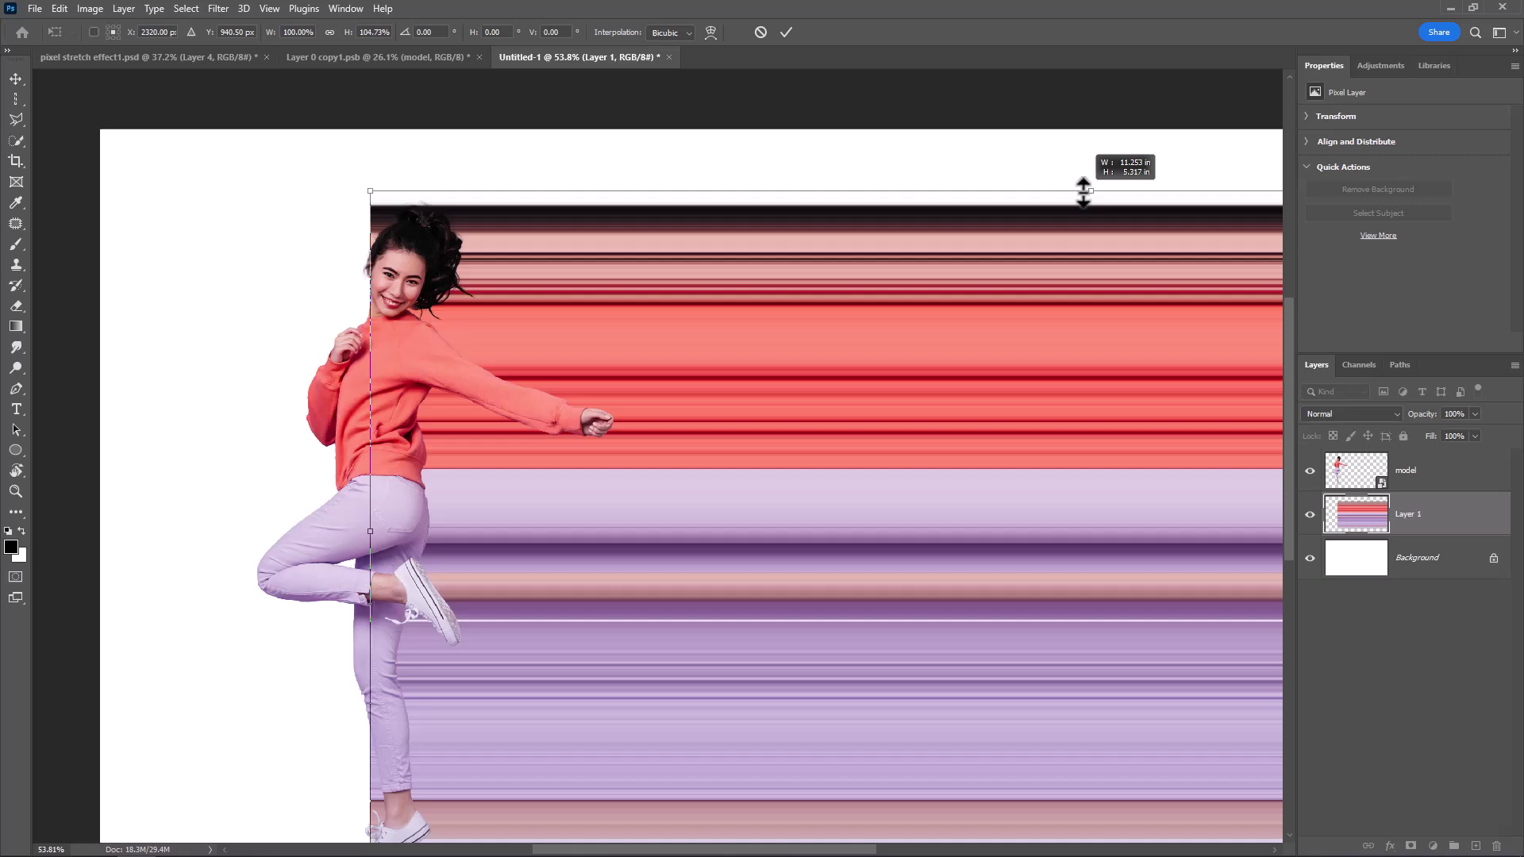
key("Return")
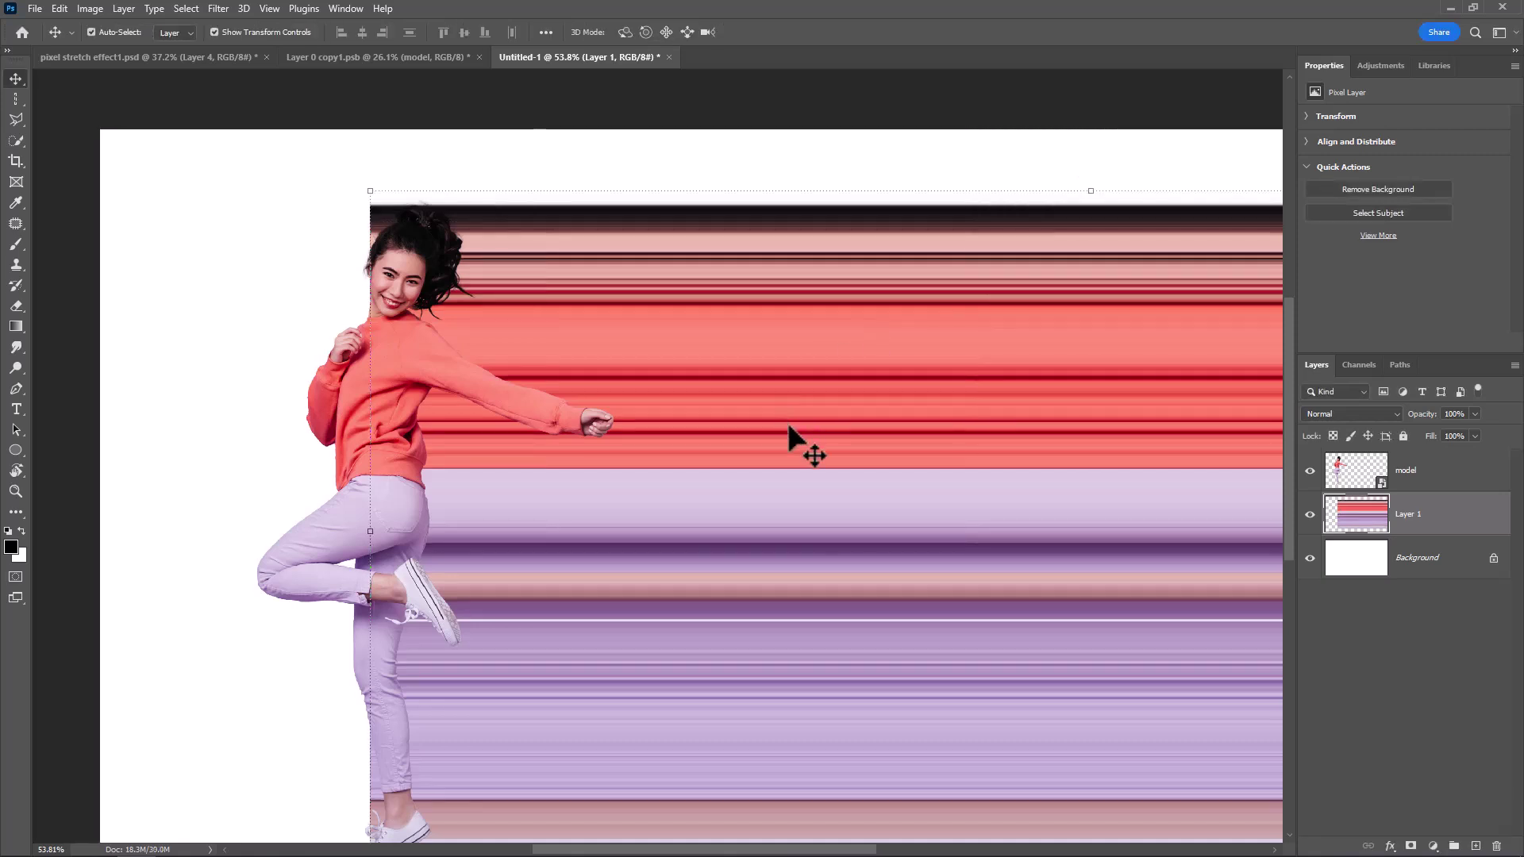
Step: Trim the streaks back so they end at the canvas's right edge
scroll(787, 422, "down", 3)
scroll(792, 408, "up", 1)
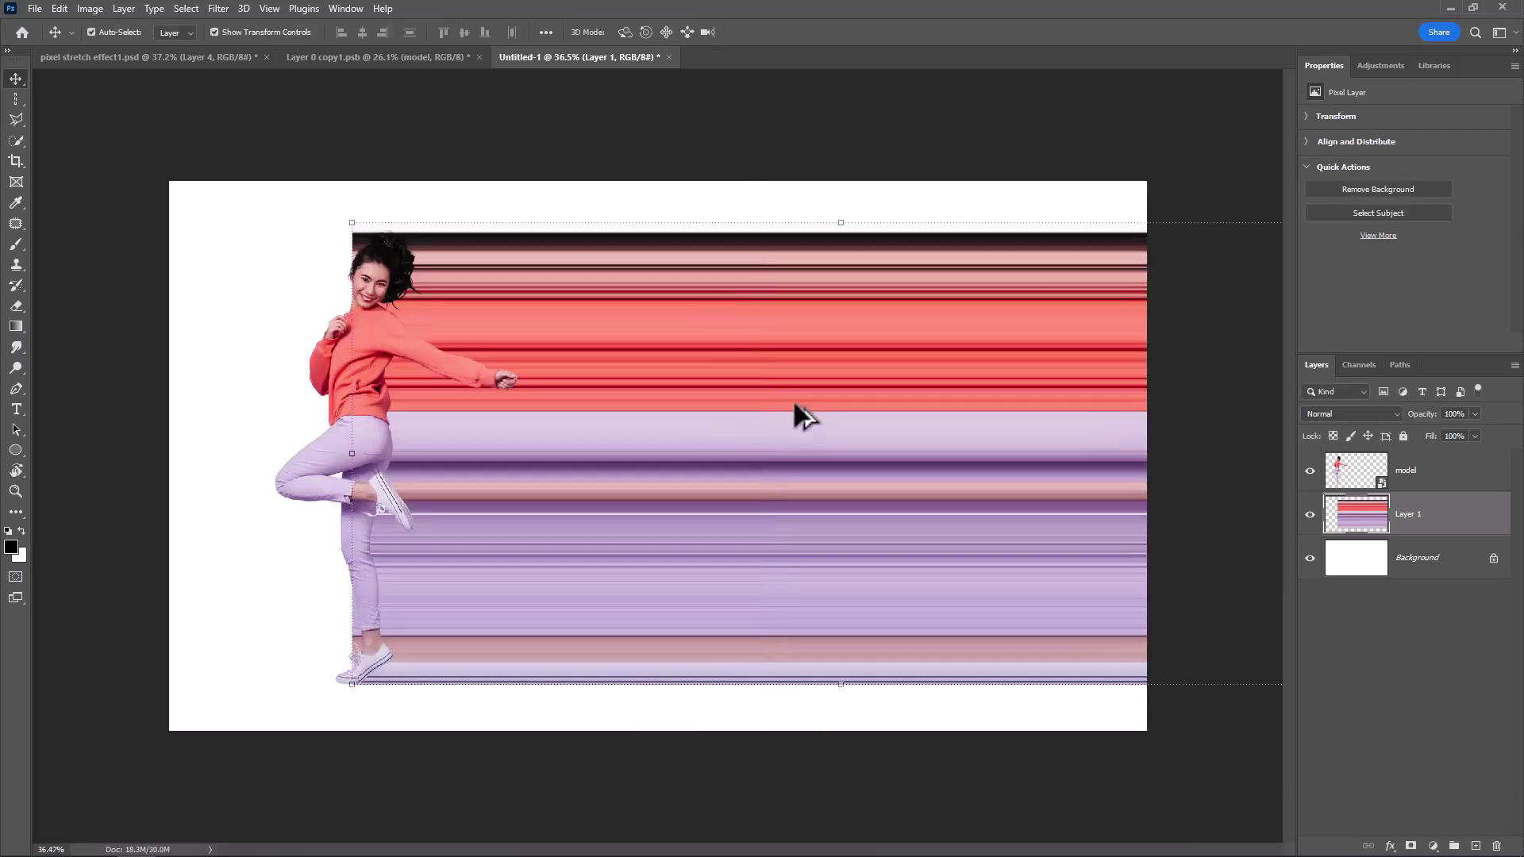
scroll(794, 403, "up", 1)
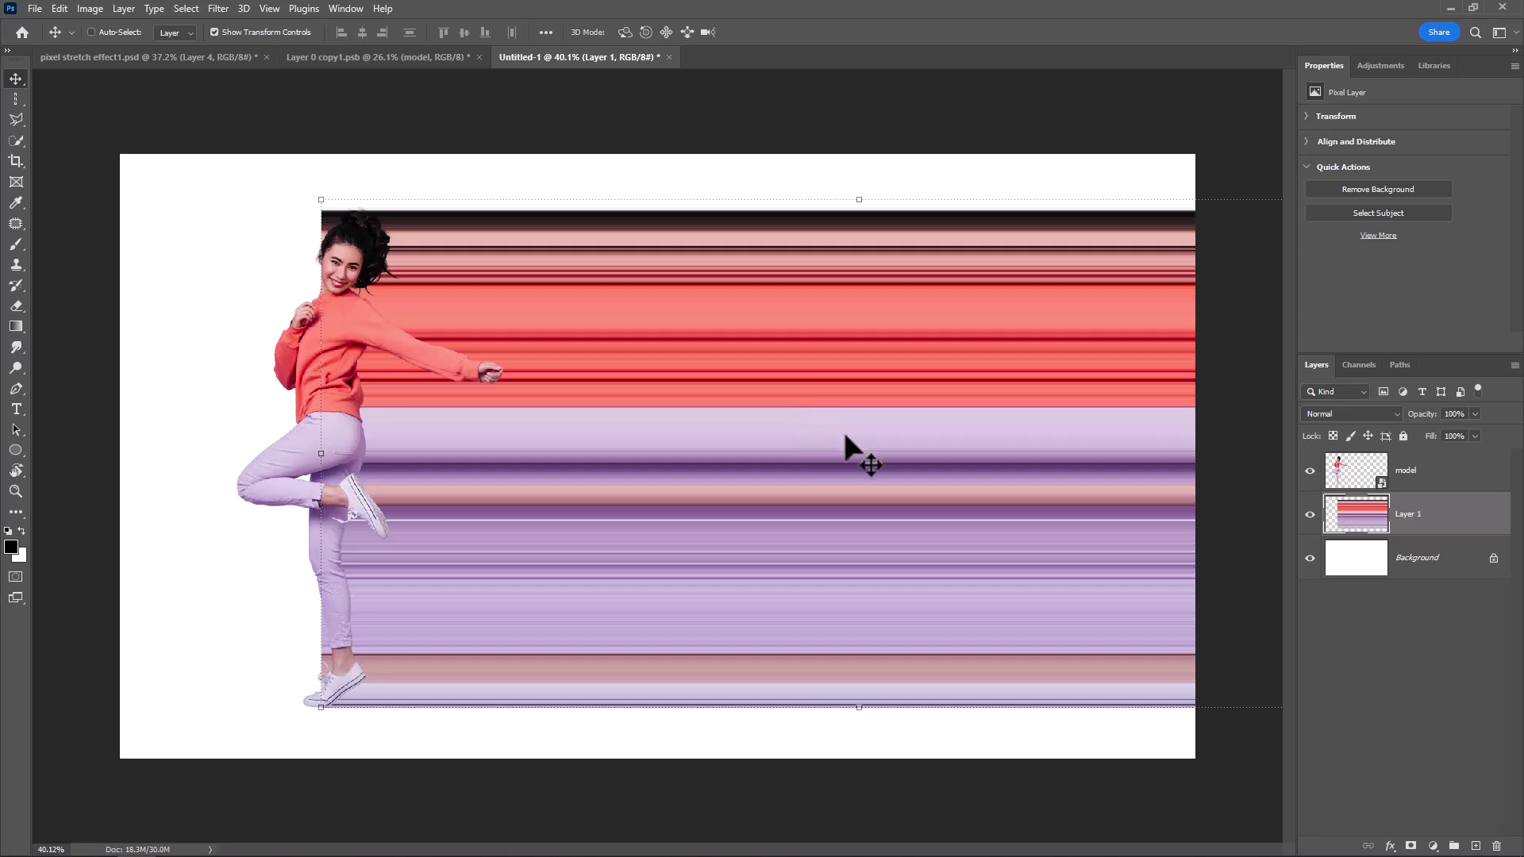
scroll(1024, 480, "down", 2)
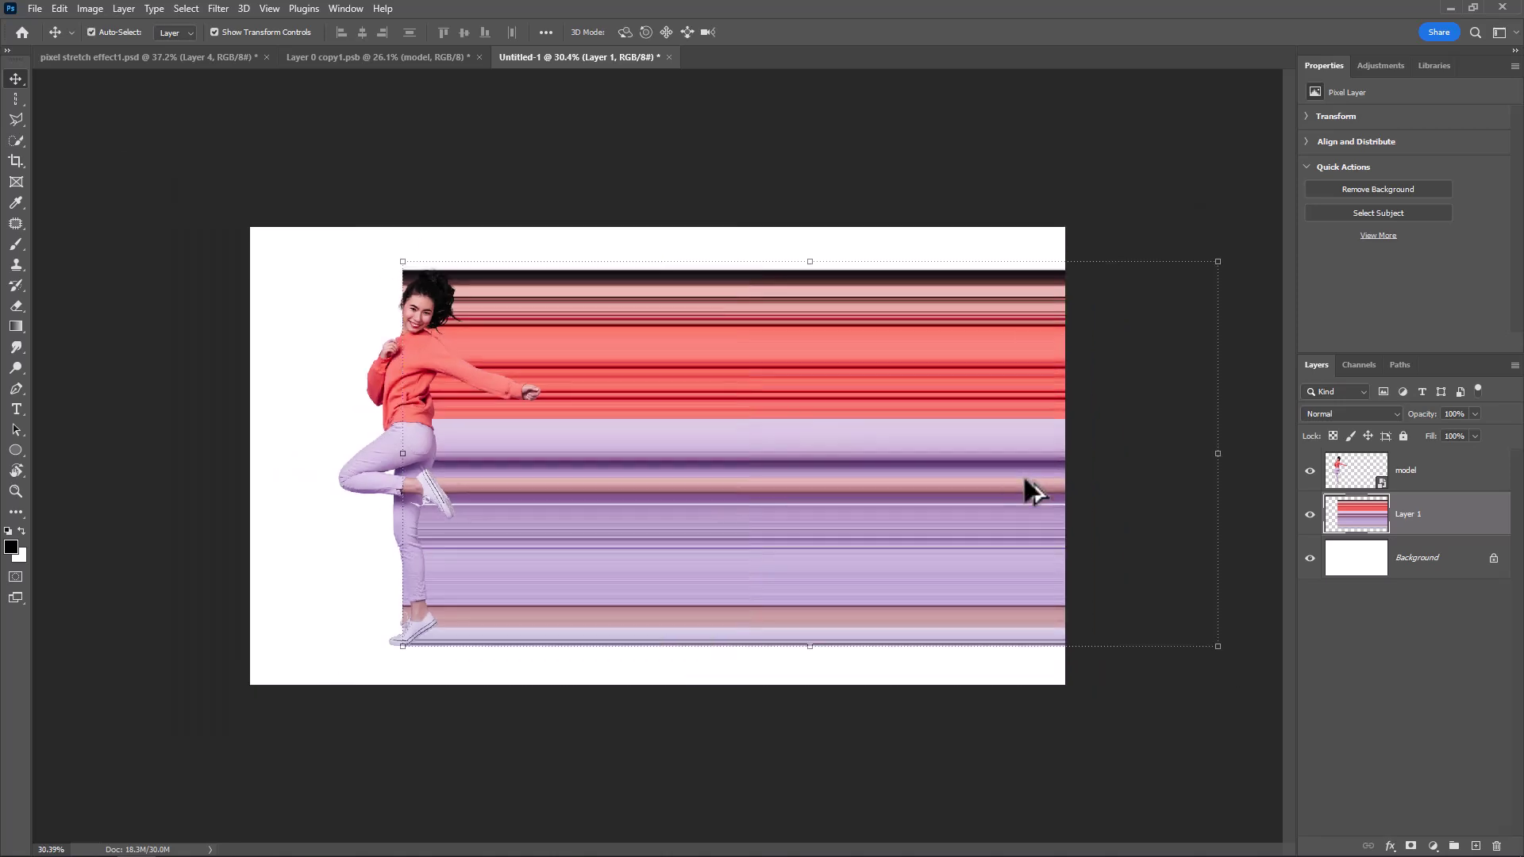
left_click_drag(1220, 456, 1072, 456)
key("Return")
scroll(846, 433, "up", 2)
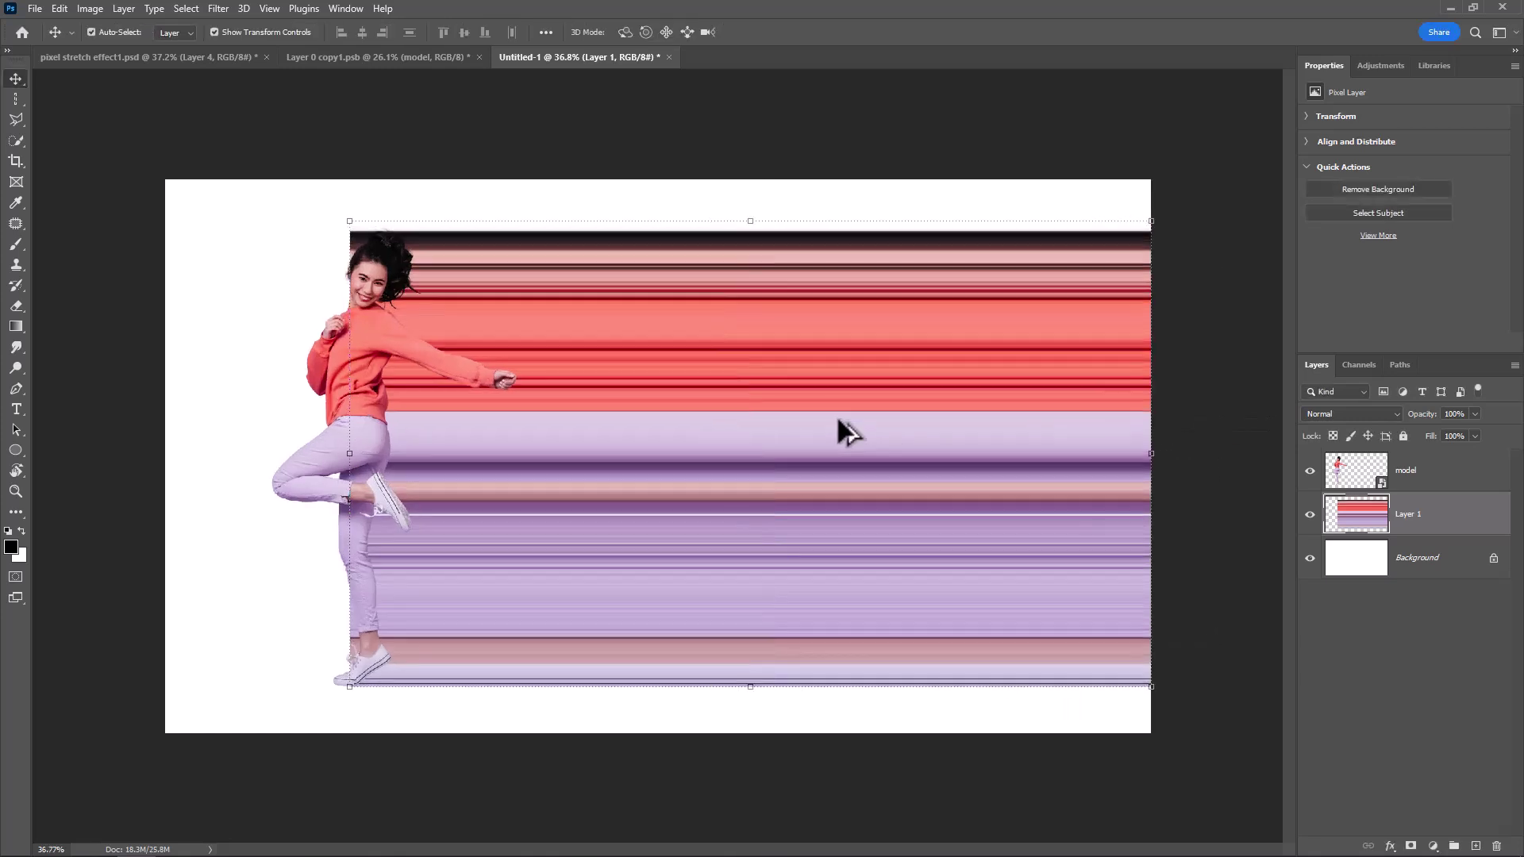
key("ctrl")
key("ctrl+t")
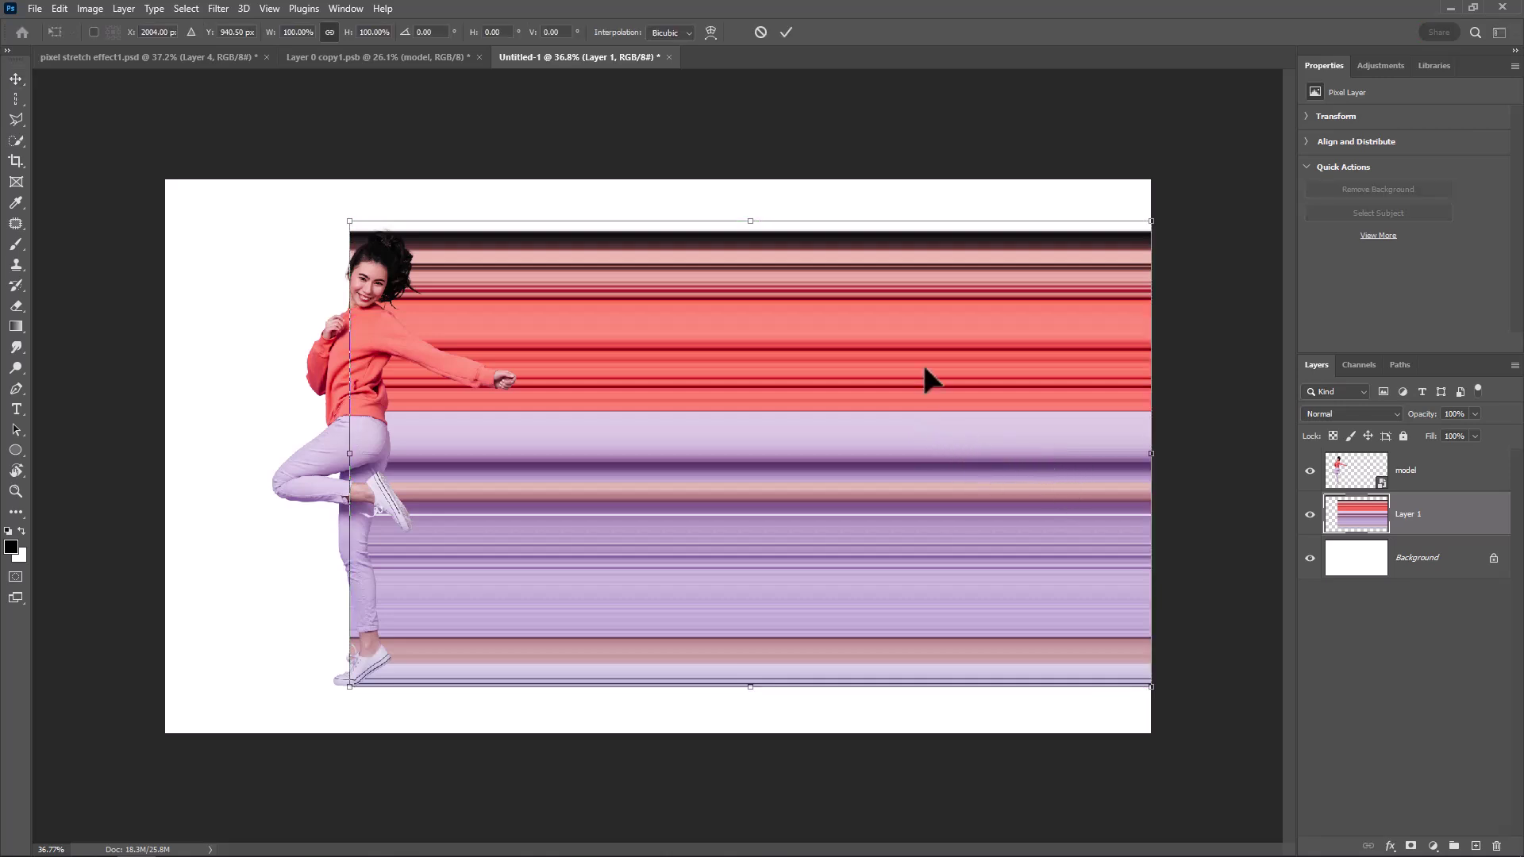
Step: Warp the streaks into a wavy sweep, lifting the right corners up toward the top right
right_click(924, 367)
left_click(947, 475)
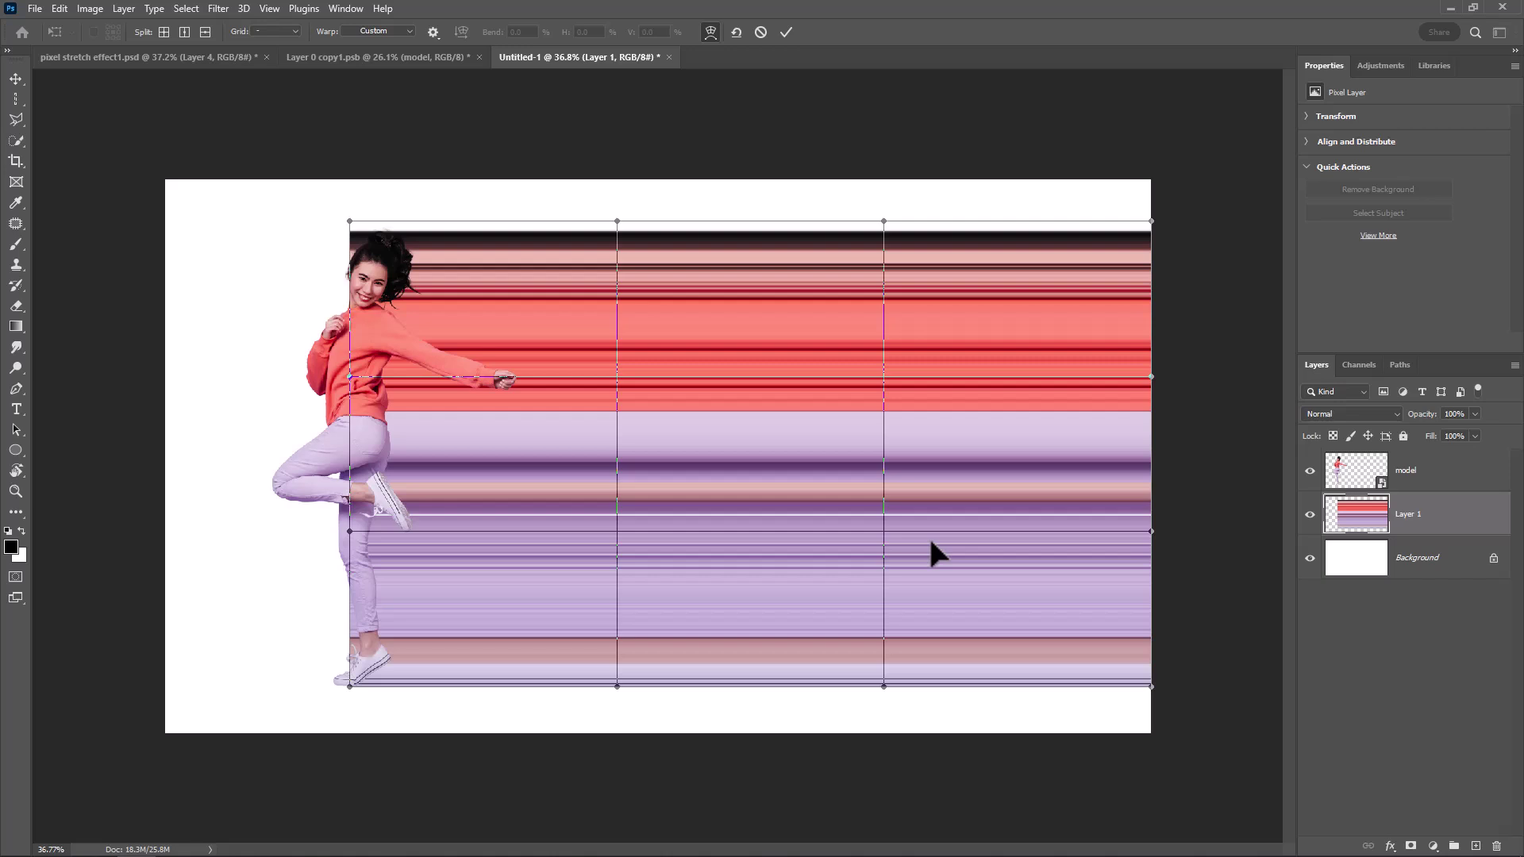
left_click_drag(1153, 689, 1154, 424)
left_click_drag(1049, 468, 1060, 575)
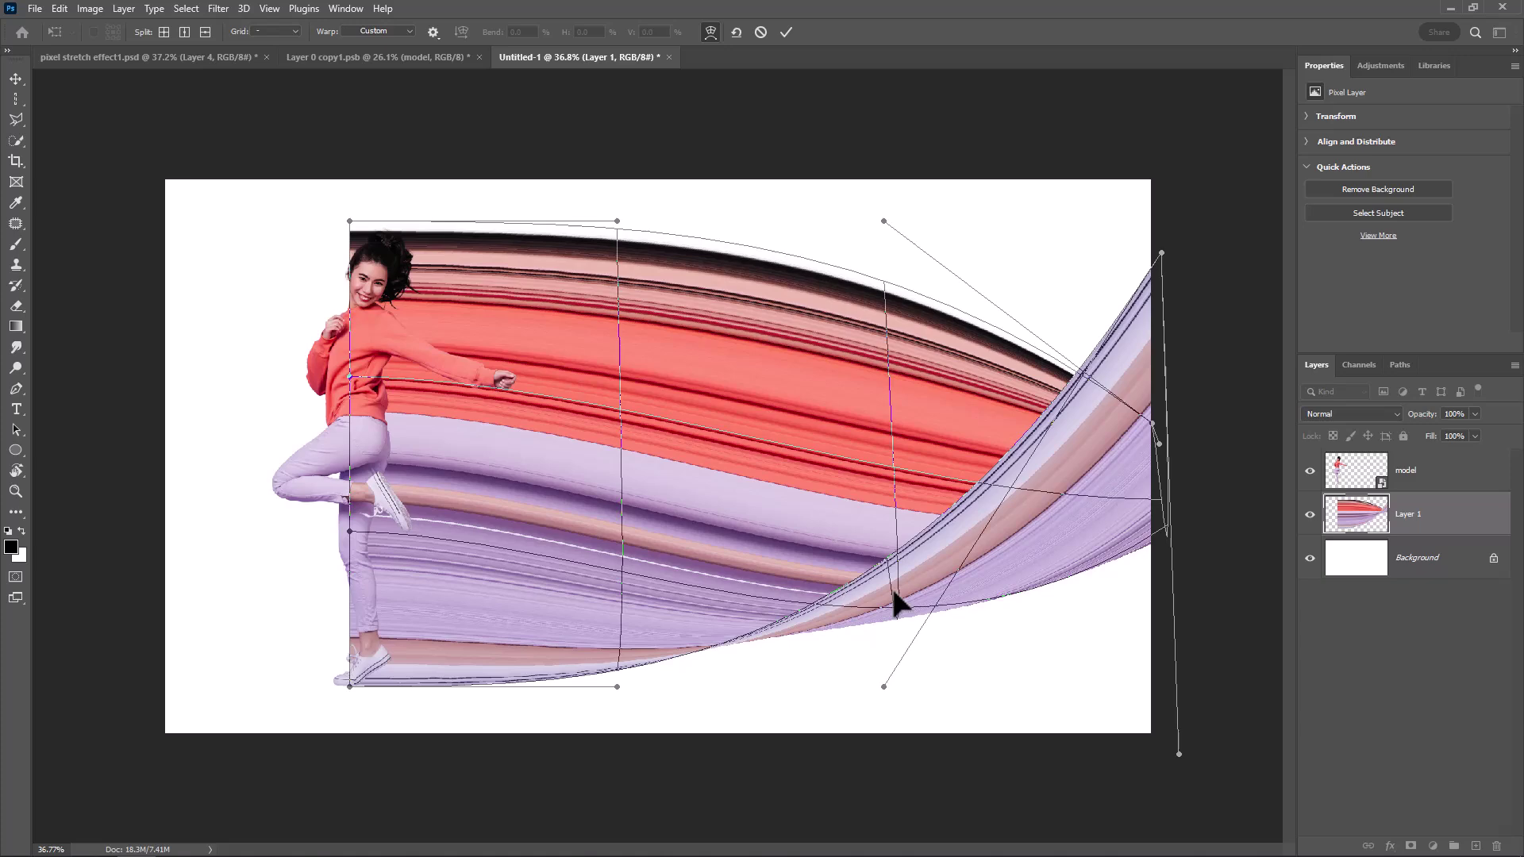
left_click_drag(895, 589, 901, 618)
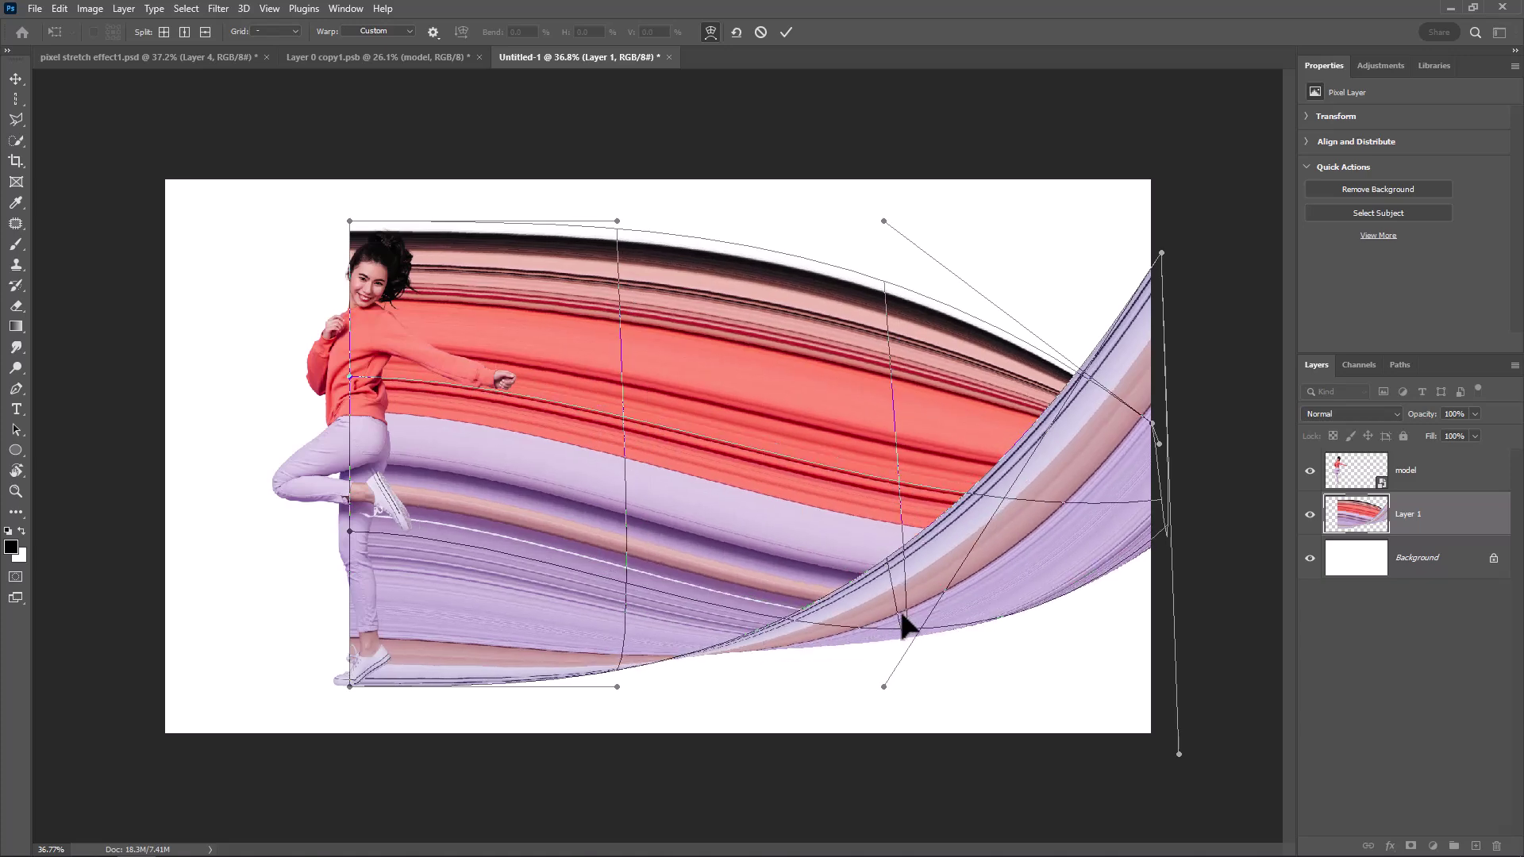
left_click_drag(1162, 253, 1165, 133)
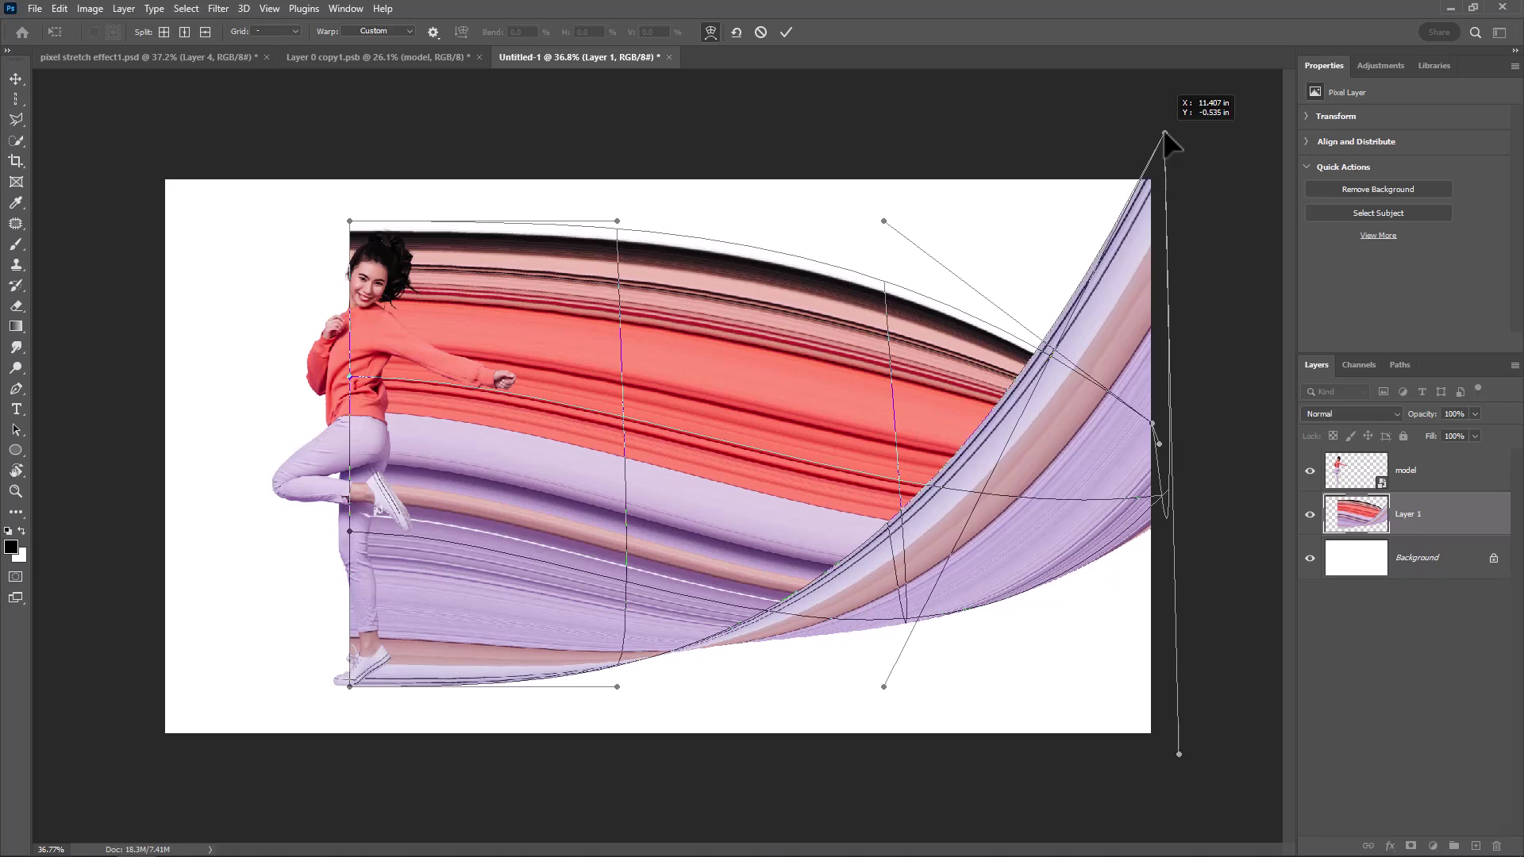
left_click_drag(656, 379, 671, 418)
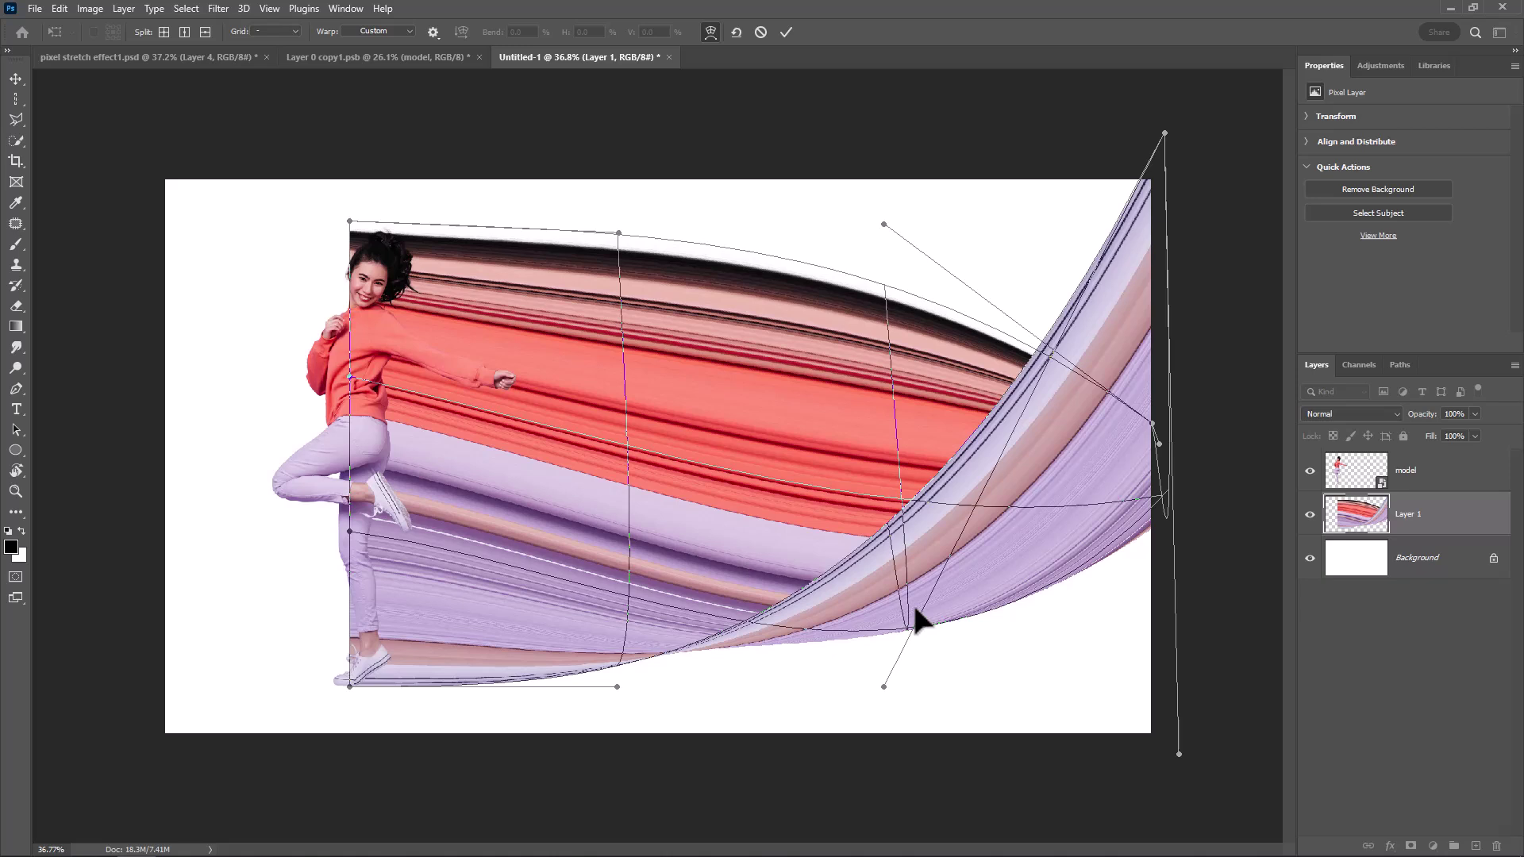
left_click_drag(982, 474, 968, 463)
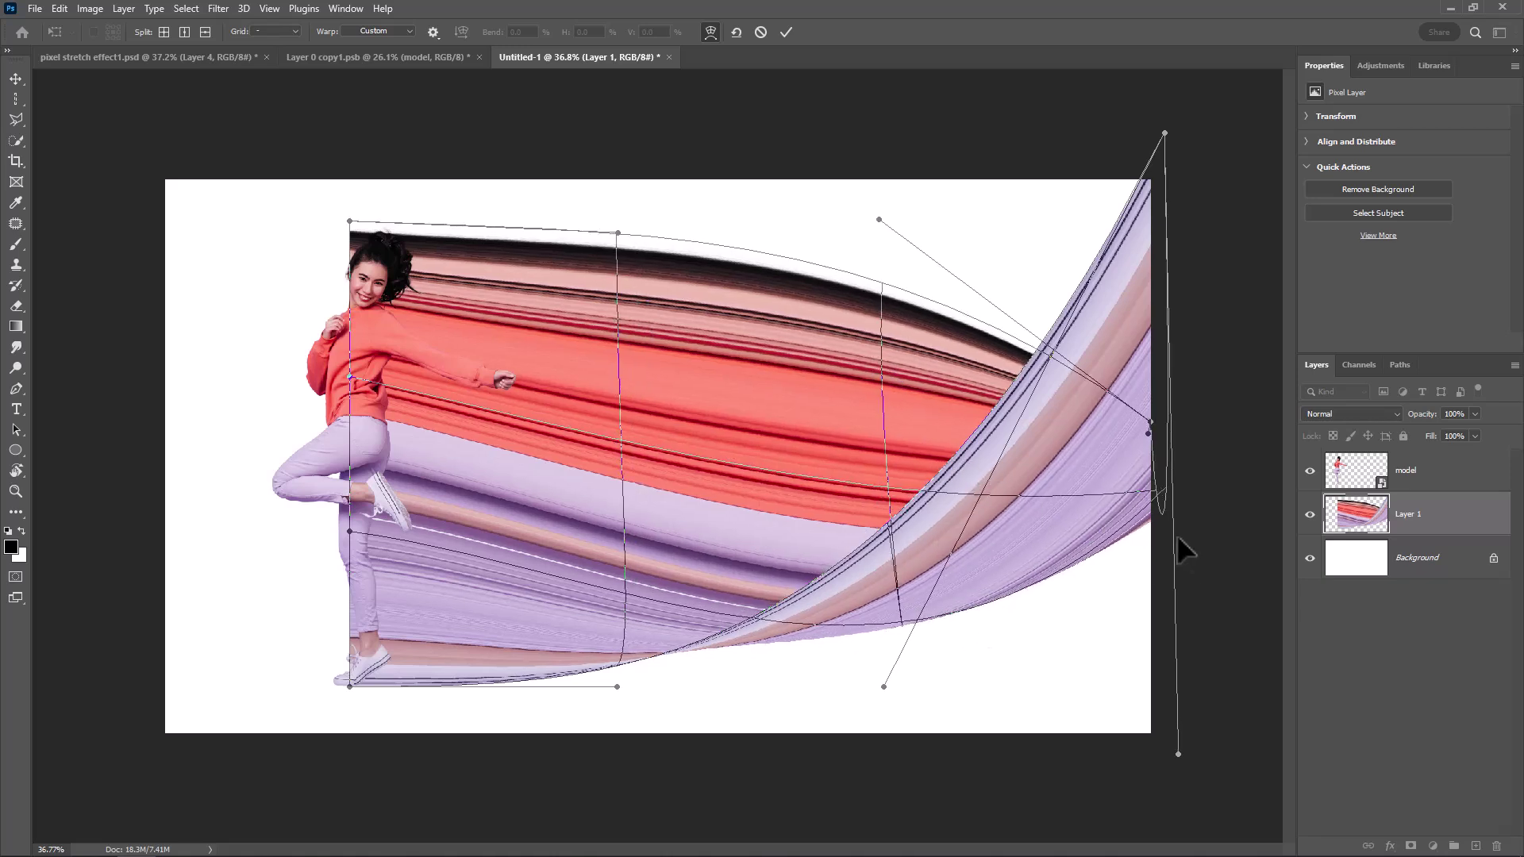
left_click_drag(884, 688, 812, 656)
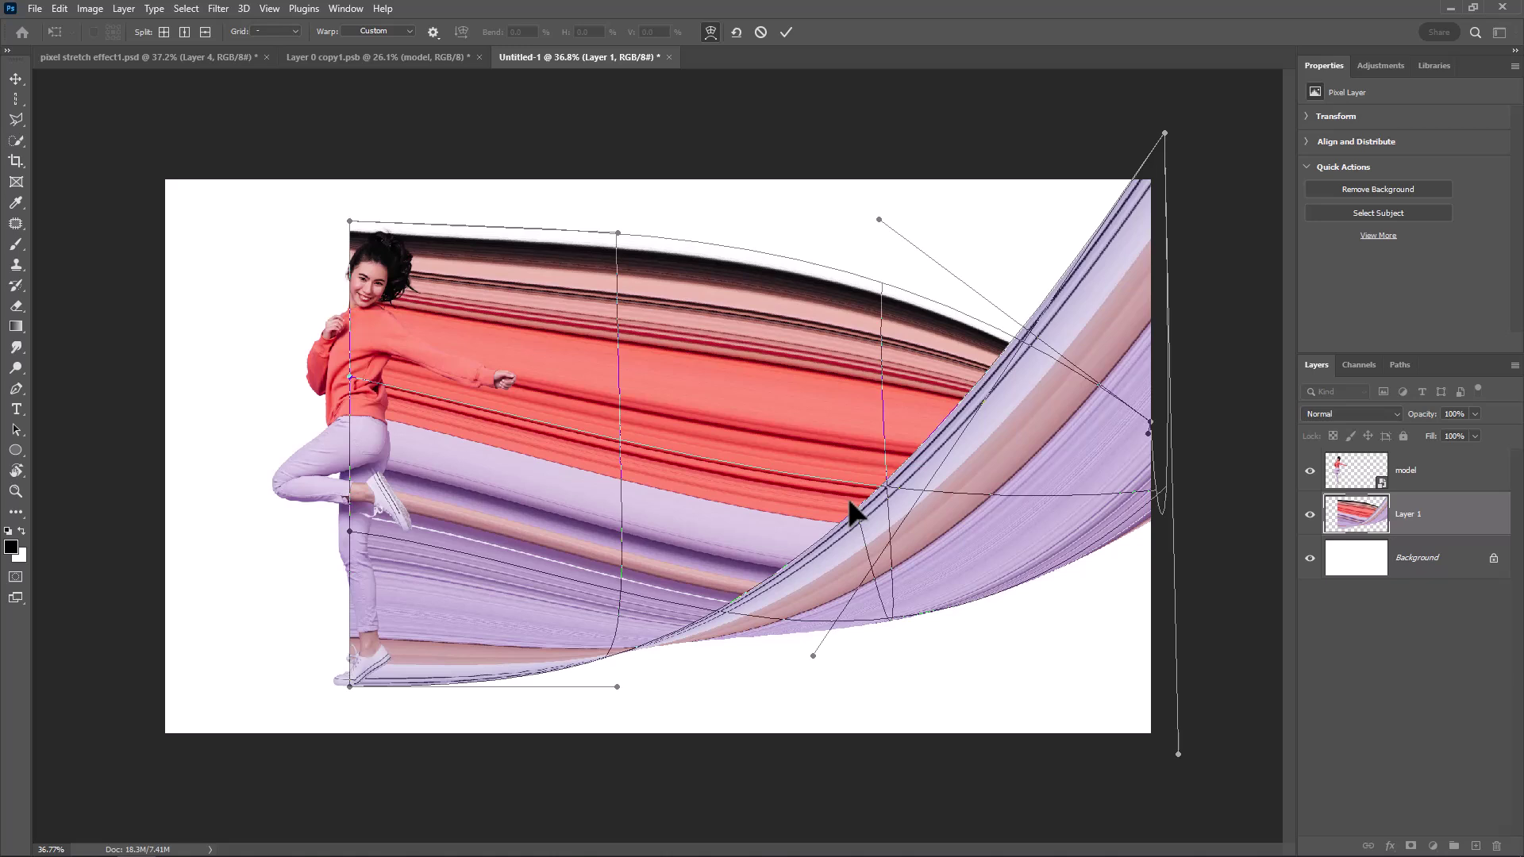
left_click(786, 32)
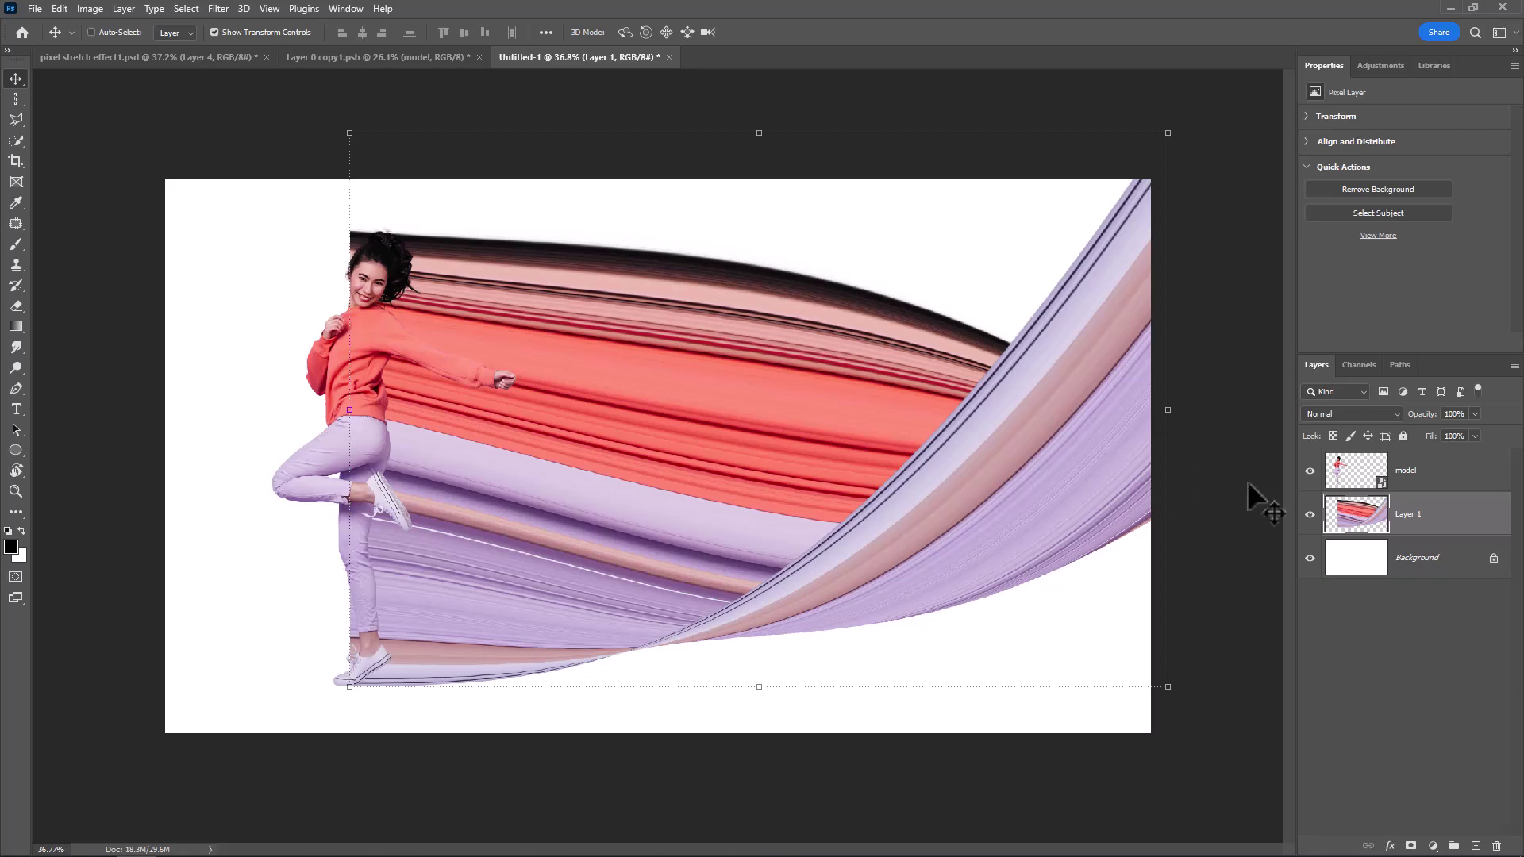
Step: Add a mask to Layer 1 and paint it black with a Hard Round brush along the model's body
left_click(1412, 846)
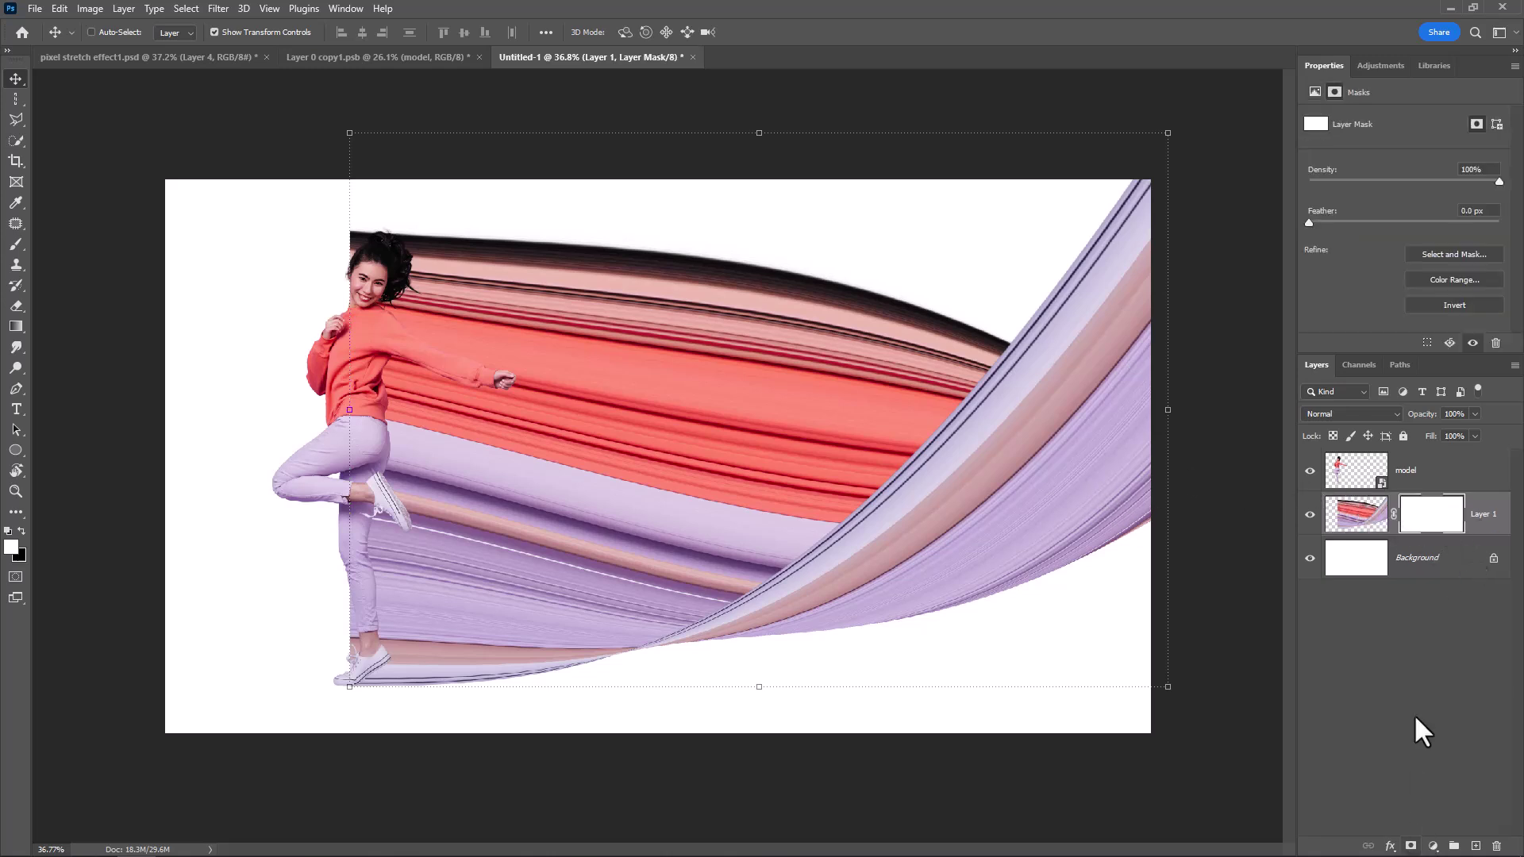
right_click(16, 246)
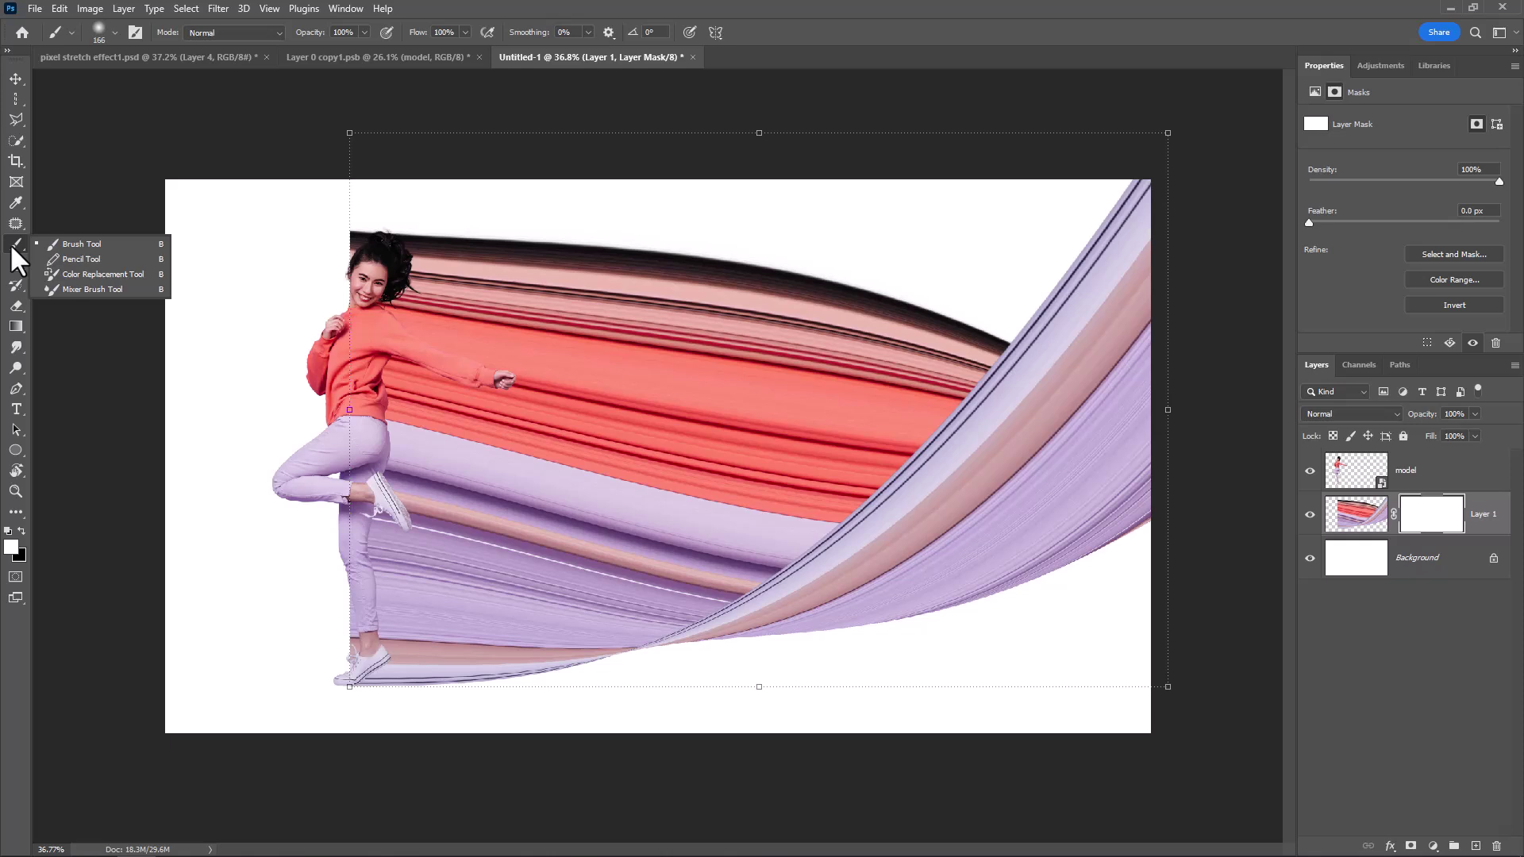
left_click(63, 238)
right_click(381, 372)
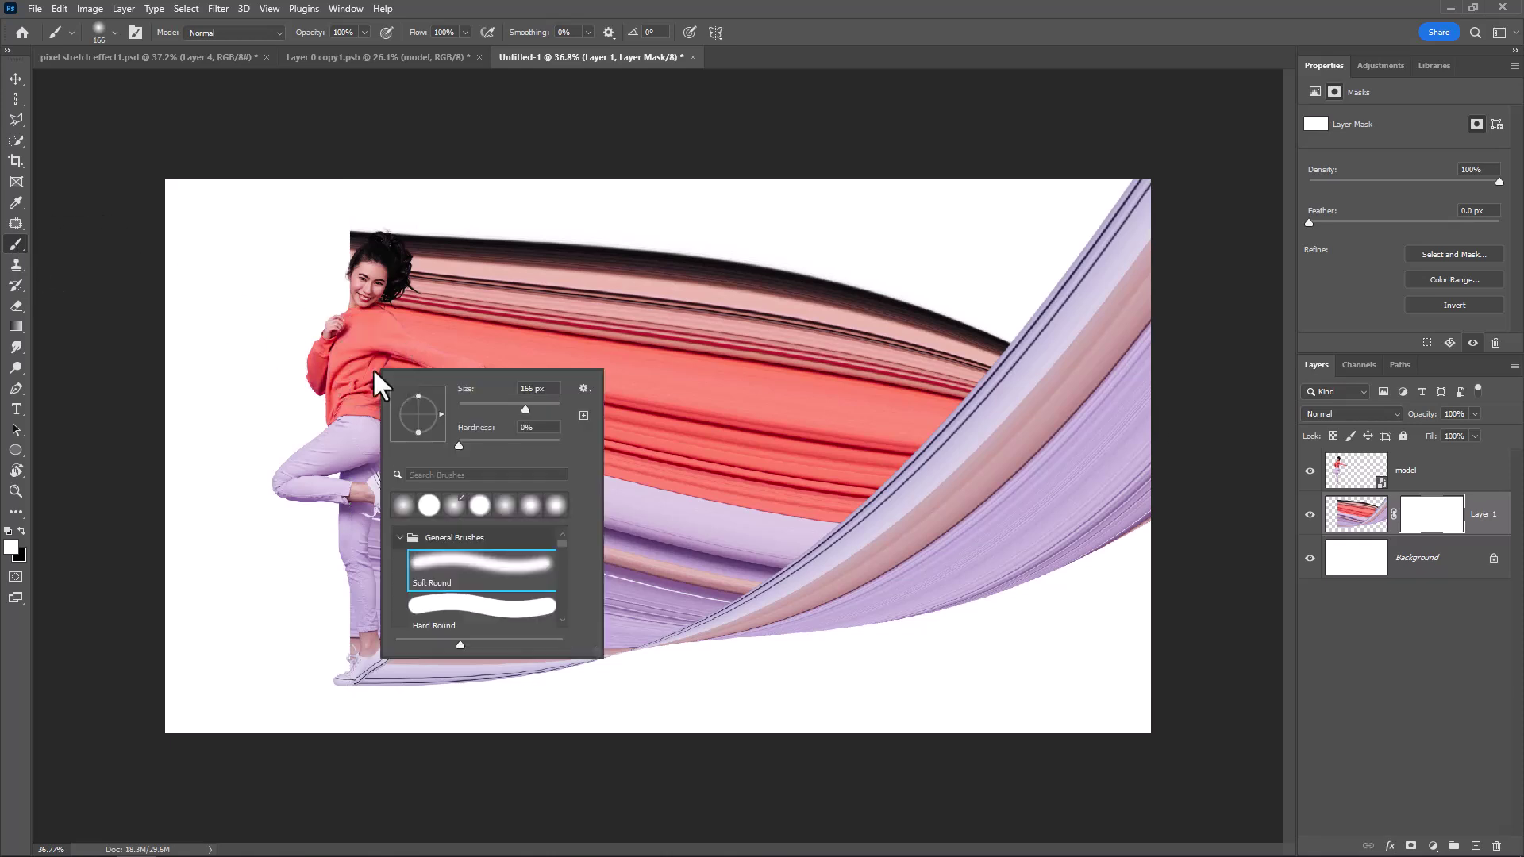
double_click(459, 610)
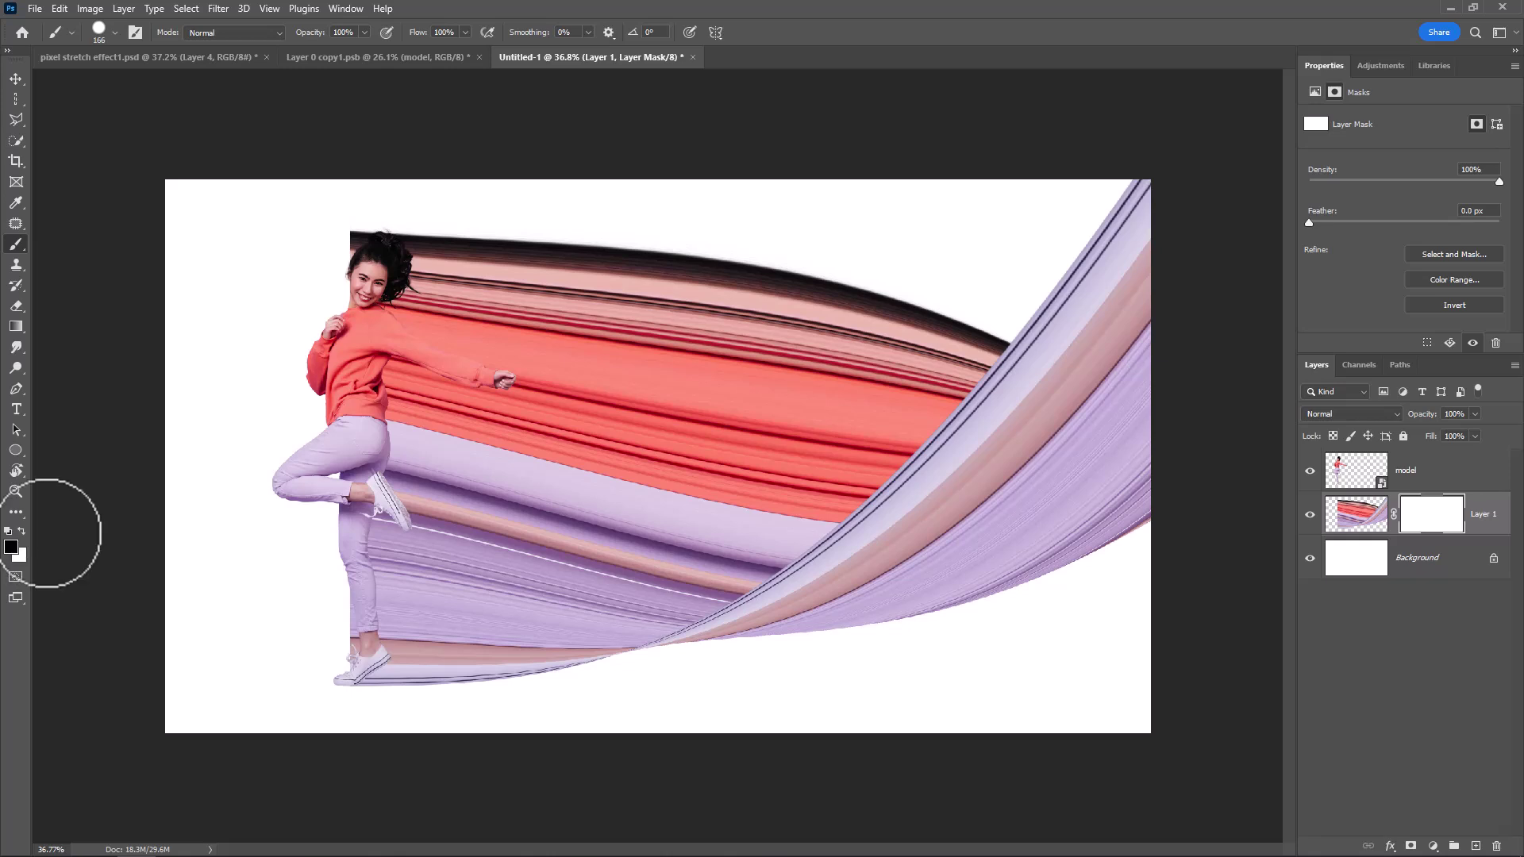
mouse_move(337, 277)
left_mouse_down()
mouse_move(281, 479)
mouse_move(279, 466)
mouse_move(315, 441)
mouse_move(331, 662)
left_mouse_up()
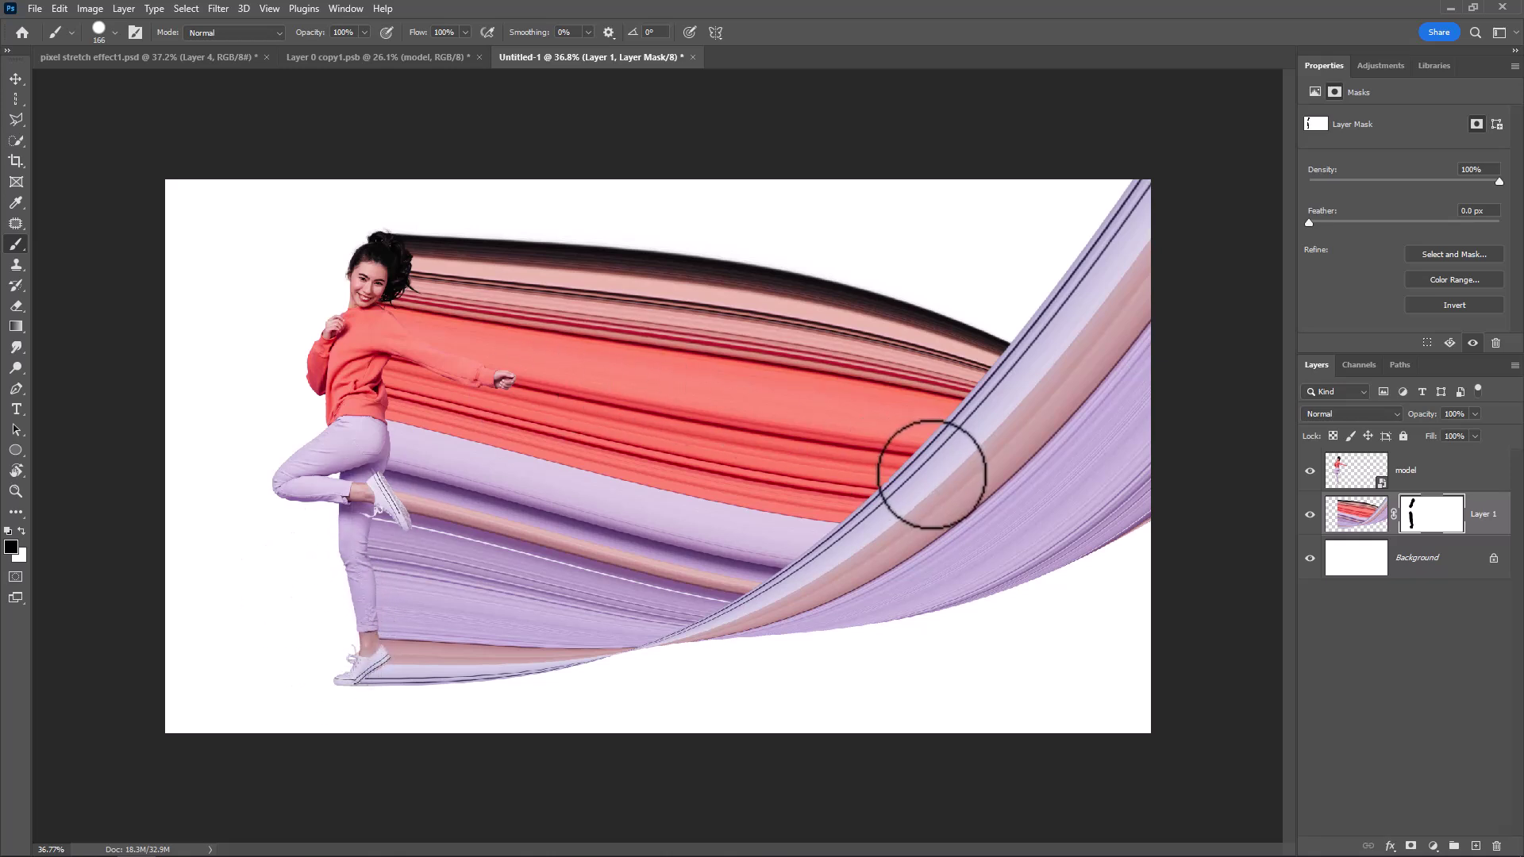
Step: Trace a closed Pen path around the curved purple streak and across the top of the canvas
left_click_drag(11, 389, 56, 397)
left_click(111, 31)
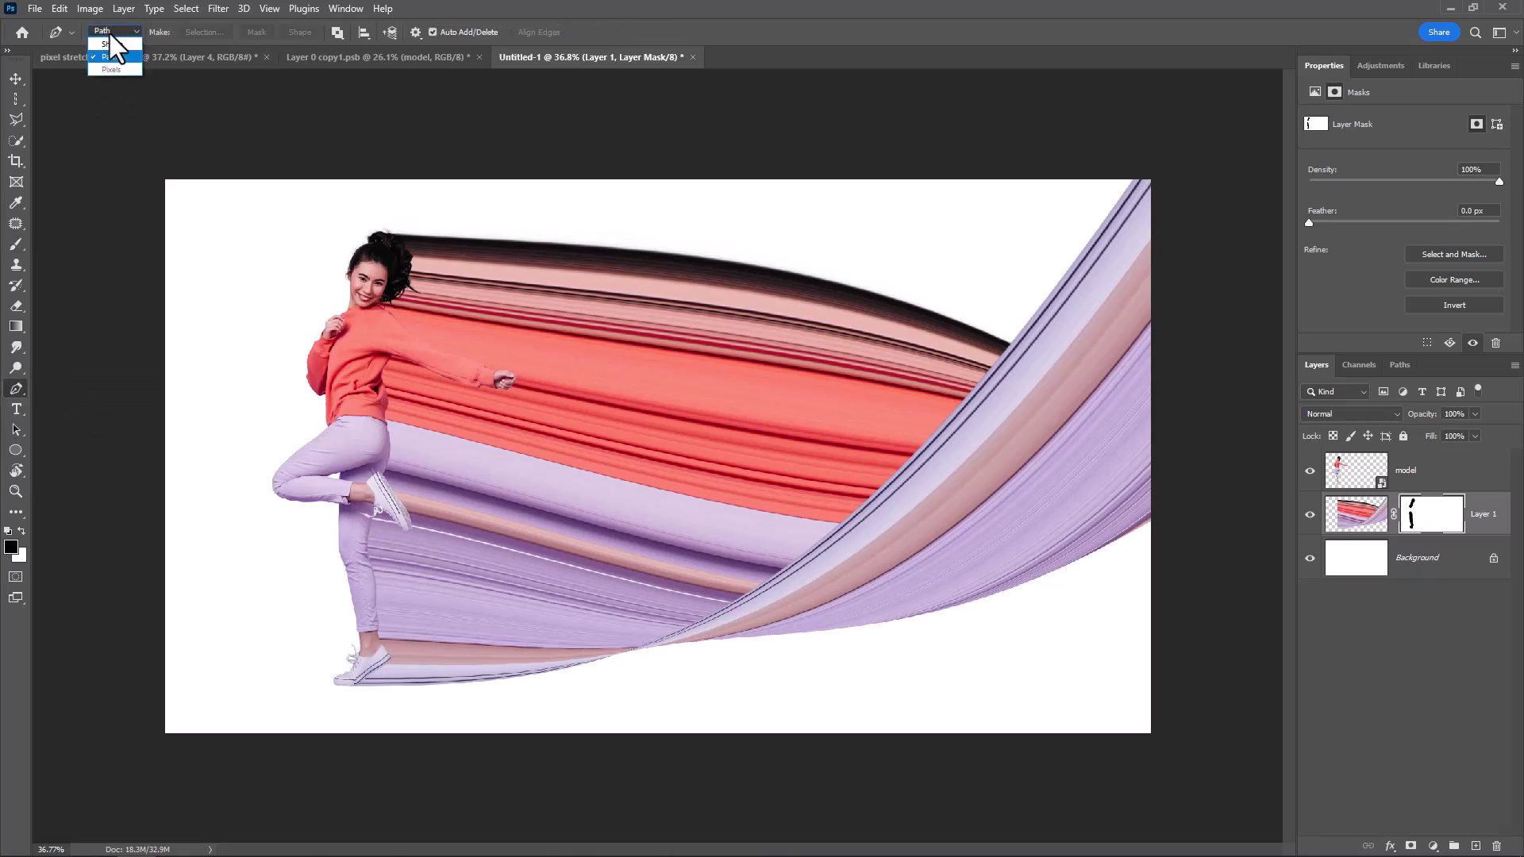
left_click(112, 51)
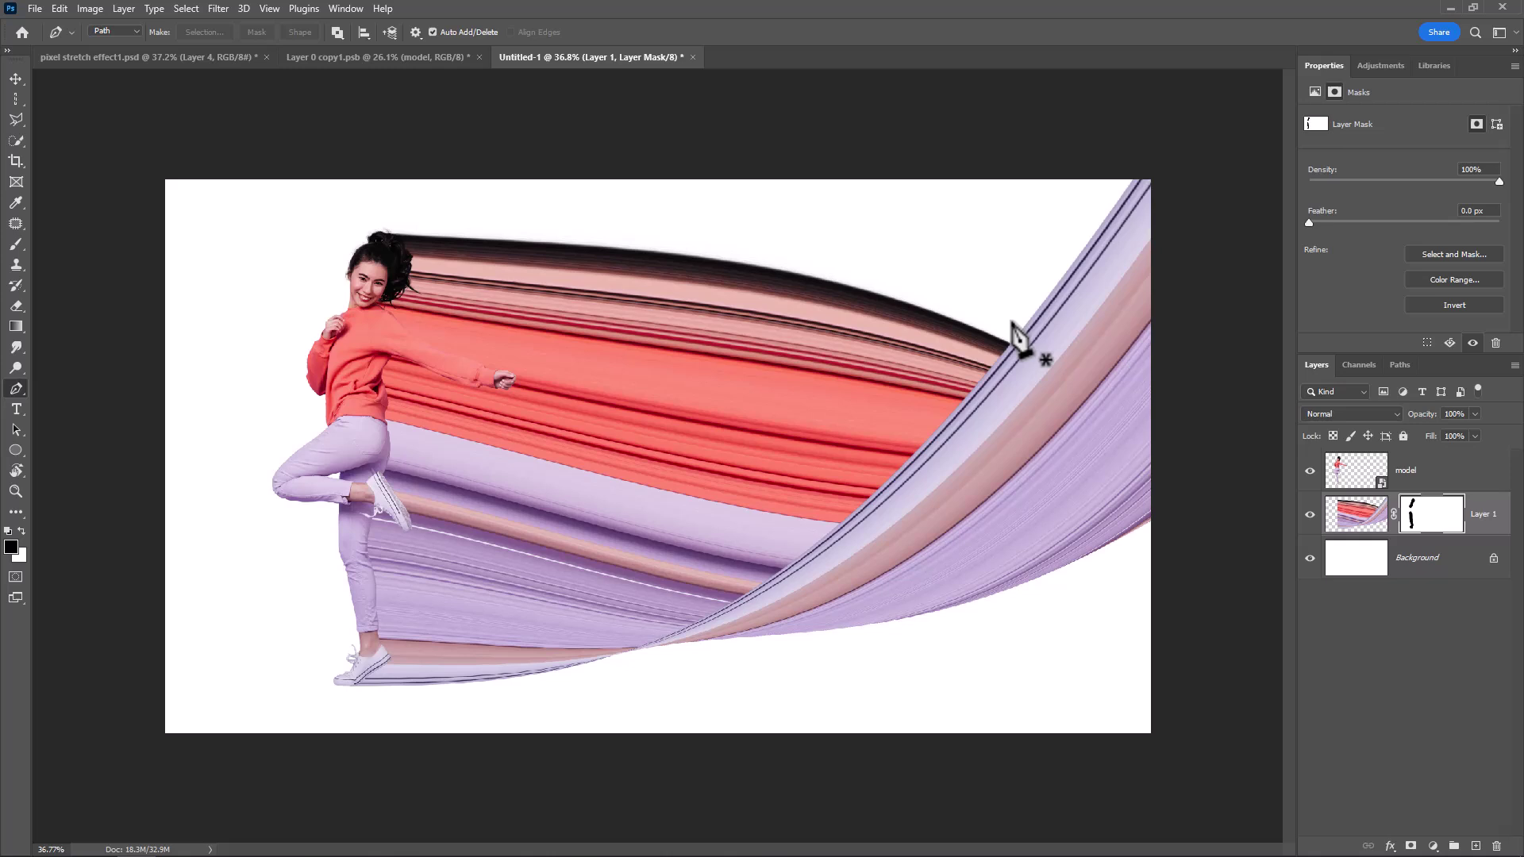
left_click(1014, 340)
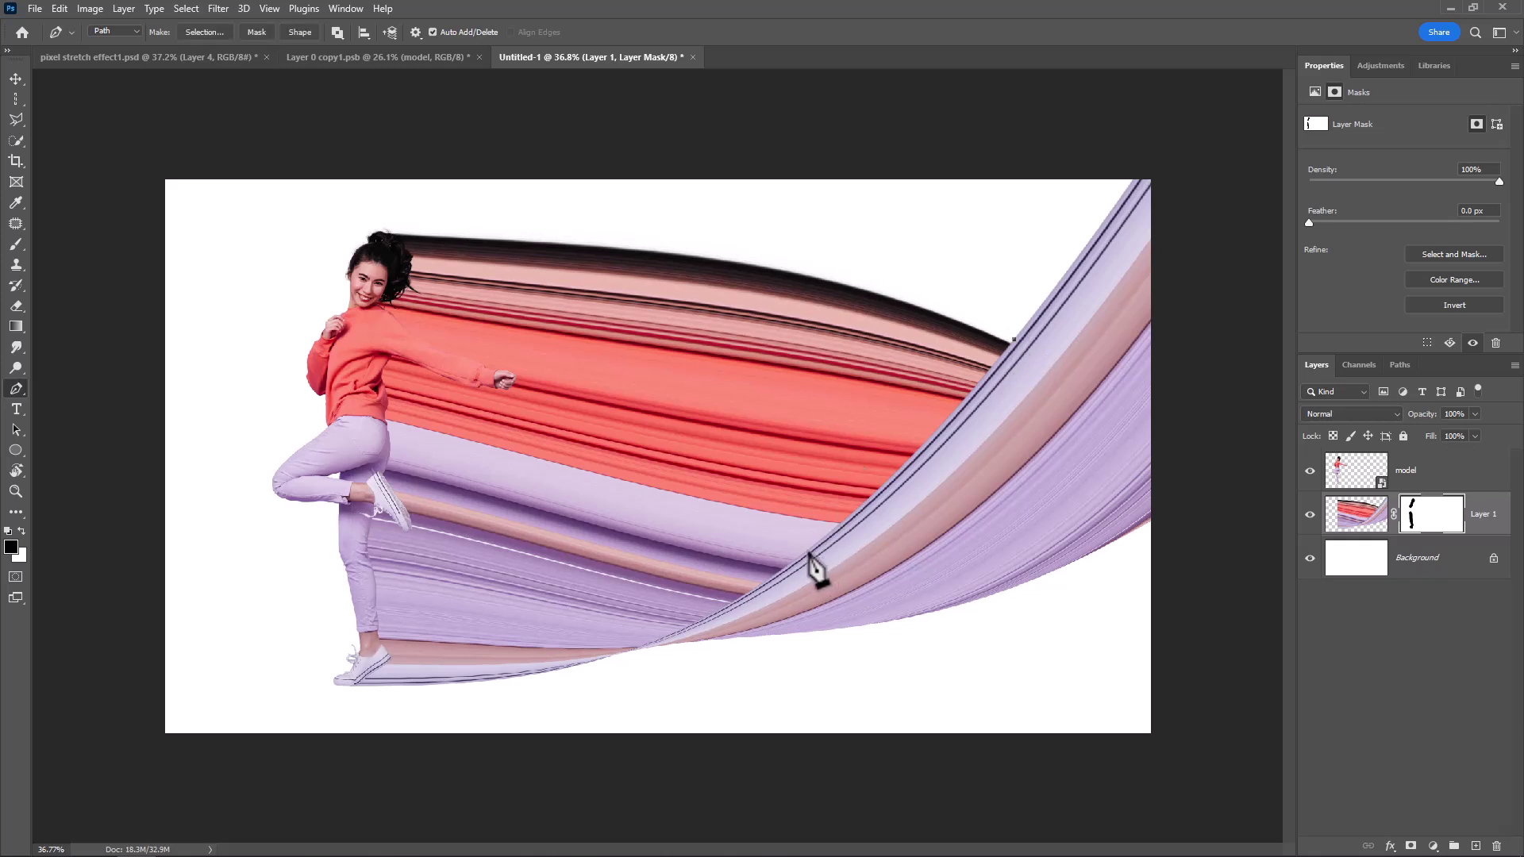
left_click_drag(808, 552, 697, 637)
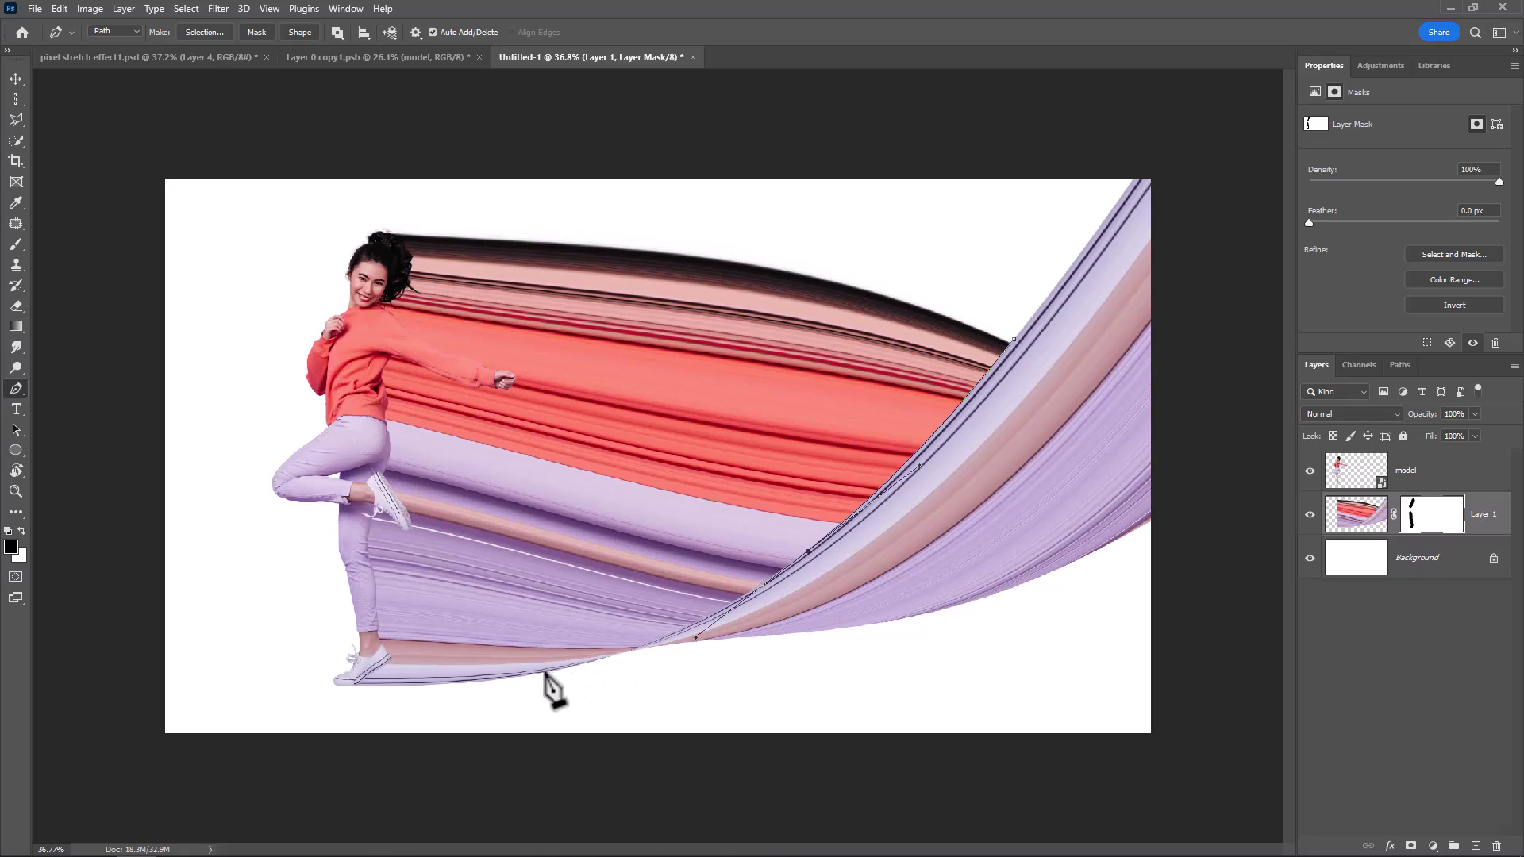
left_click_drag(487, 687, 487, 680)
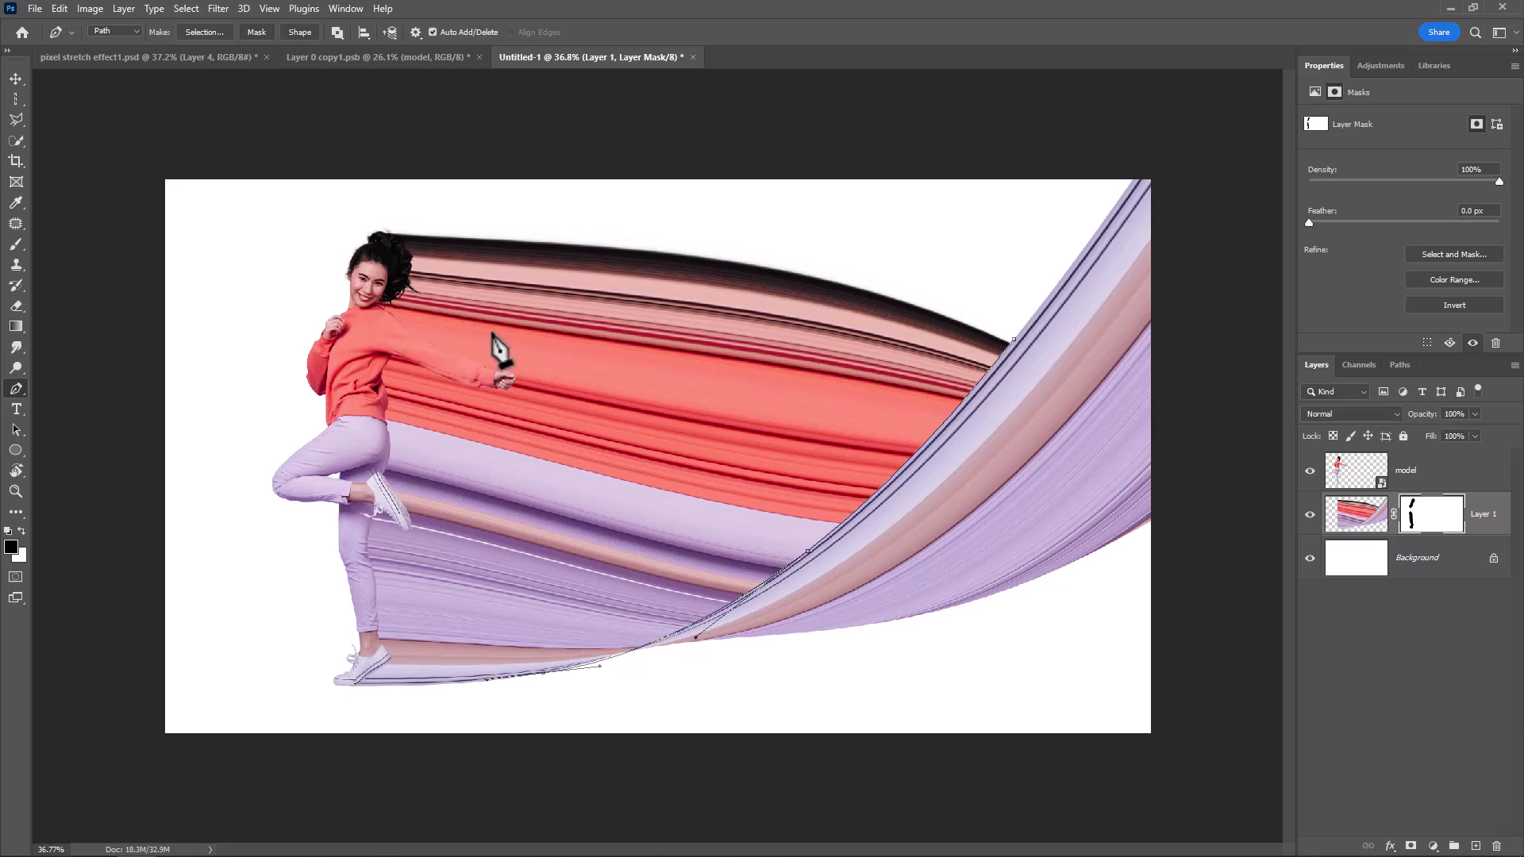
left_click_drag(443, 274, 527, 204)
left_click(528, 203)
left_click(817, 197)
left_click(957, 269)
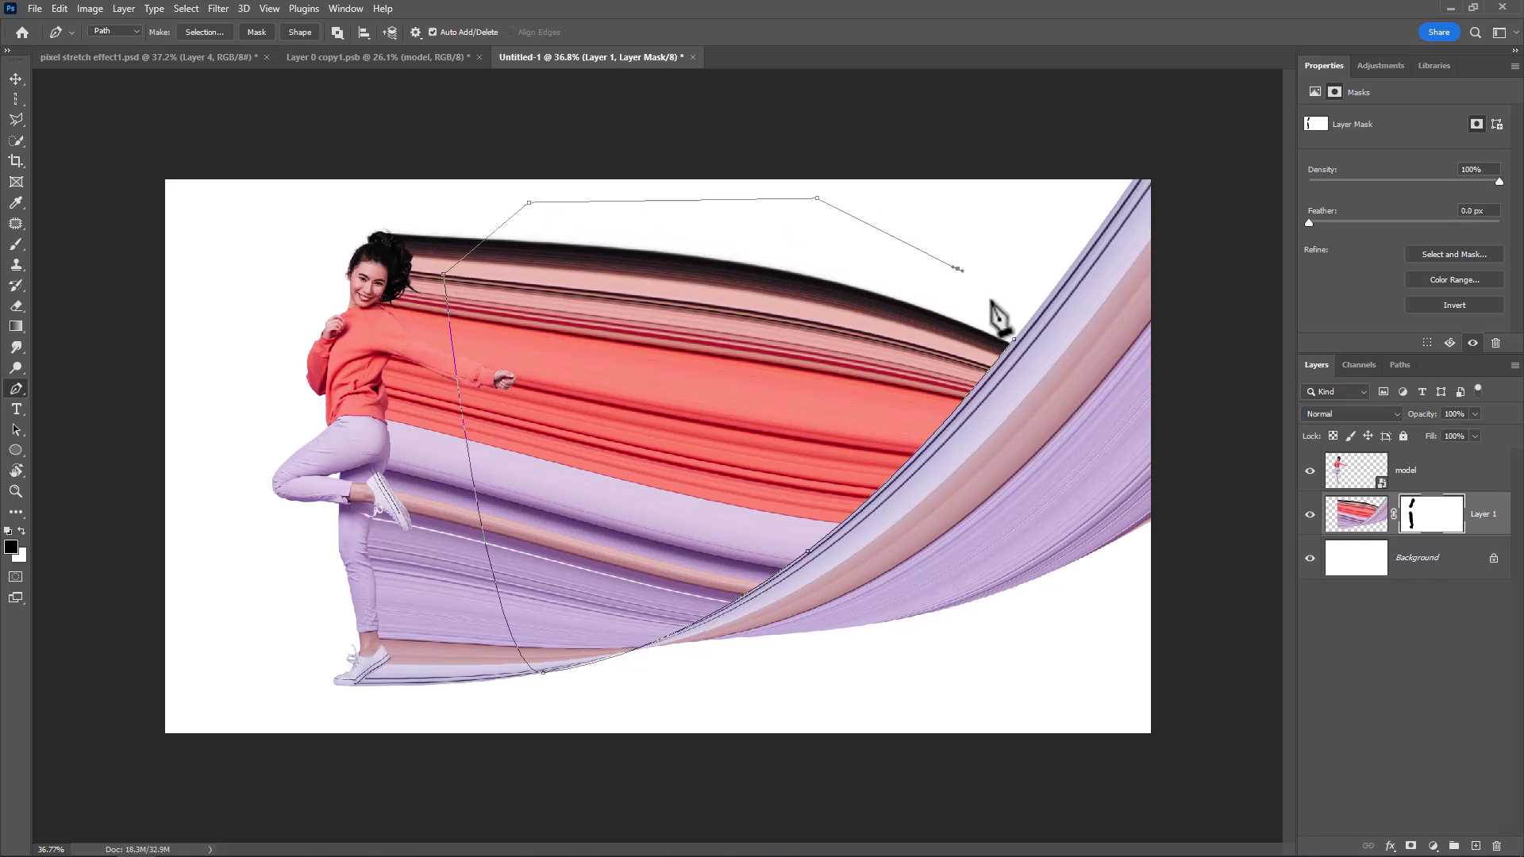
left_click(1015, 342)
Step: Convert the path to a selection and add a new empty layer above Layer 1
right_click(919, 344)
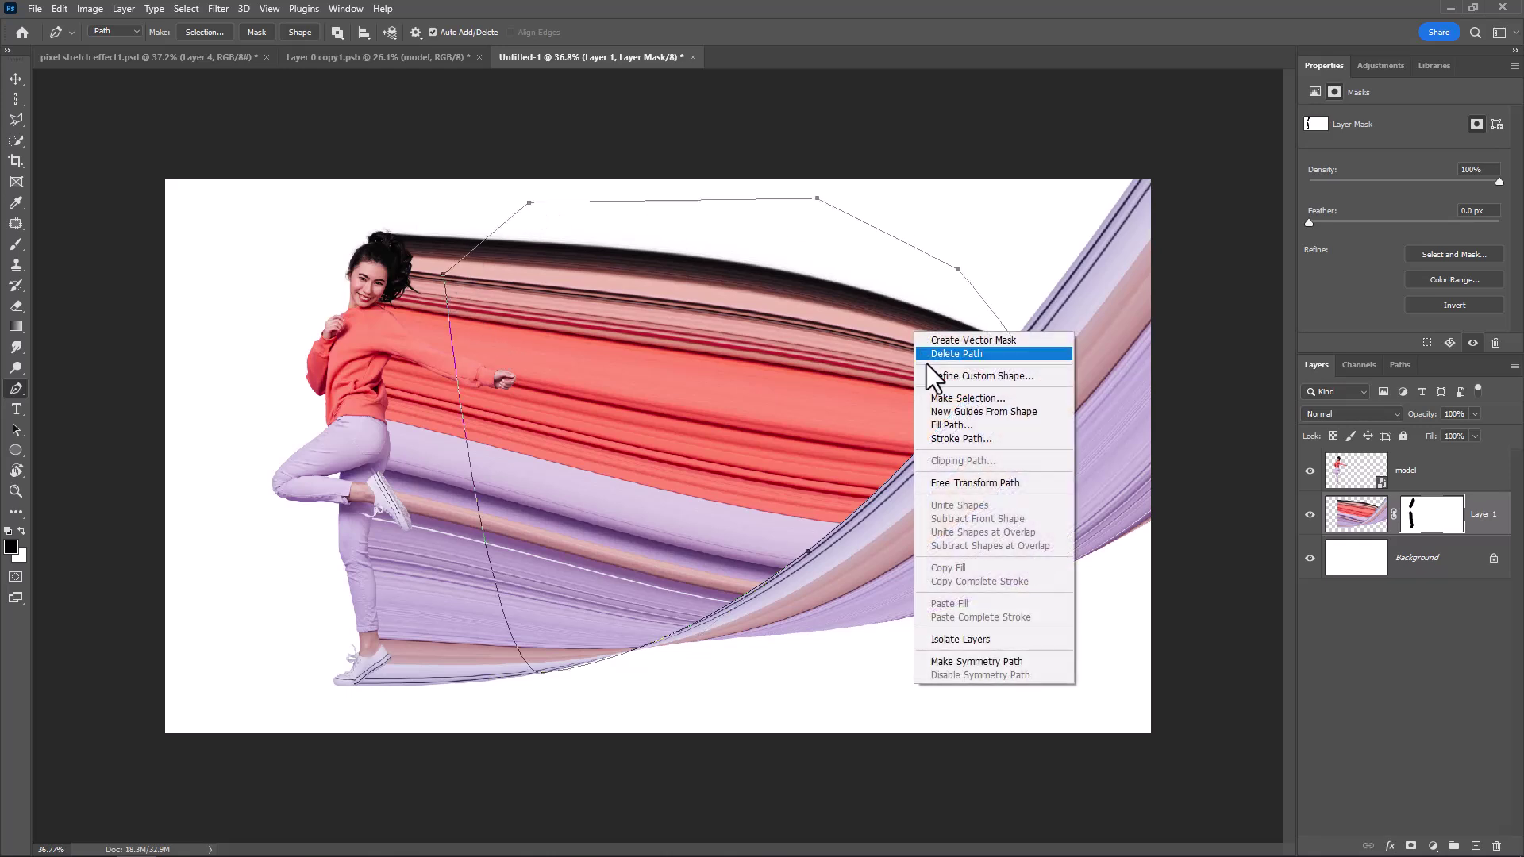
left_click(946, 396)
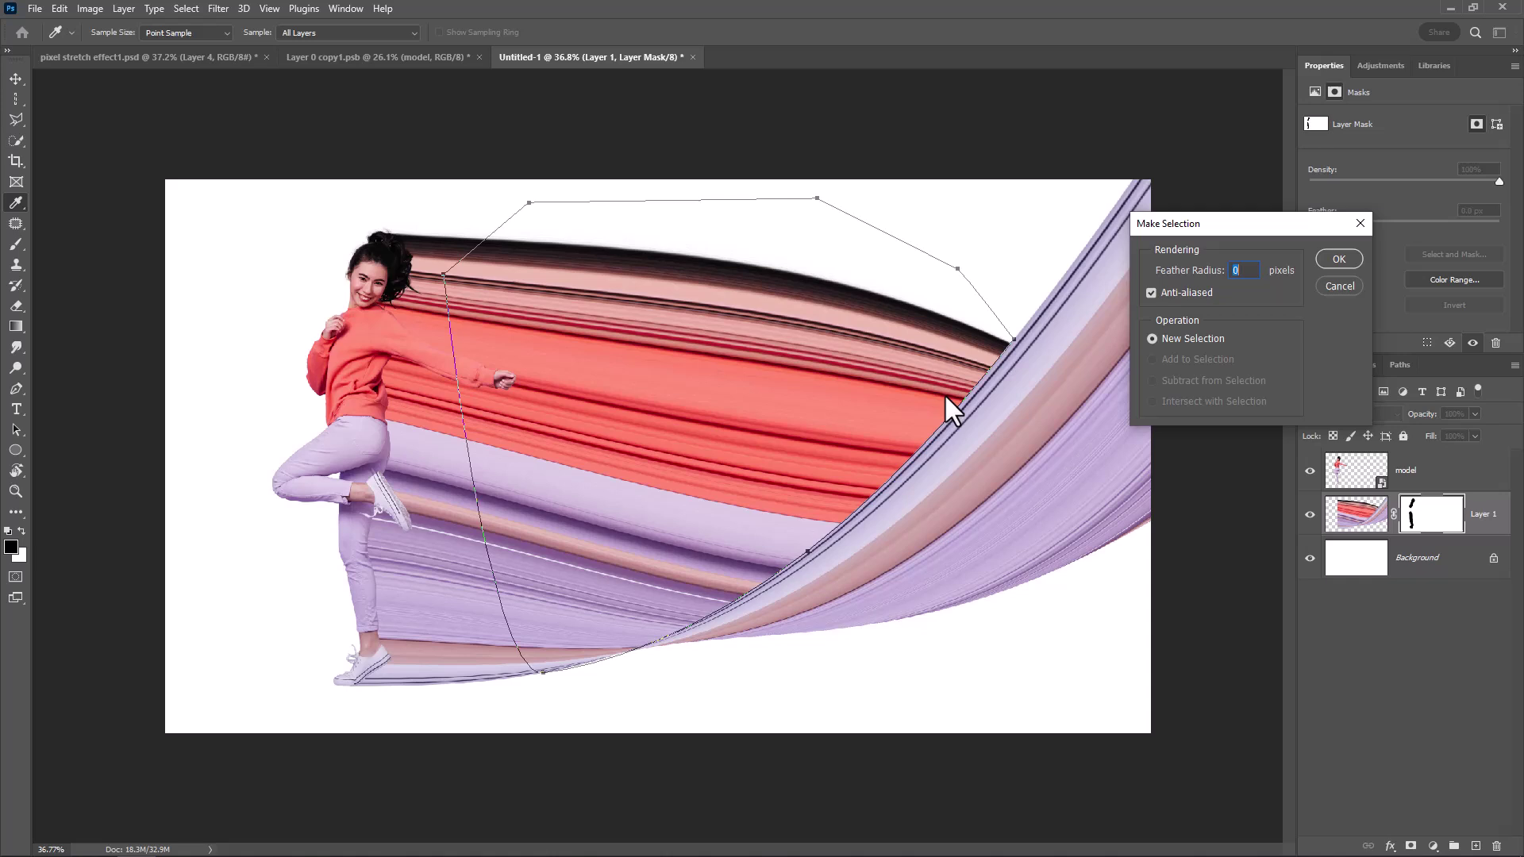
left_click(1333, 259)
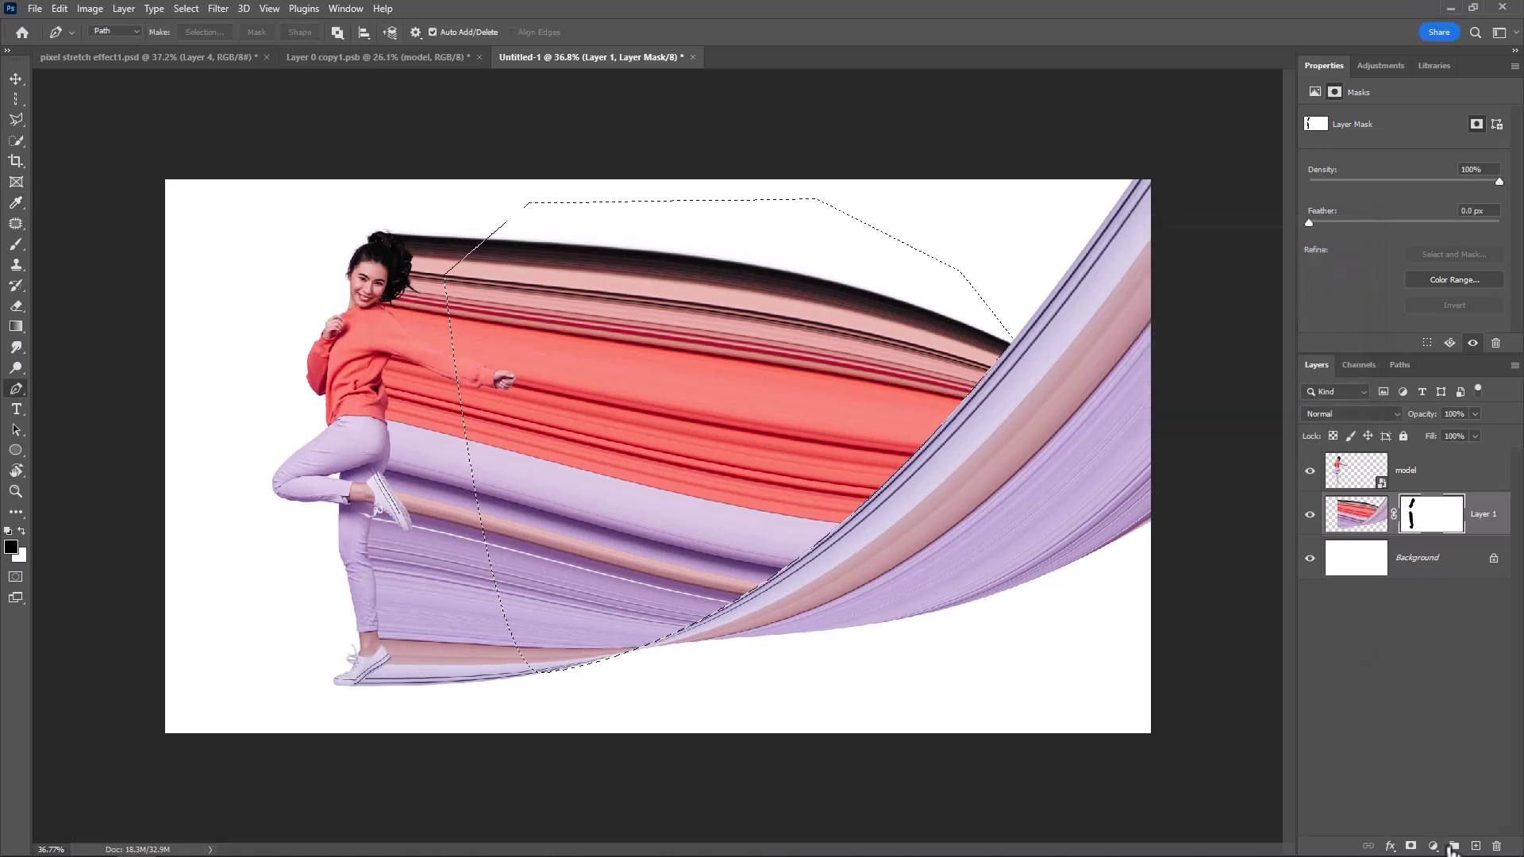
left_click(1475, 846)
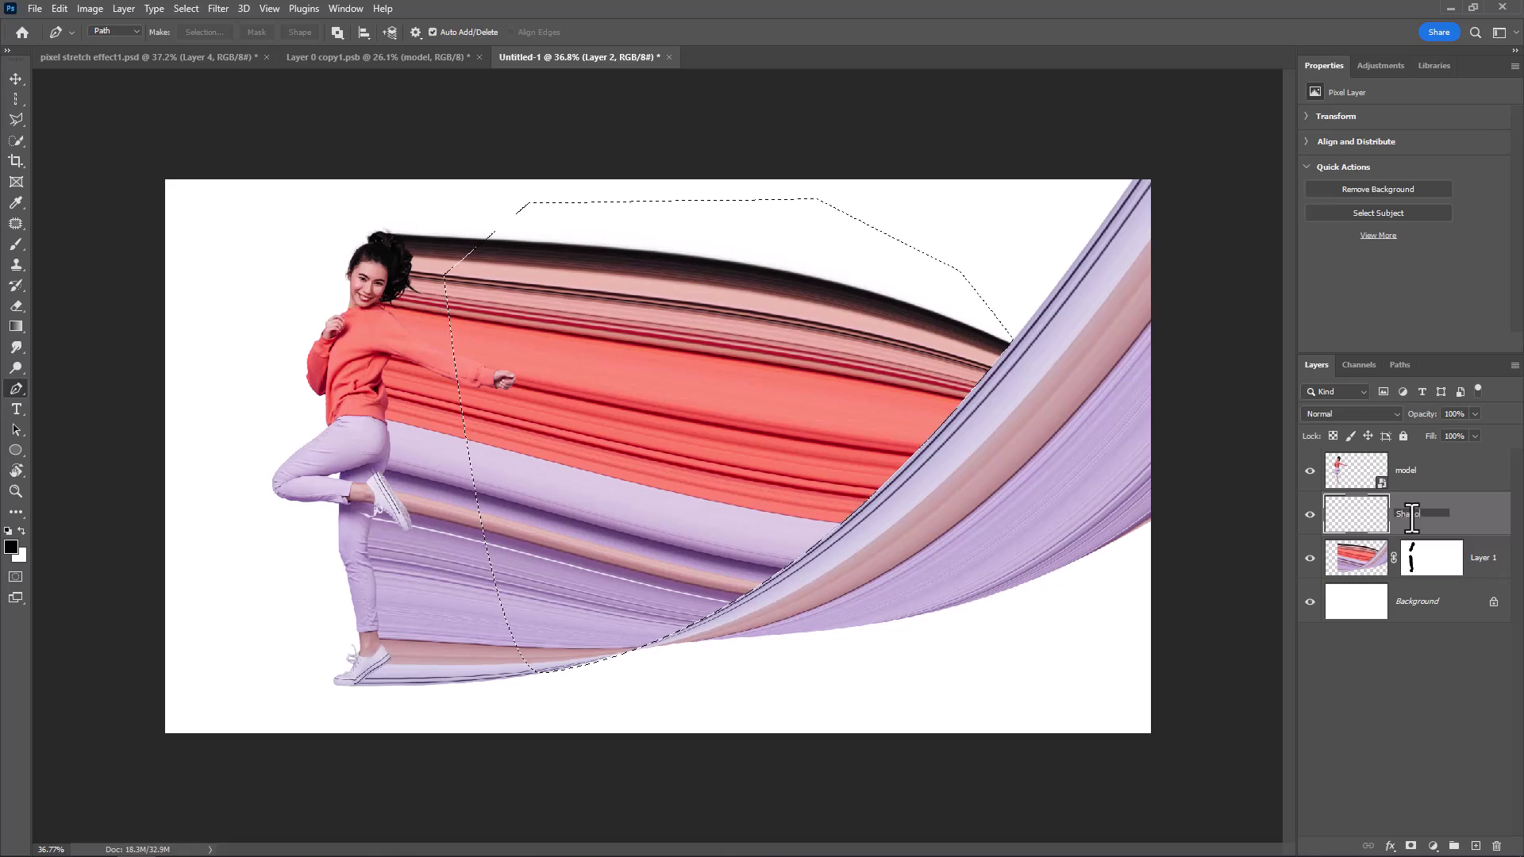
Step: Name the layer Shadow 1 and paint dark shading along the curve with a 911 px Soft Round brush
key("Return")
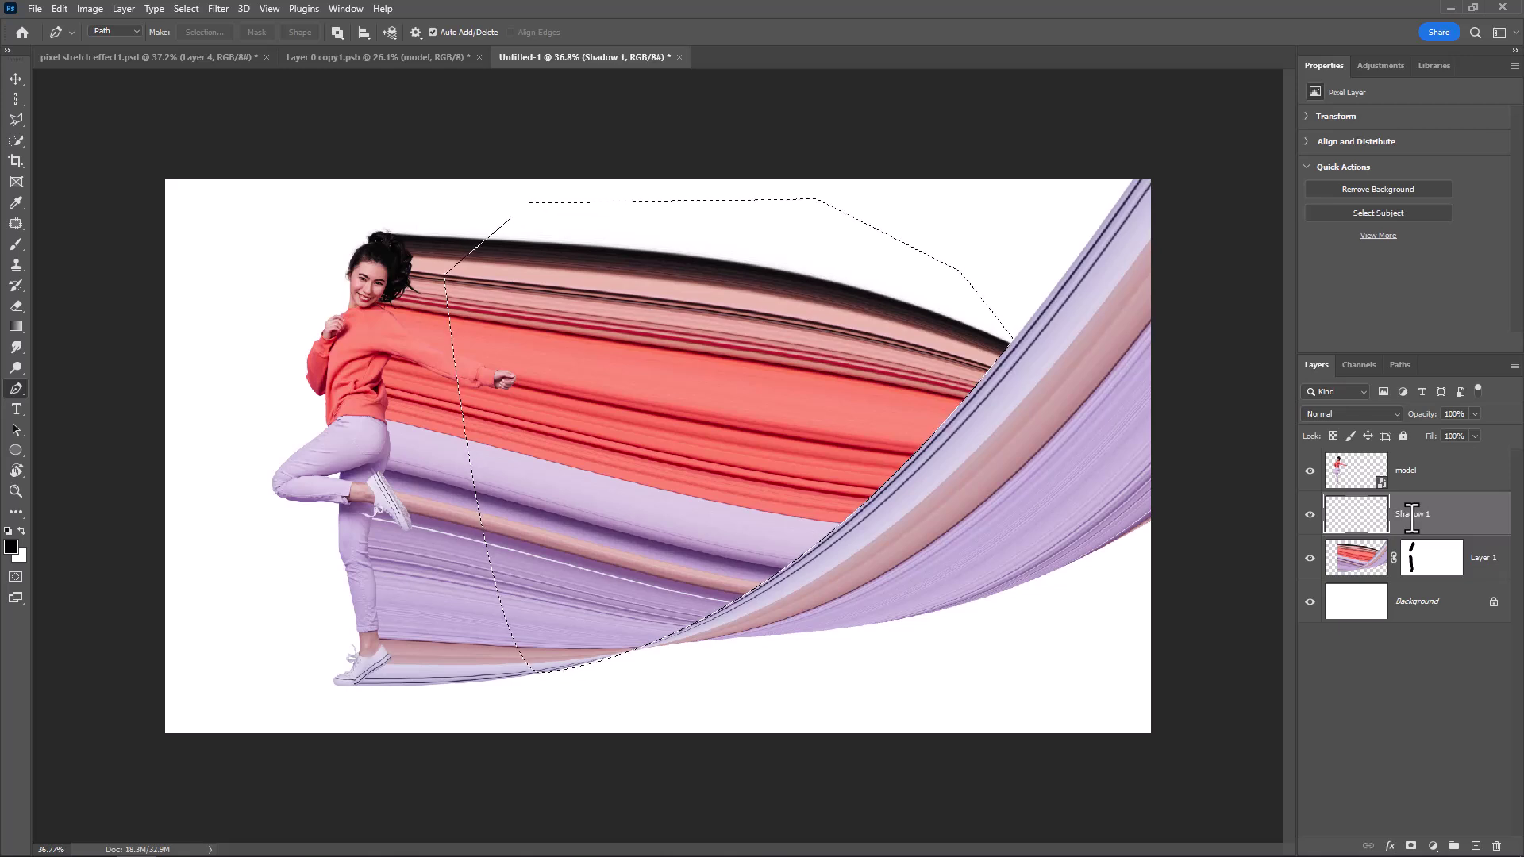
right_click(16, 244)
left_click(73, 241)
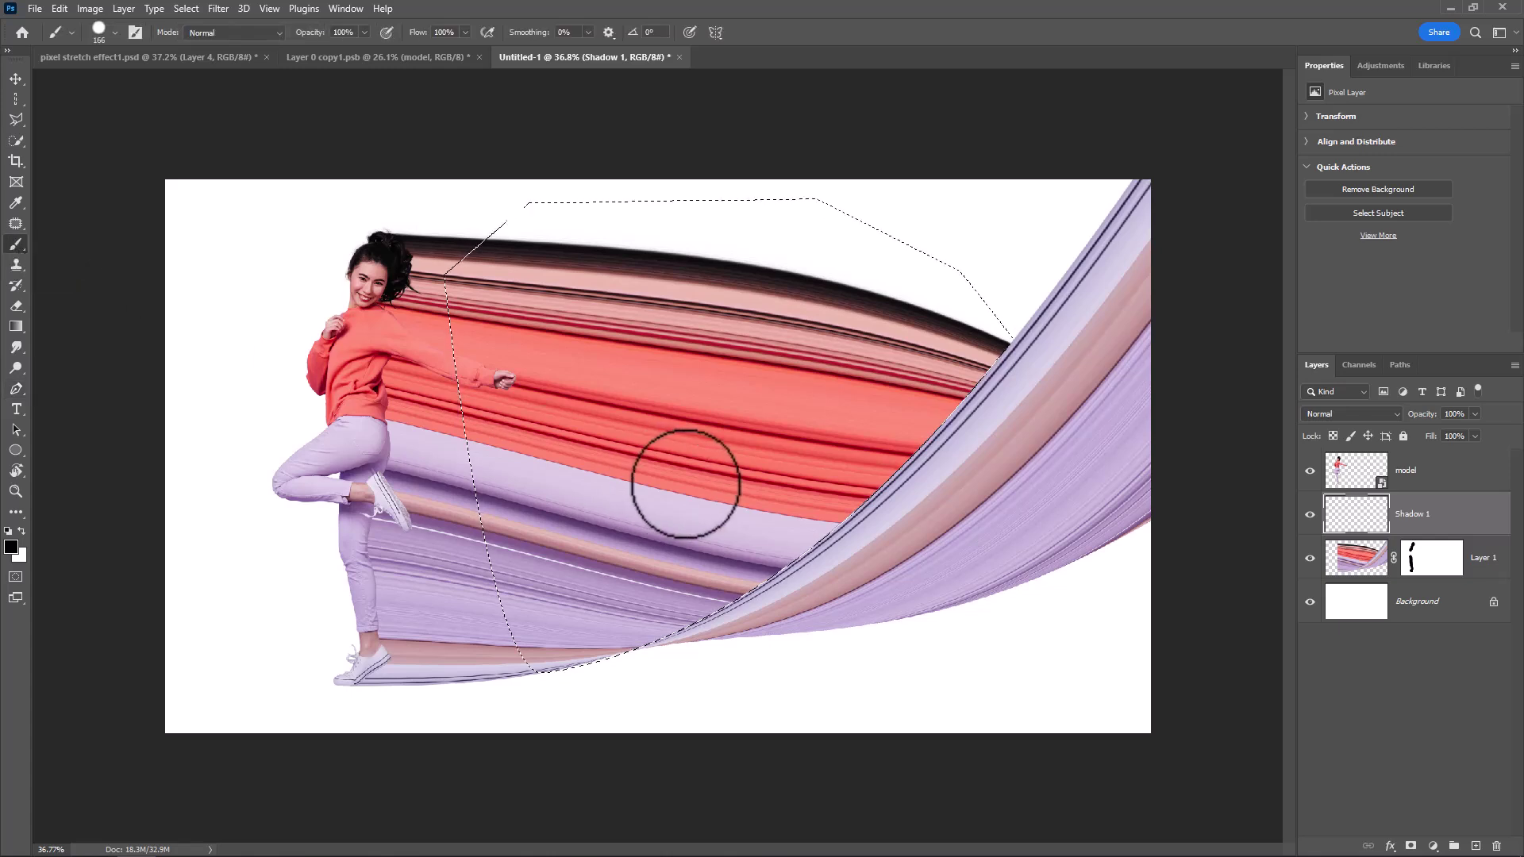
right_click(693, 483)
double_click(774, 676)
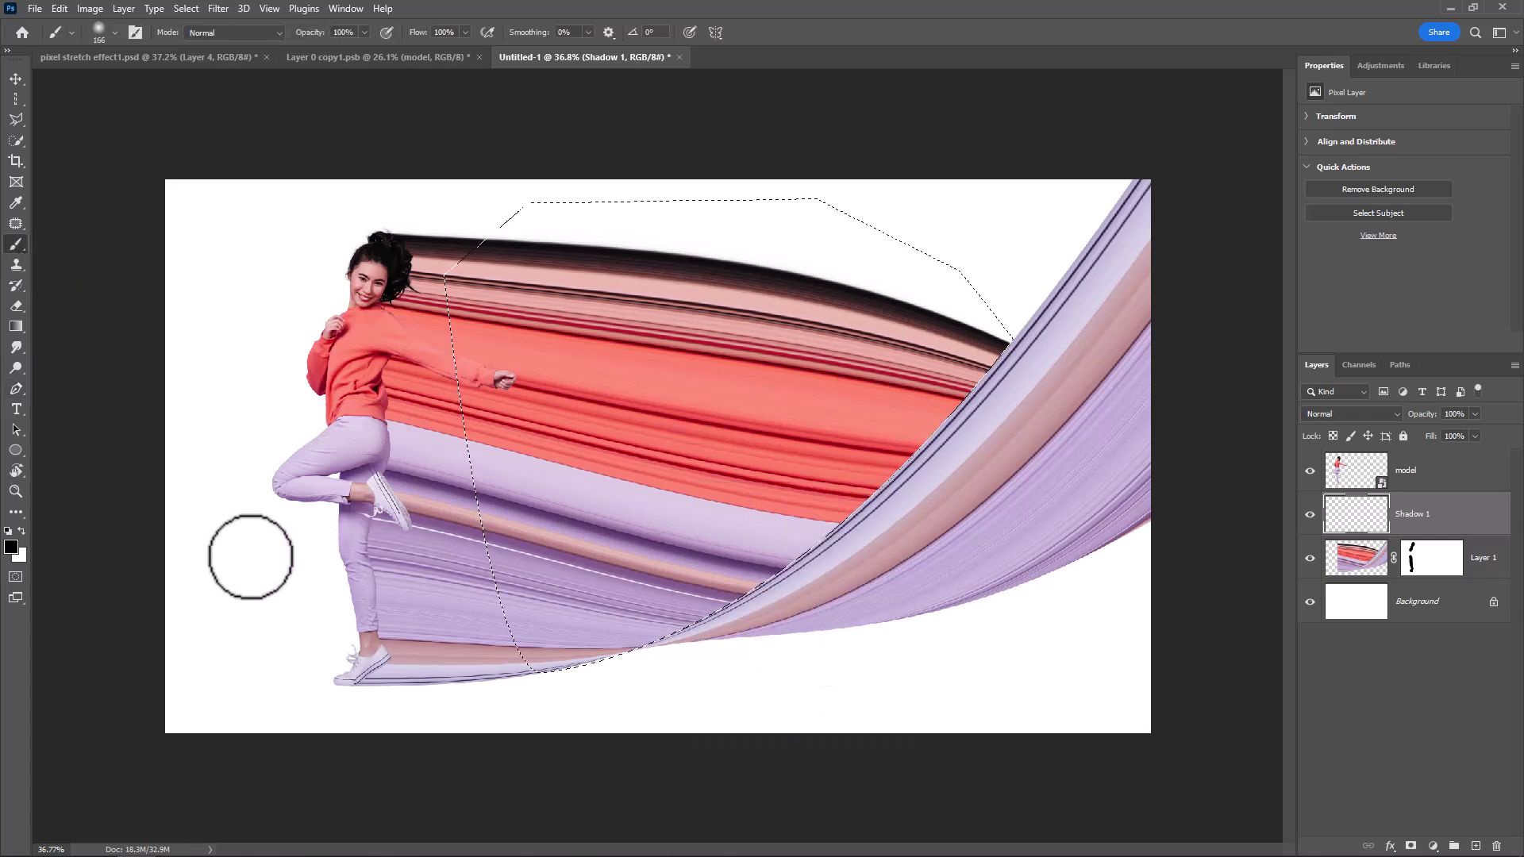
mouse_move(771, 477)
left_mouse_down()
mouse_move(846, 518)
mouse_move(880, 507)
mouse_move(864, 612)
mouse_move(735, 698)
mouse_move(709, 746)
left_mouse_up()
key("bracketright")
key("bracketright")
key("bracketright")
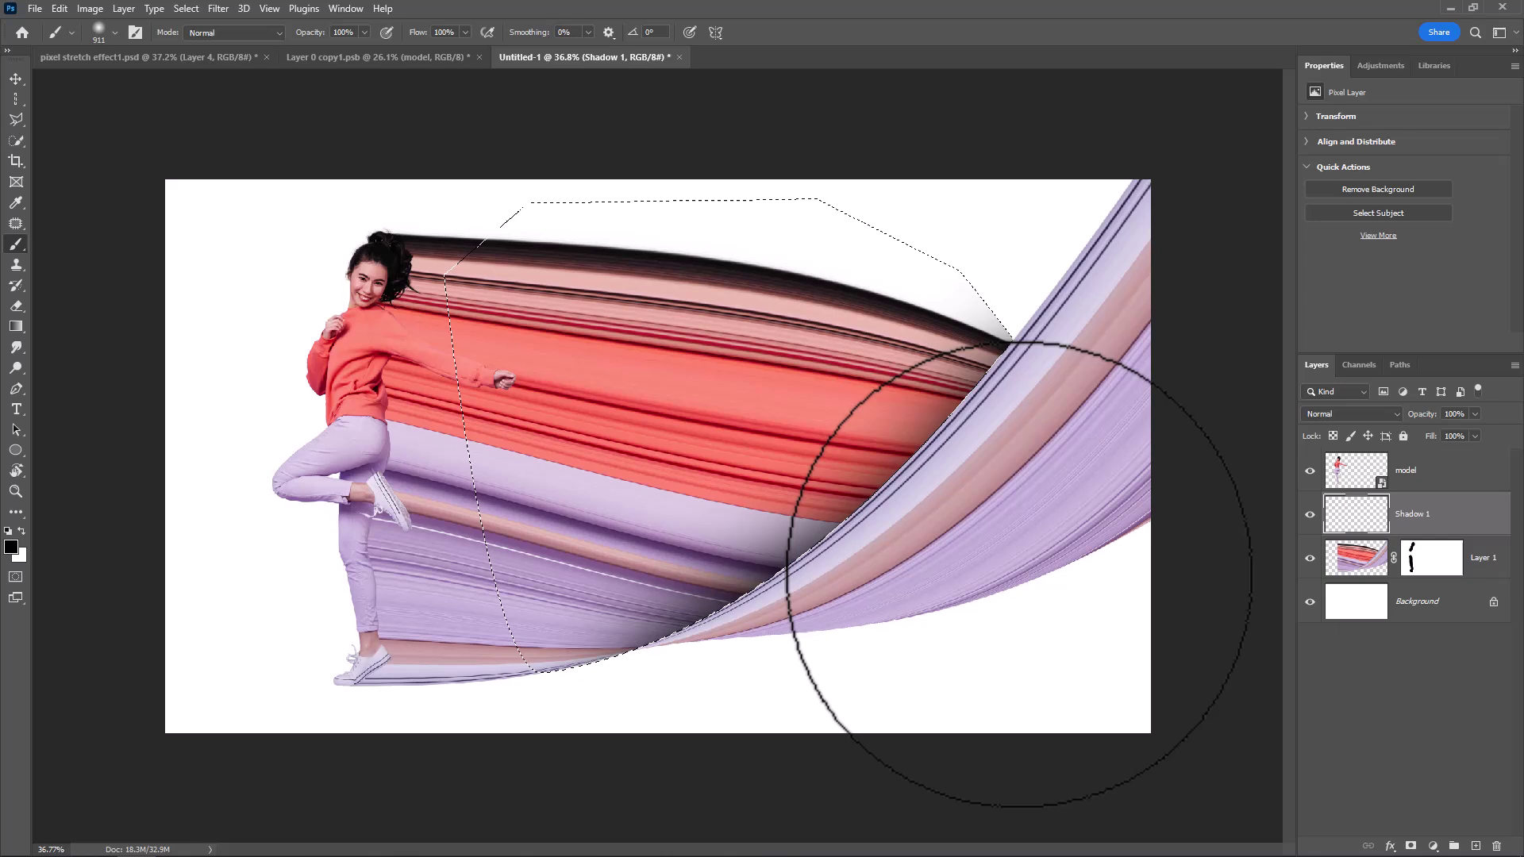
mouse_move(1020, 575)
left_mouse_down()
mouse_move(1021, 466)
mouse_move(868, 646)
mouse_move(953, 610)
left_mouse_up()
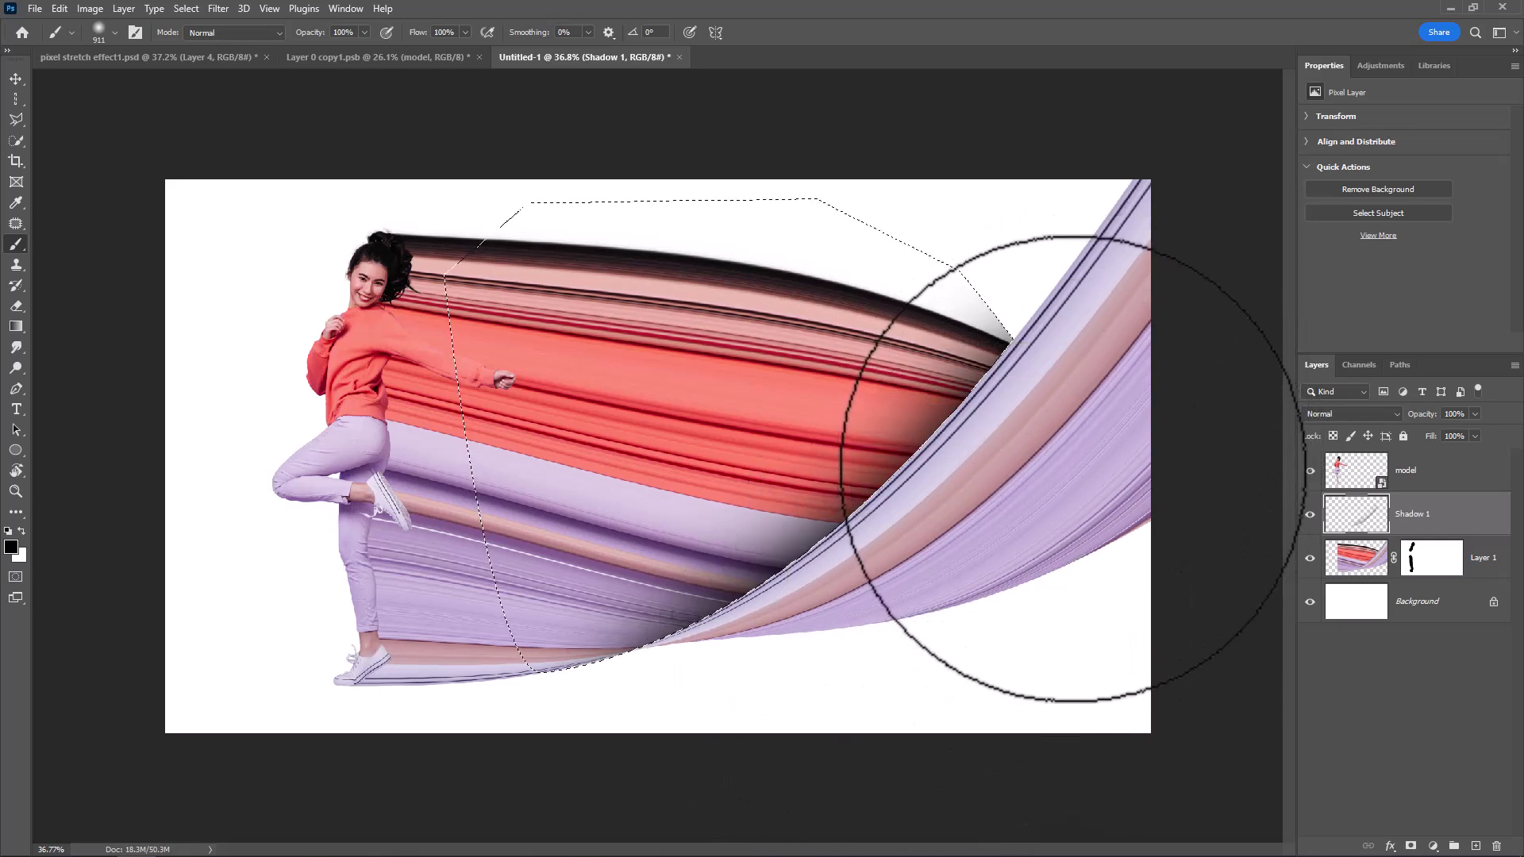
Step: Deselect, clip Shadow 1 to Layer 1, and shrink the brush to 318 px
key("ctrl+d")
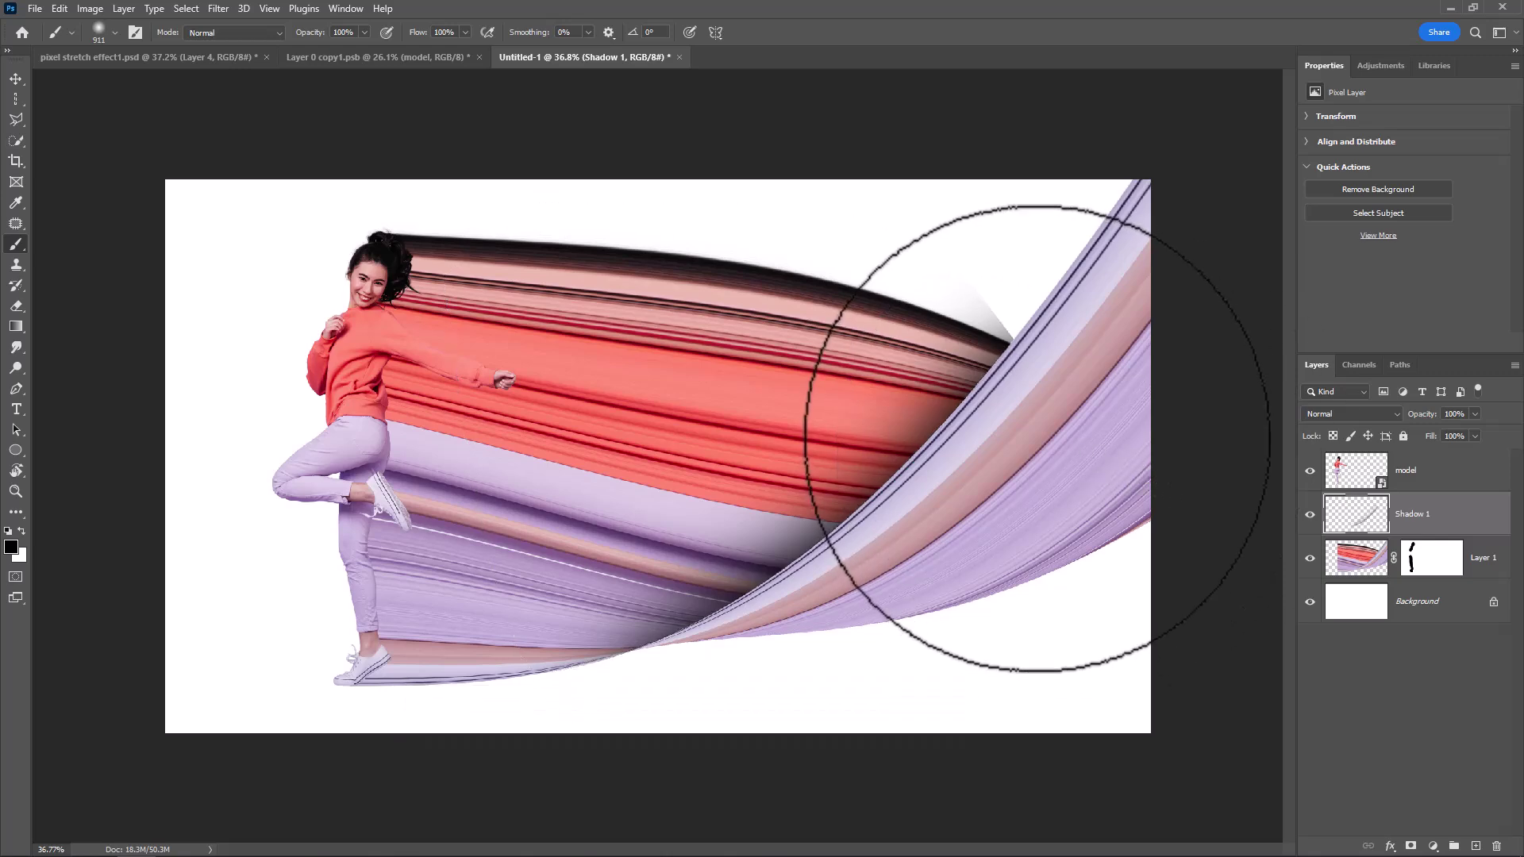
right_click(1459, 524)
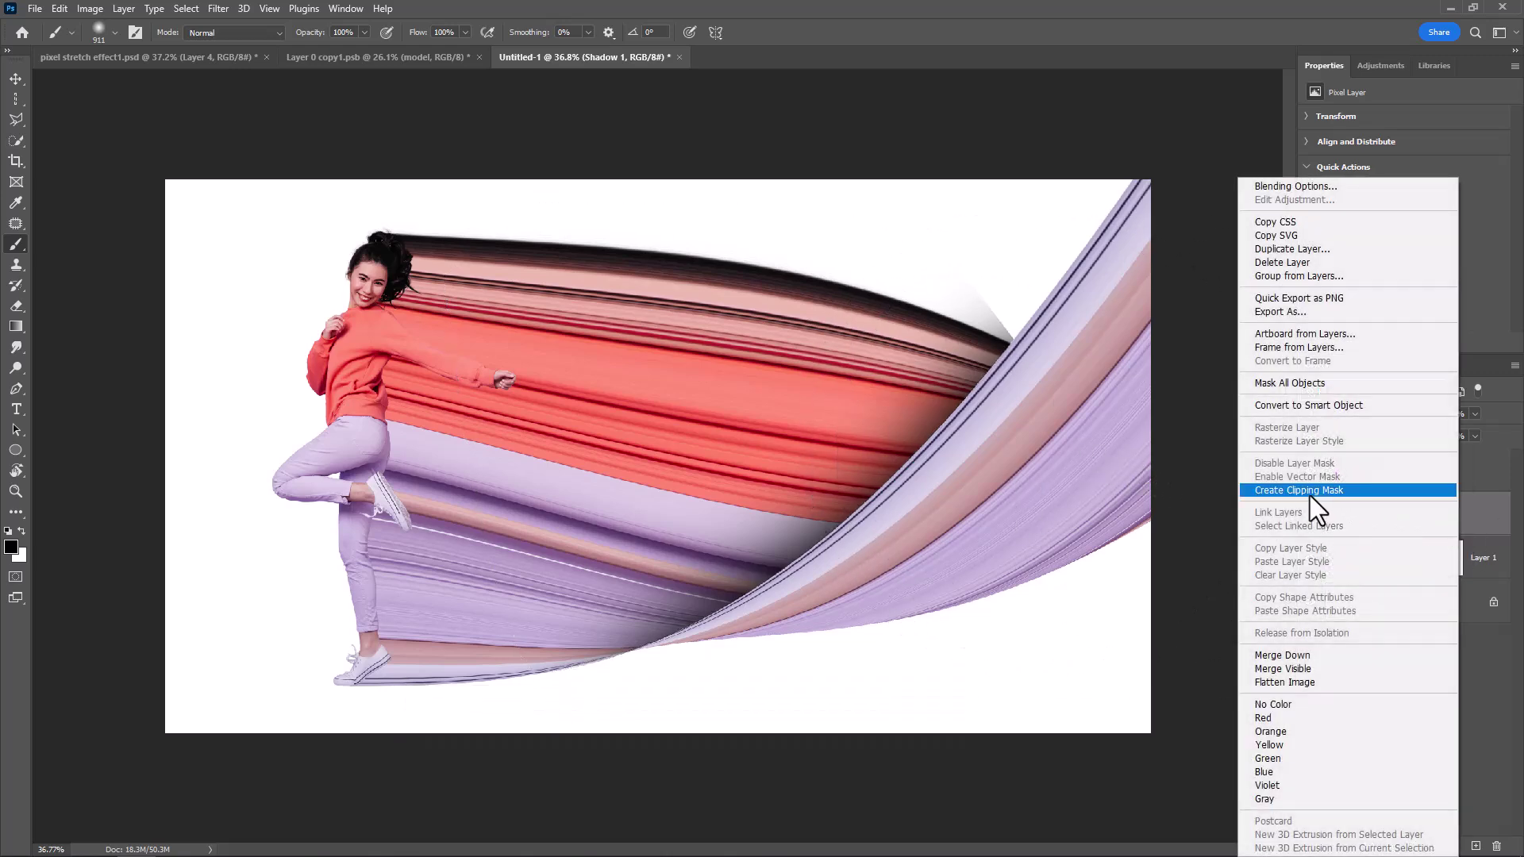
left_click(1310, 496)
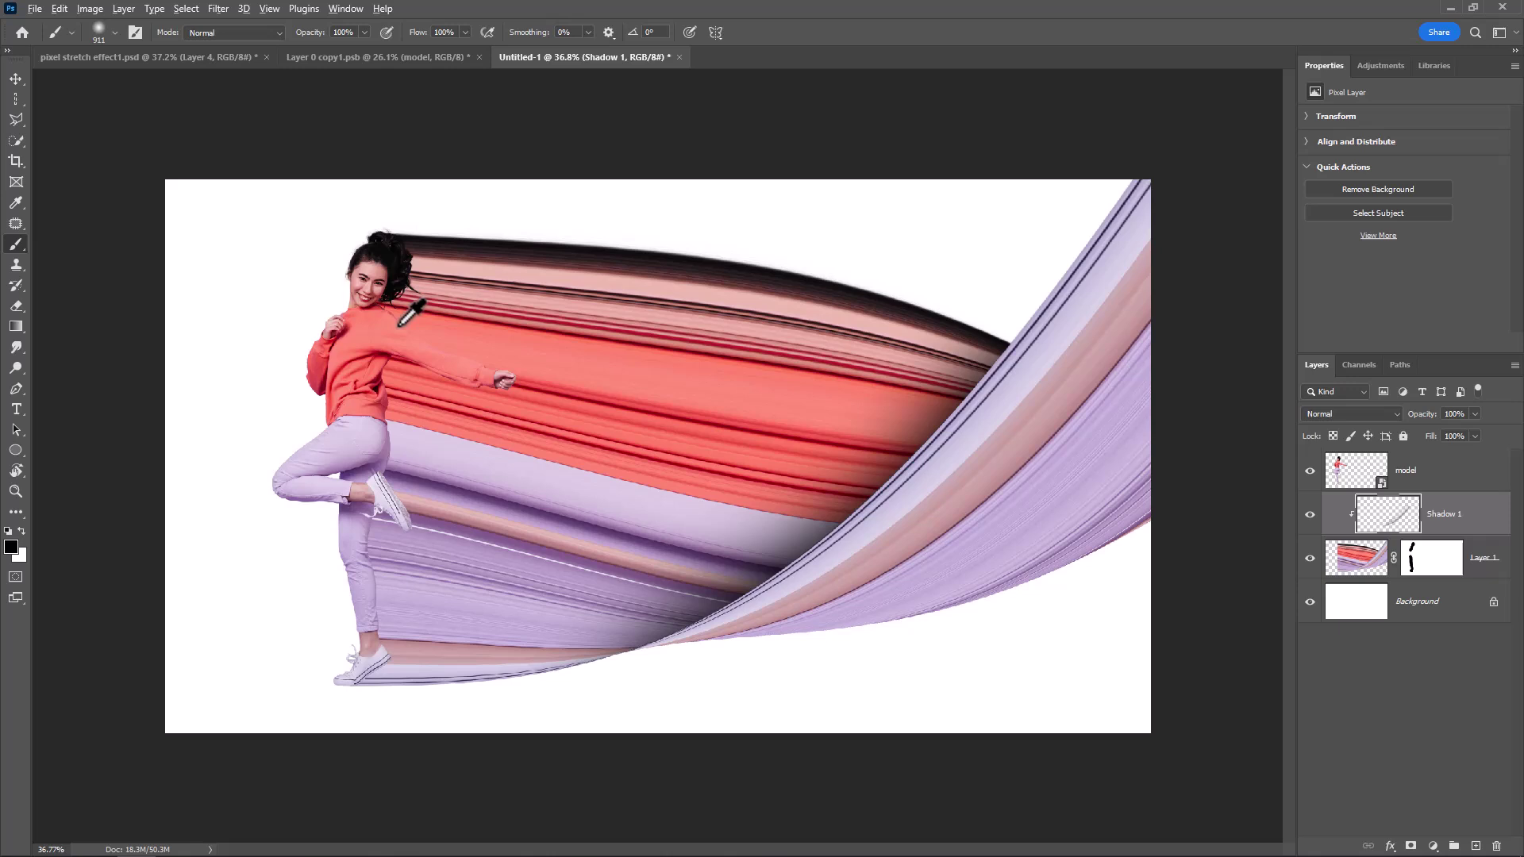
mouse_move(399, 325)
left_mouse_down()
mouse_move(312, 325)
mouse_move(360, 351)
mouse_move(335, 456)
mouse_move(343, 427)
mouse_move(331, 672)
mouse_move(307, 531)
mouse_move(475, 353)
left_mouse_up()
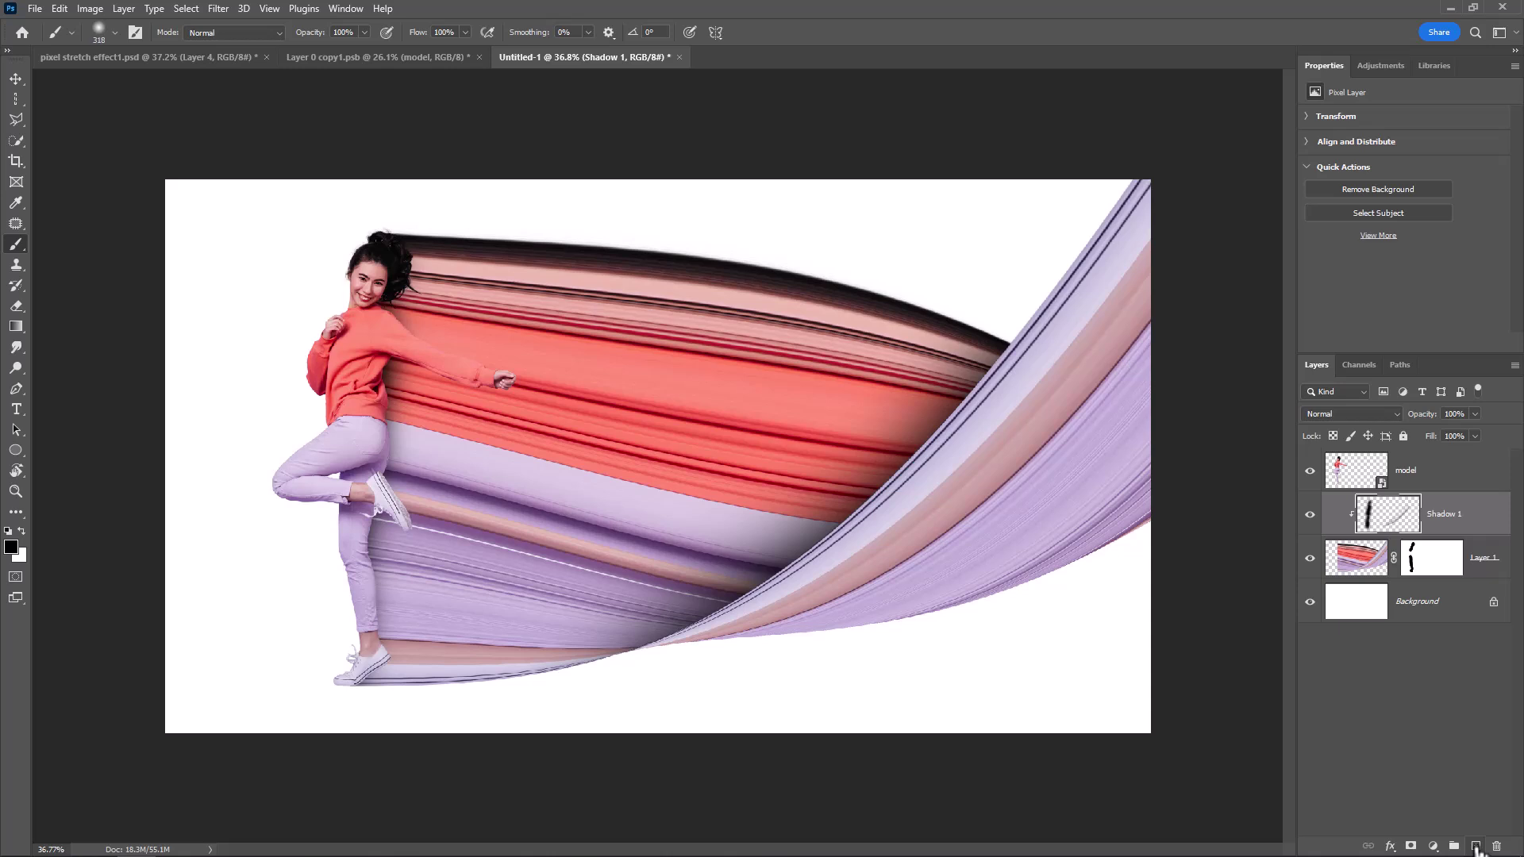
Step: Add a new layer clipped above Shadow 1 and name it Lights
left_click(1475, 846)
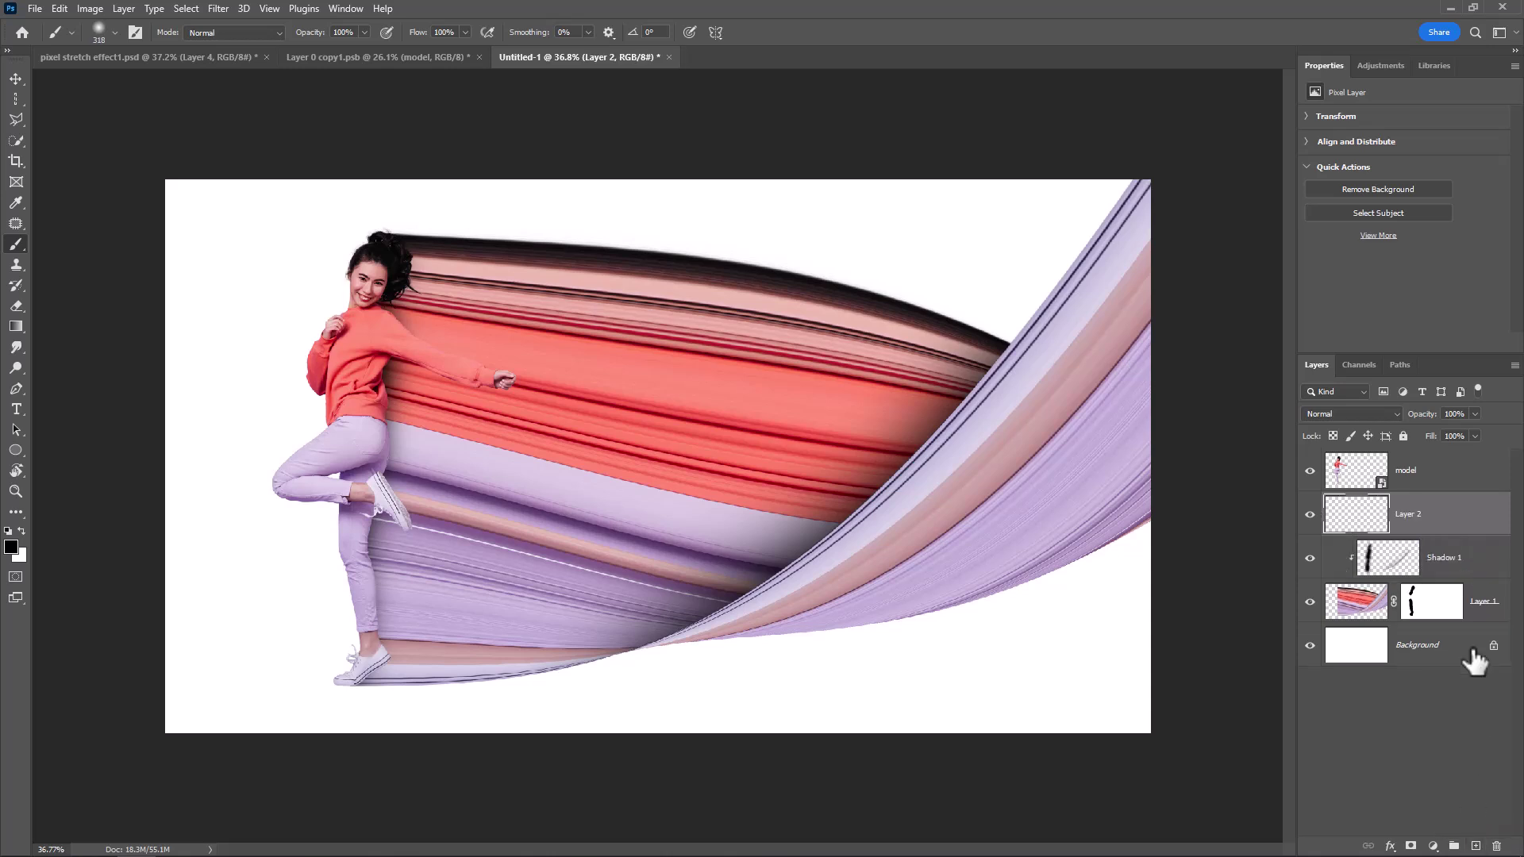
right_click(1451, 528)
left_click(1271, 490)
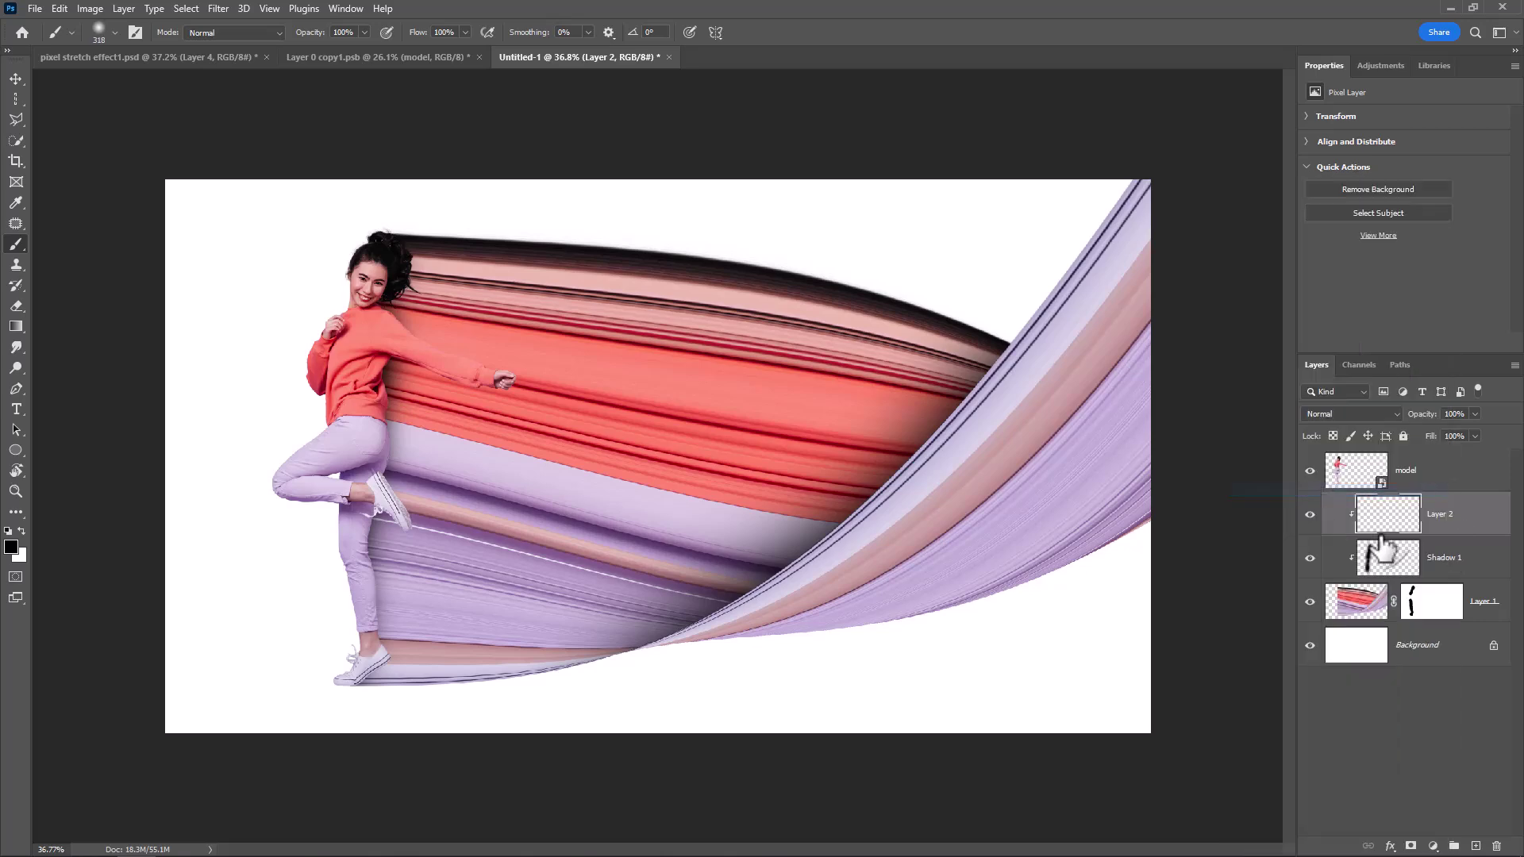
left_click(1440, 514)
type("Lights")
key("Return")
Step: Set the Lights layer's blend mode to Color Dodge
left_click(1342, 414)
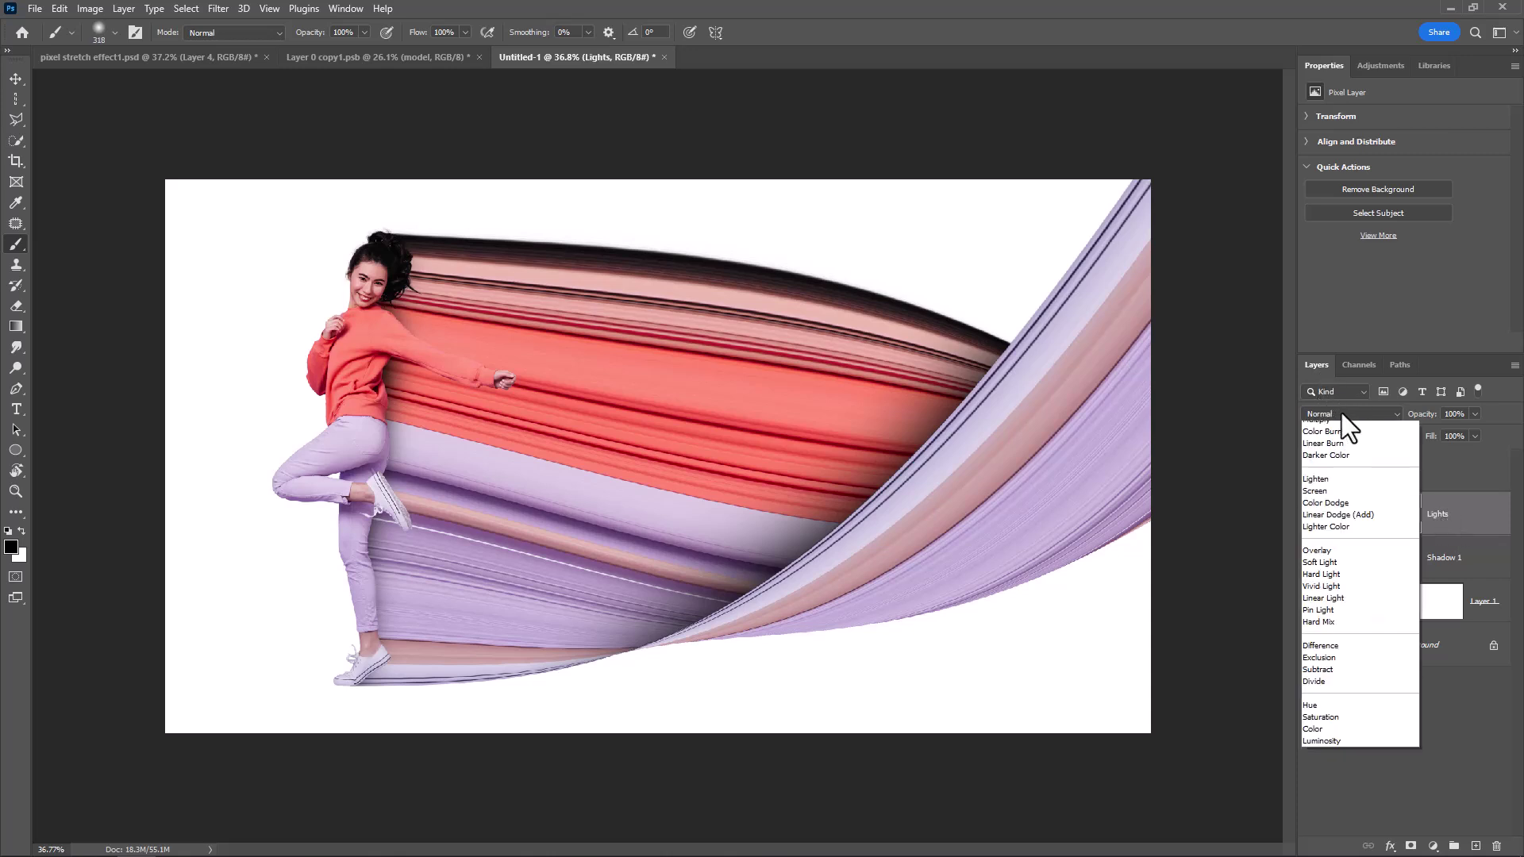
left_click(1332, 556)
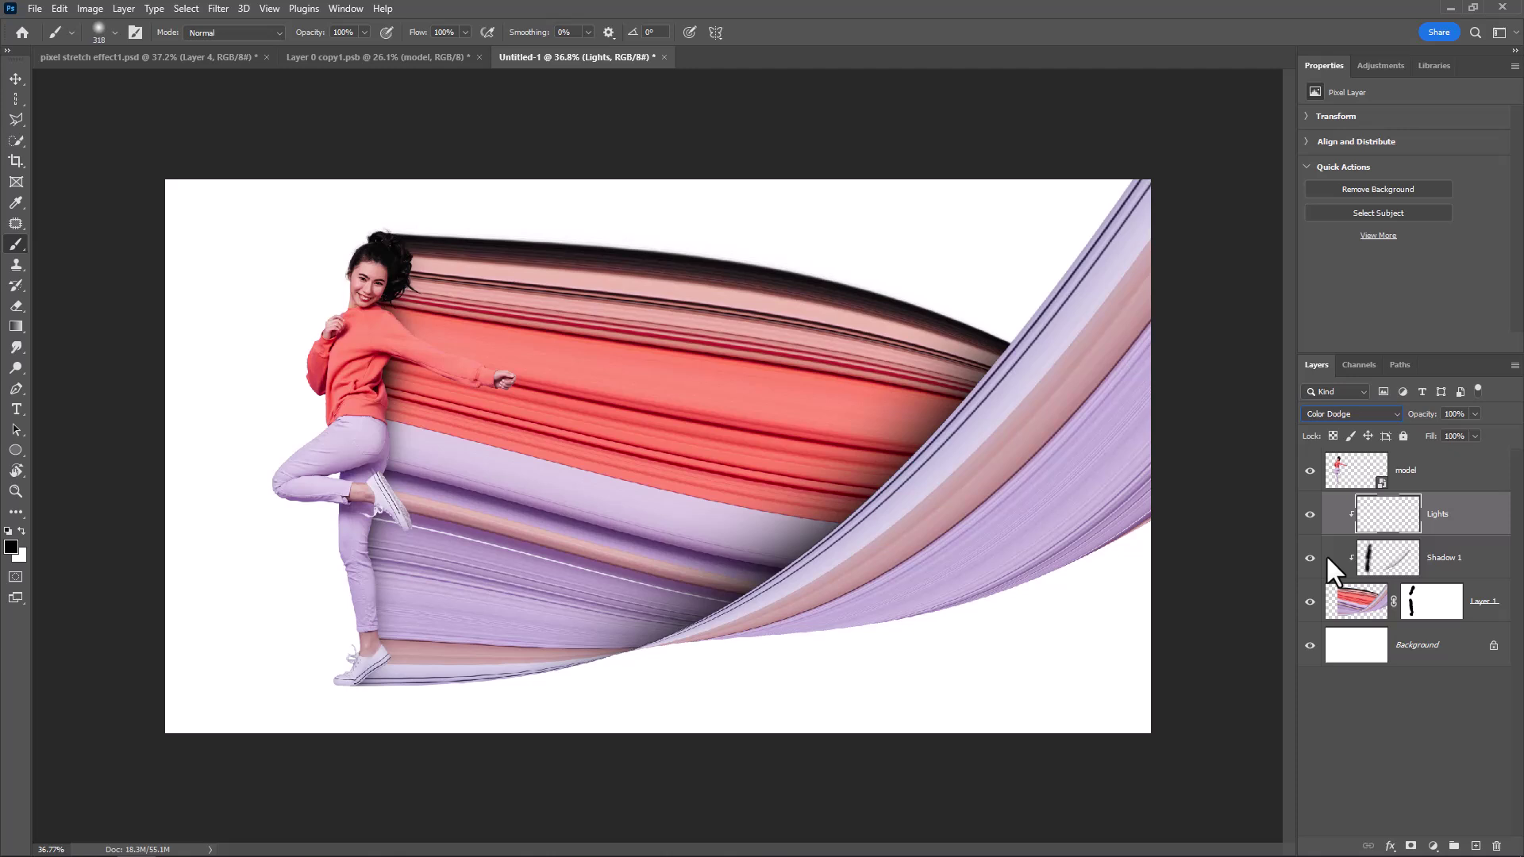
right_click(521, 371)
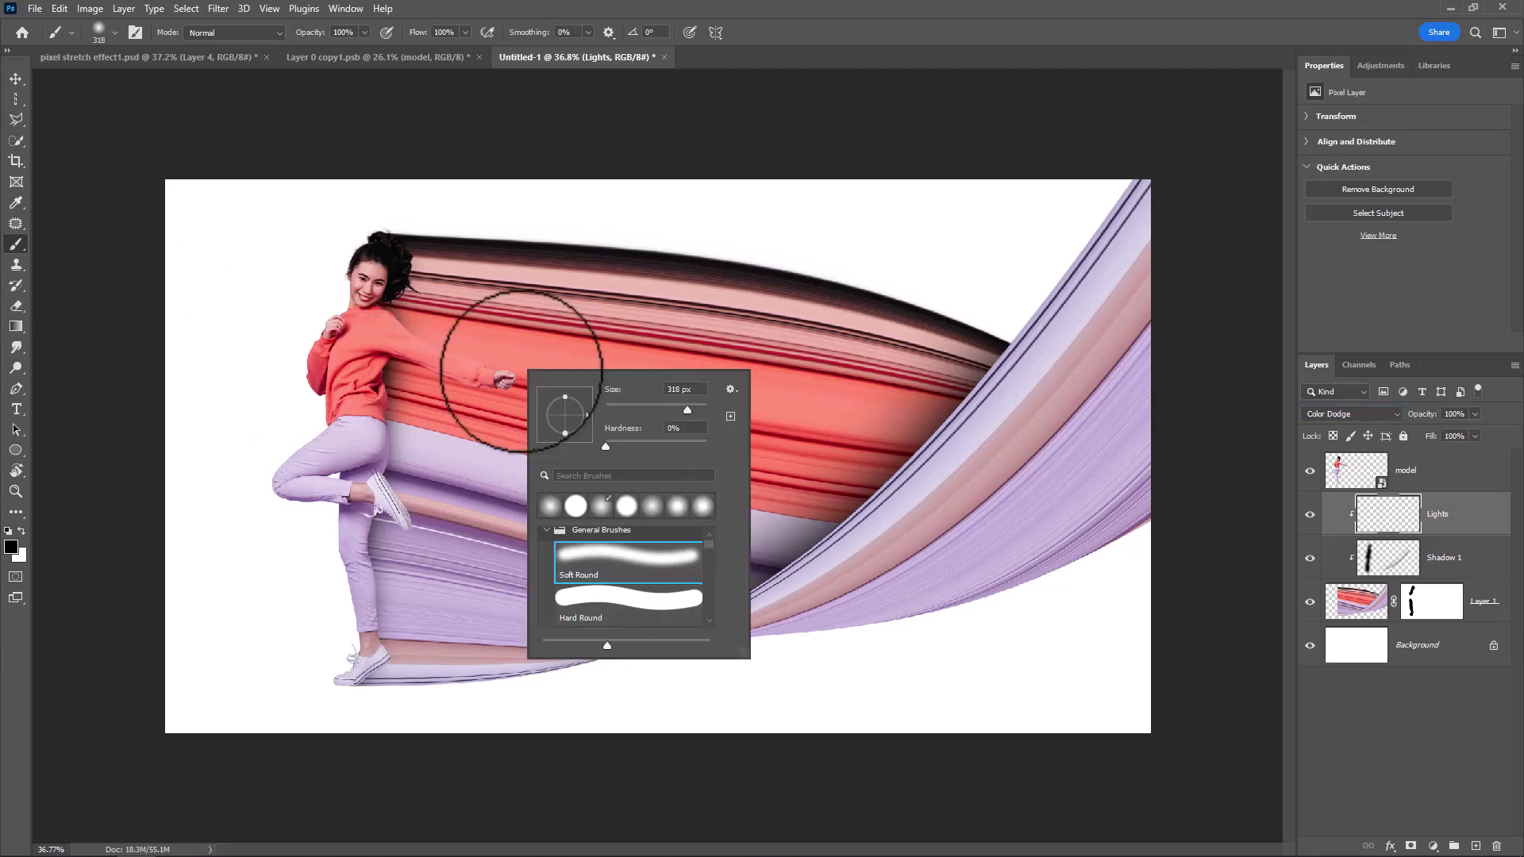
key("Return")
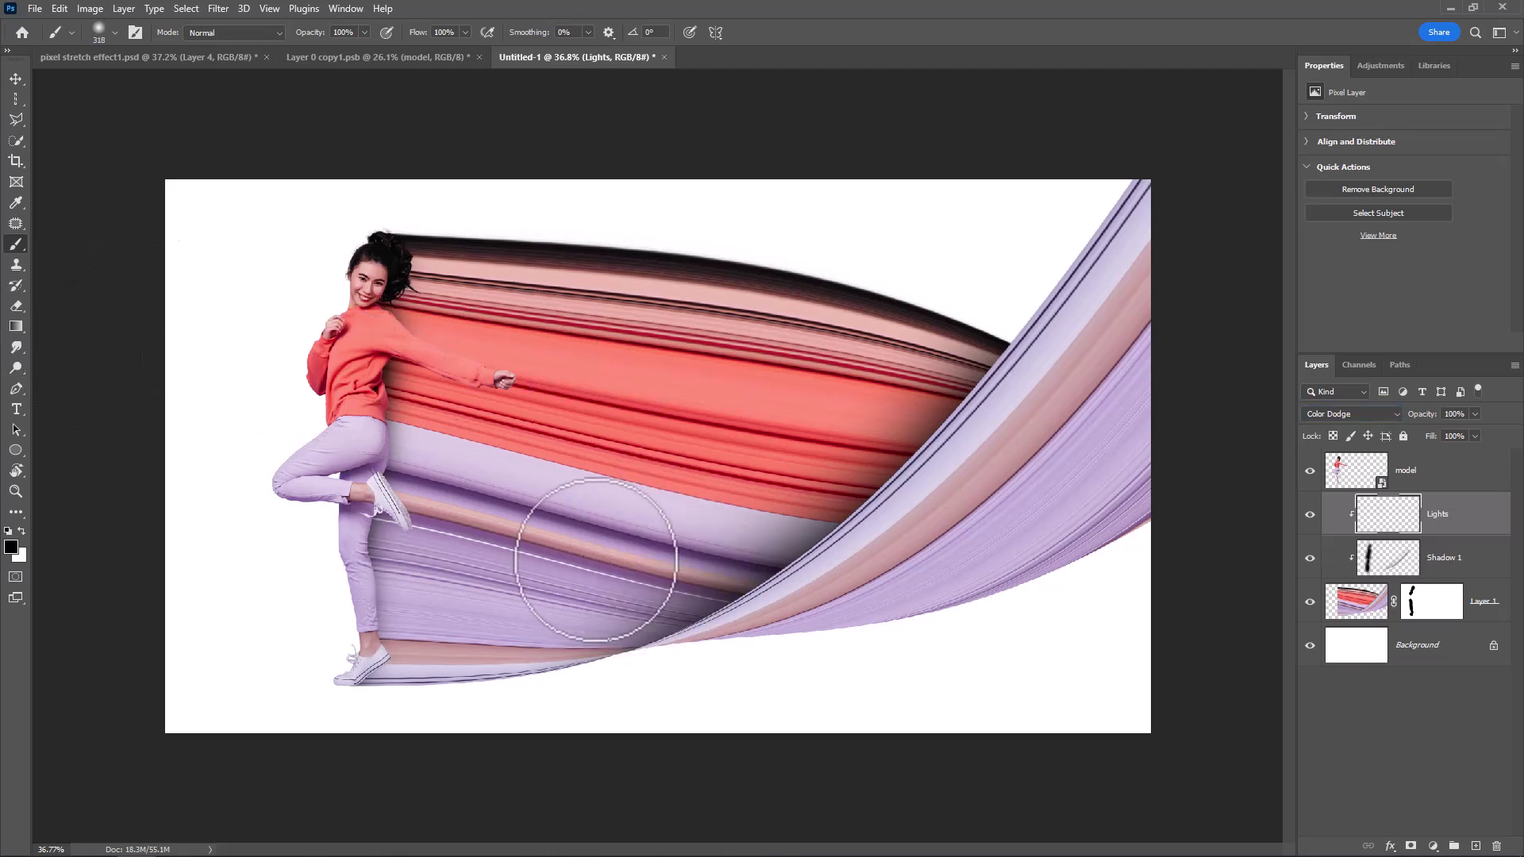
Step: Sample a light purple and paint vertical glows over the lilac and salmon bands, then dim the layer
left_click(12, 548)
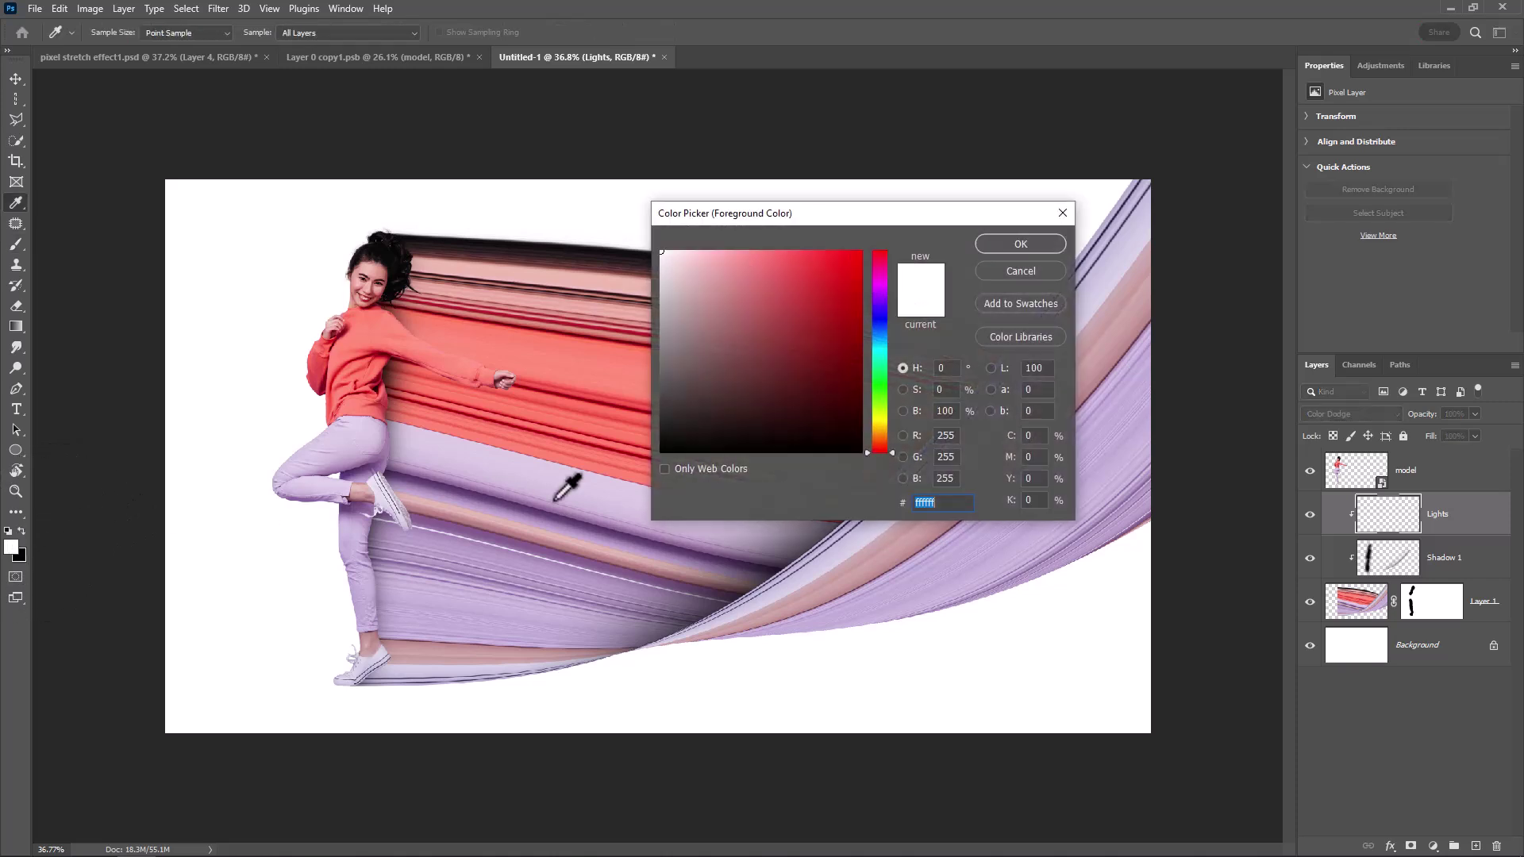
left_click(601, 483)
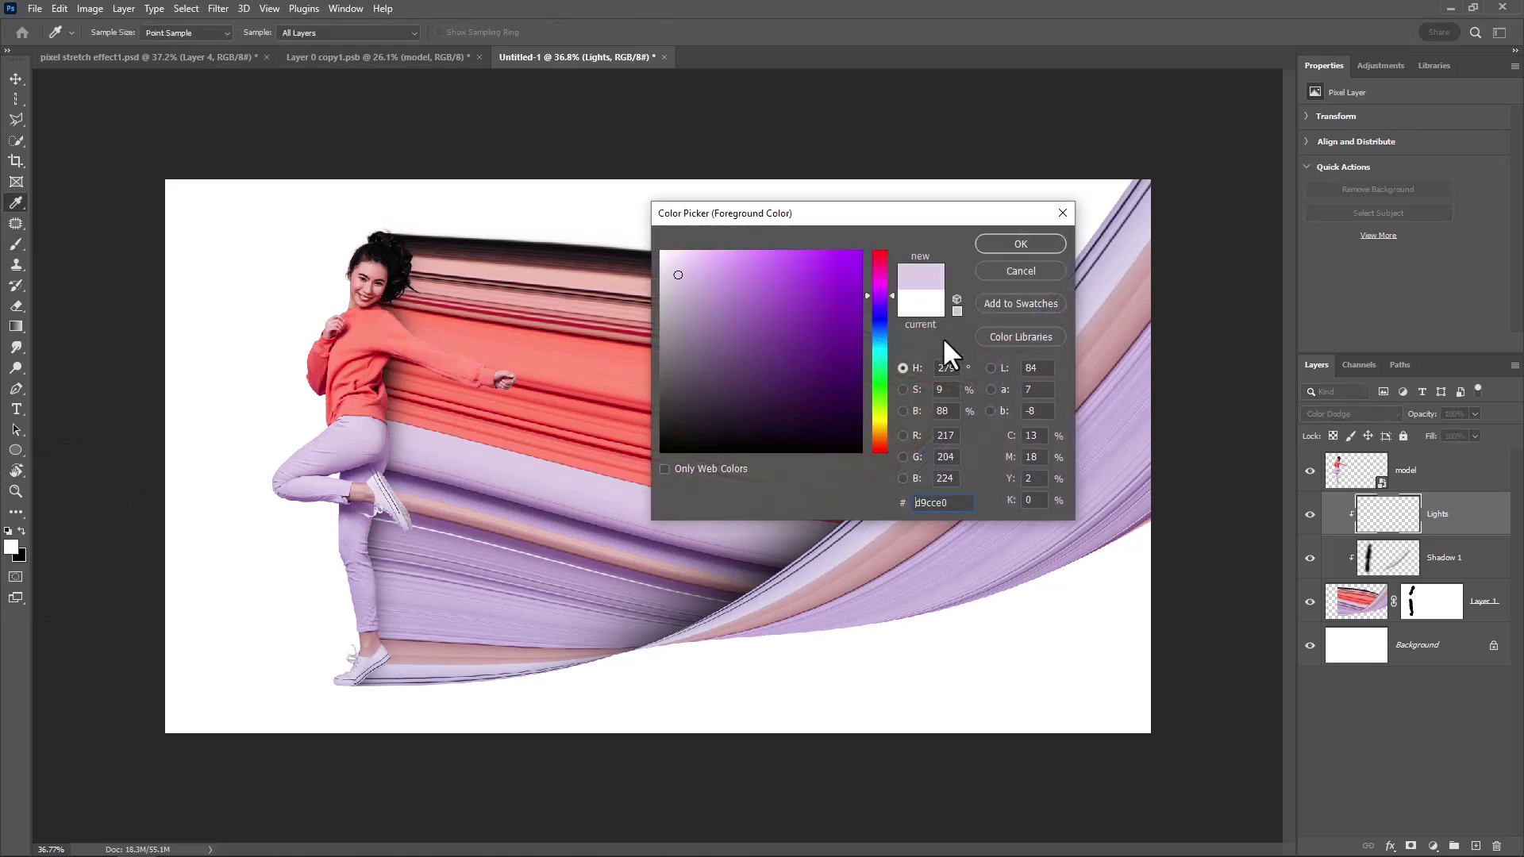
left_click(1003, 242)
key("b")
left_click(536, 612)
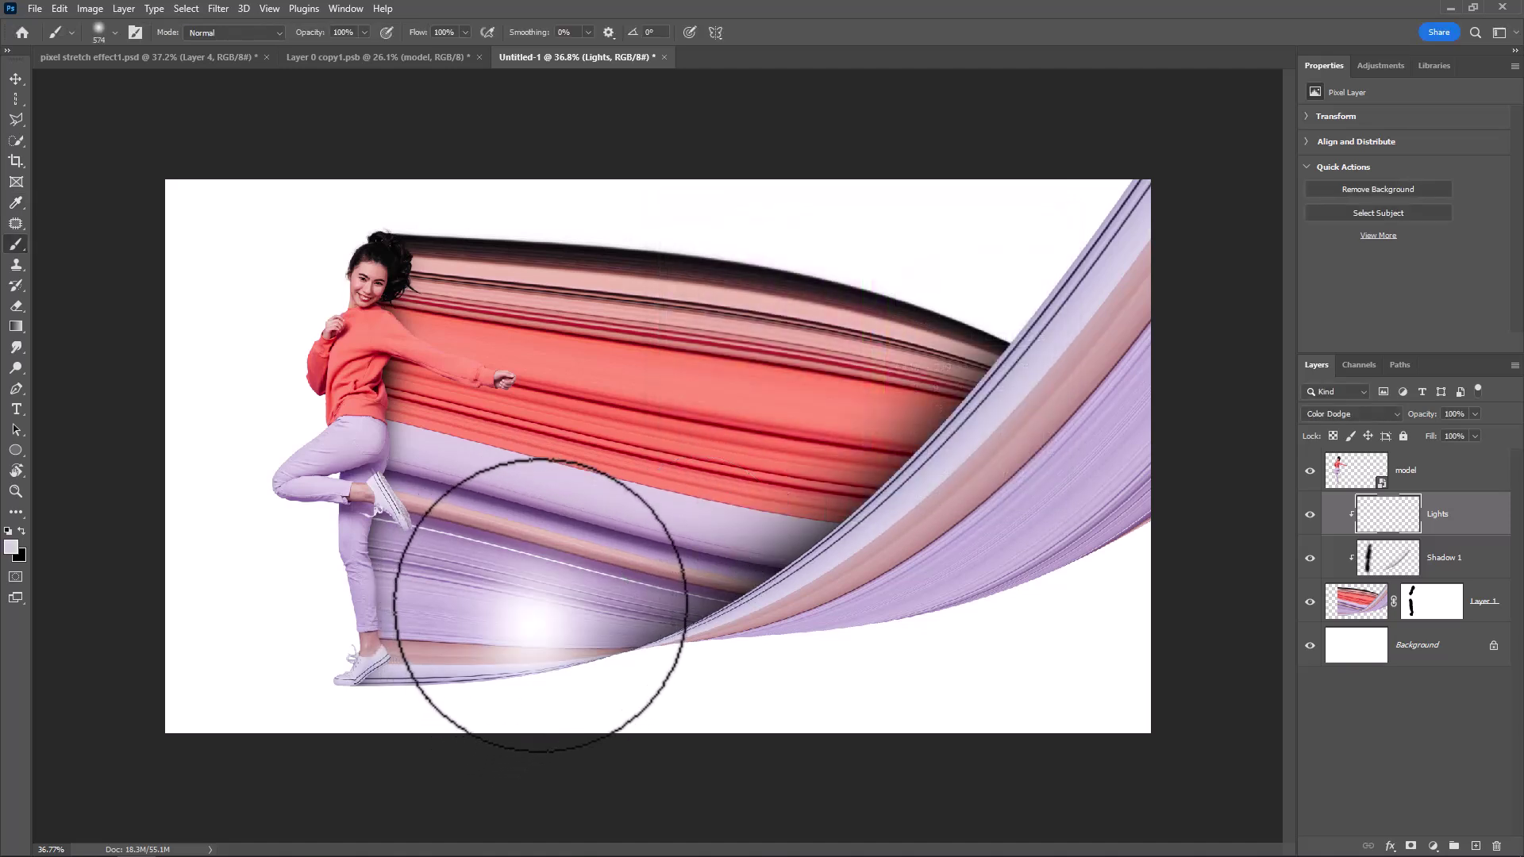
left_click_drag(539, 605, 563, 497)
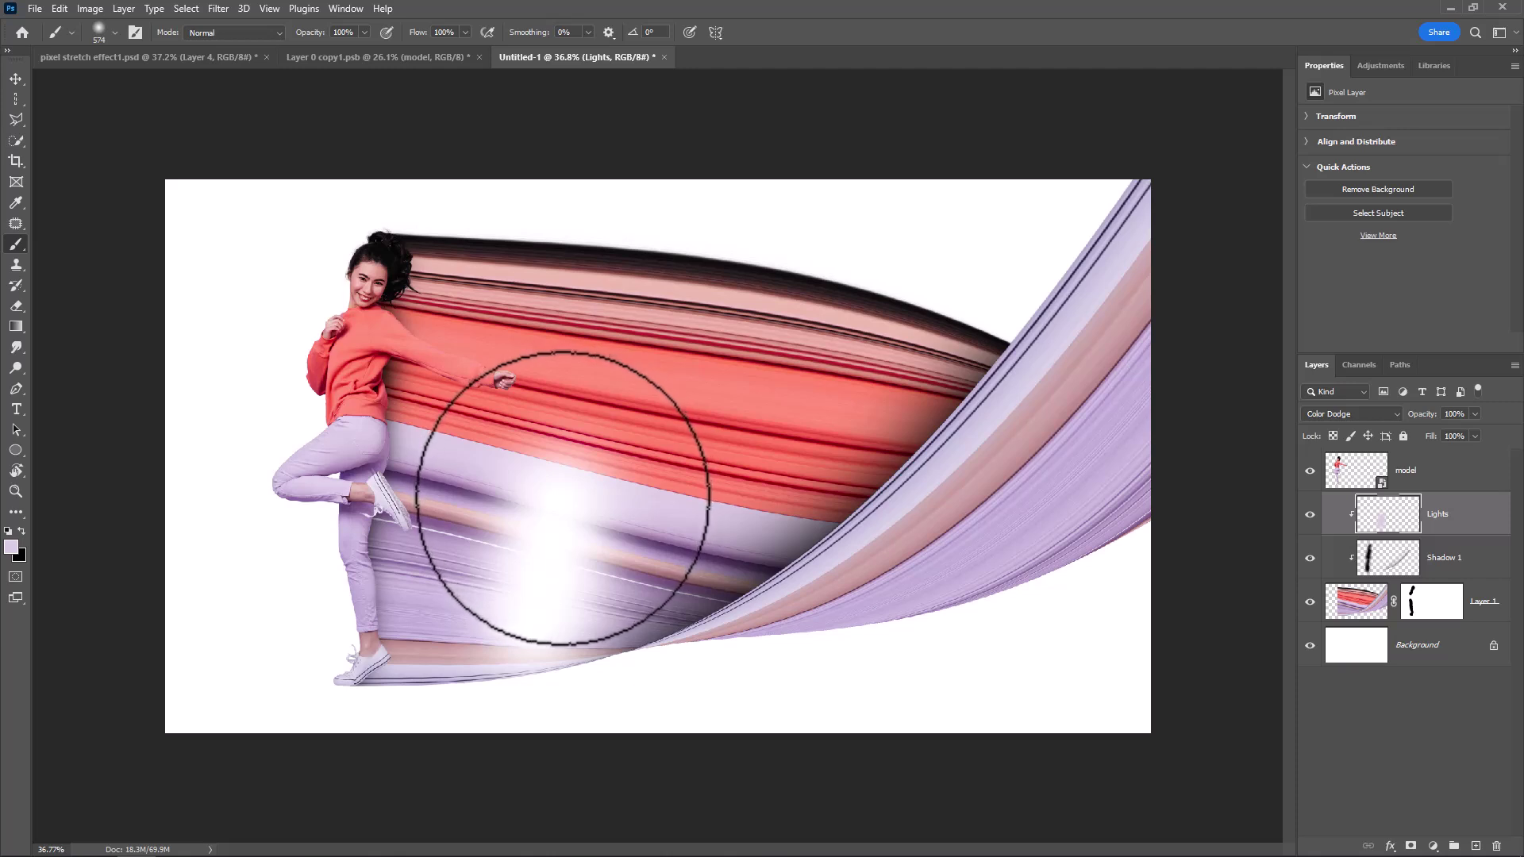
left_click(591, 419)
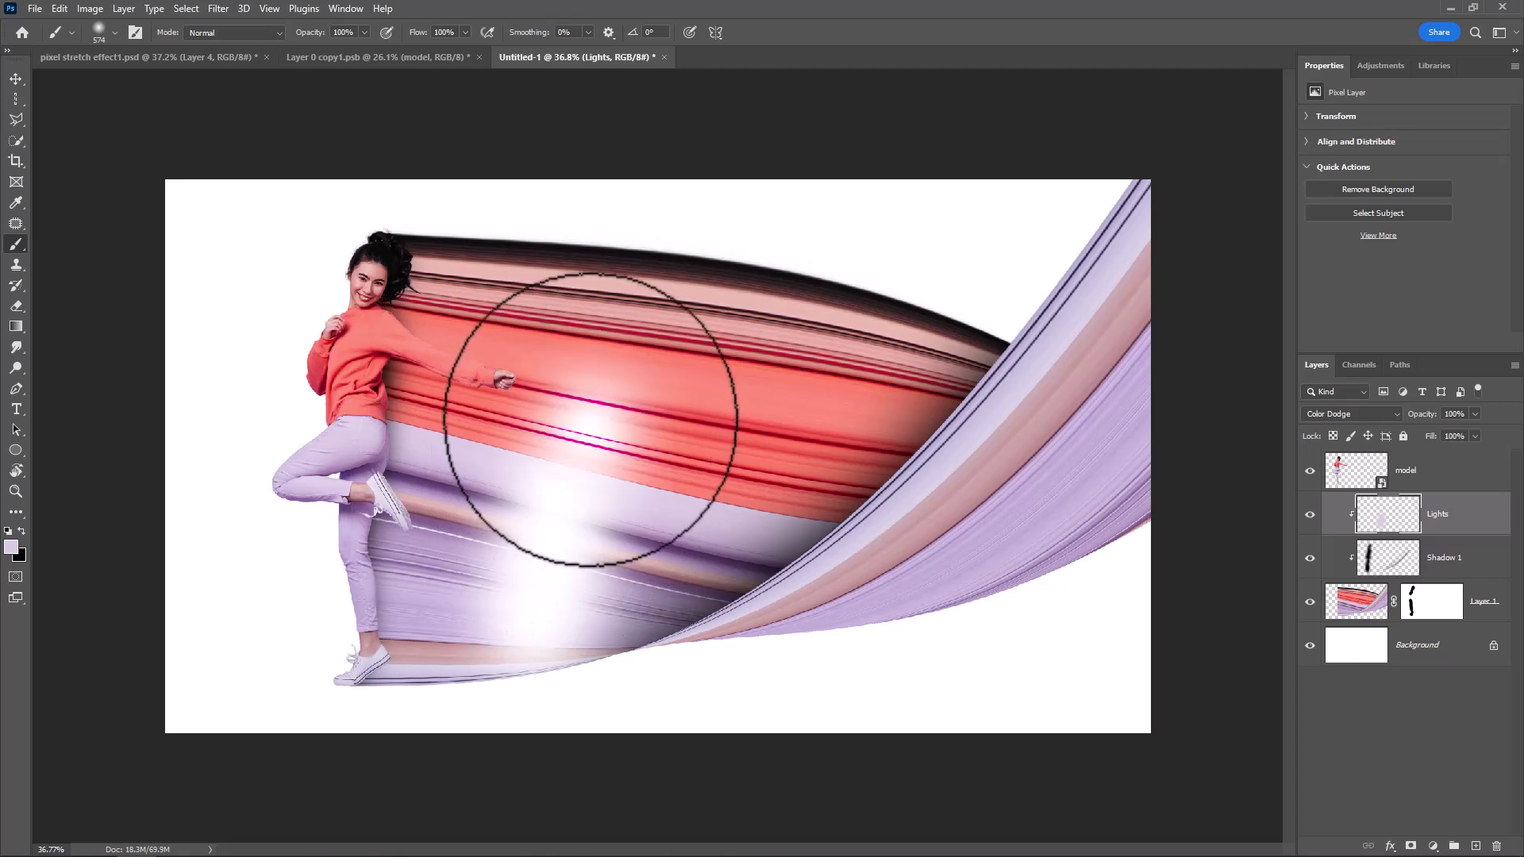
left_click_drag(591, 419, 596, 255)
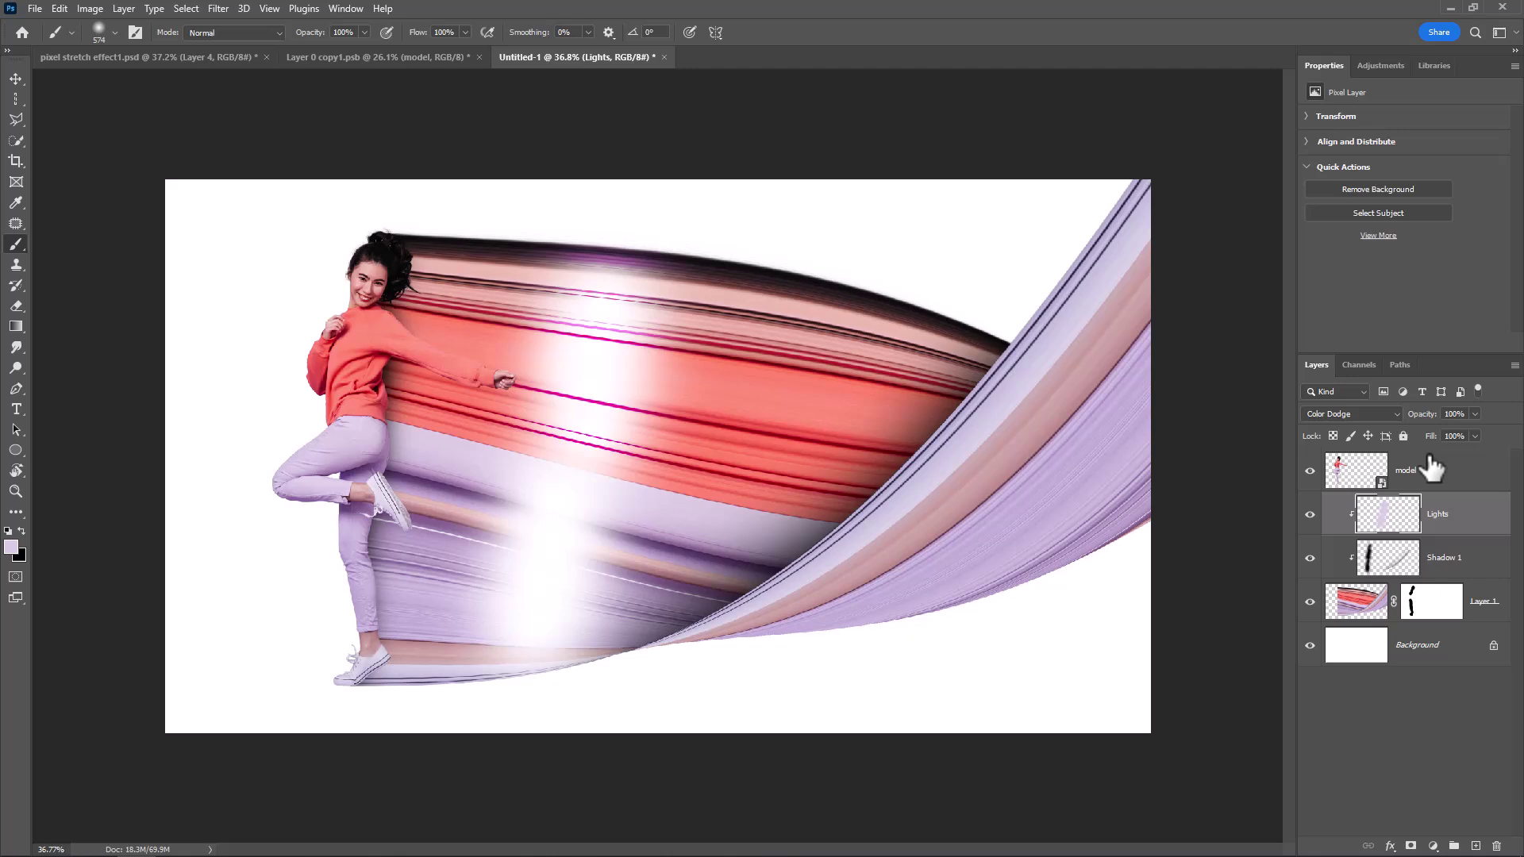
left_click_drag(1425, 415, 1381, 432)
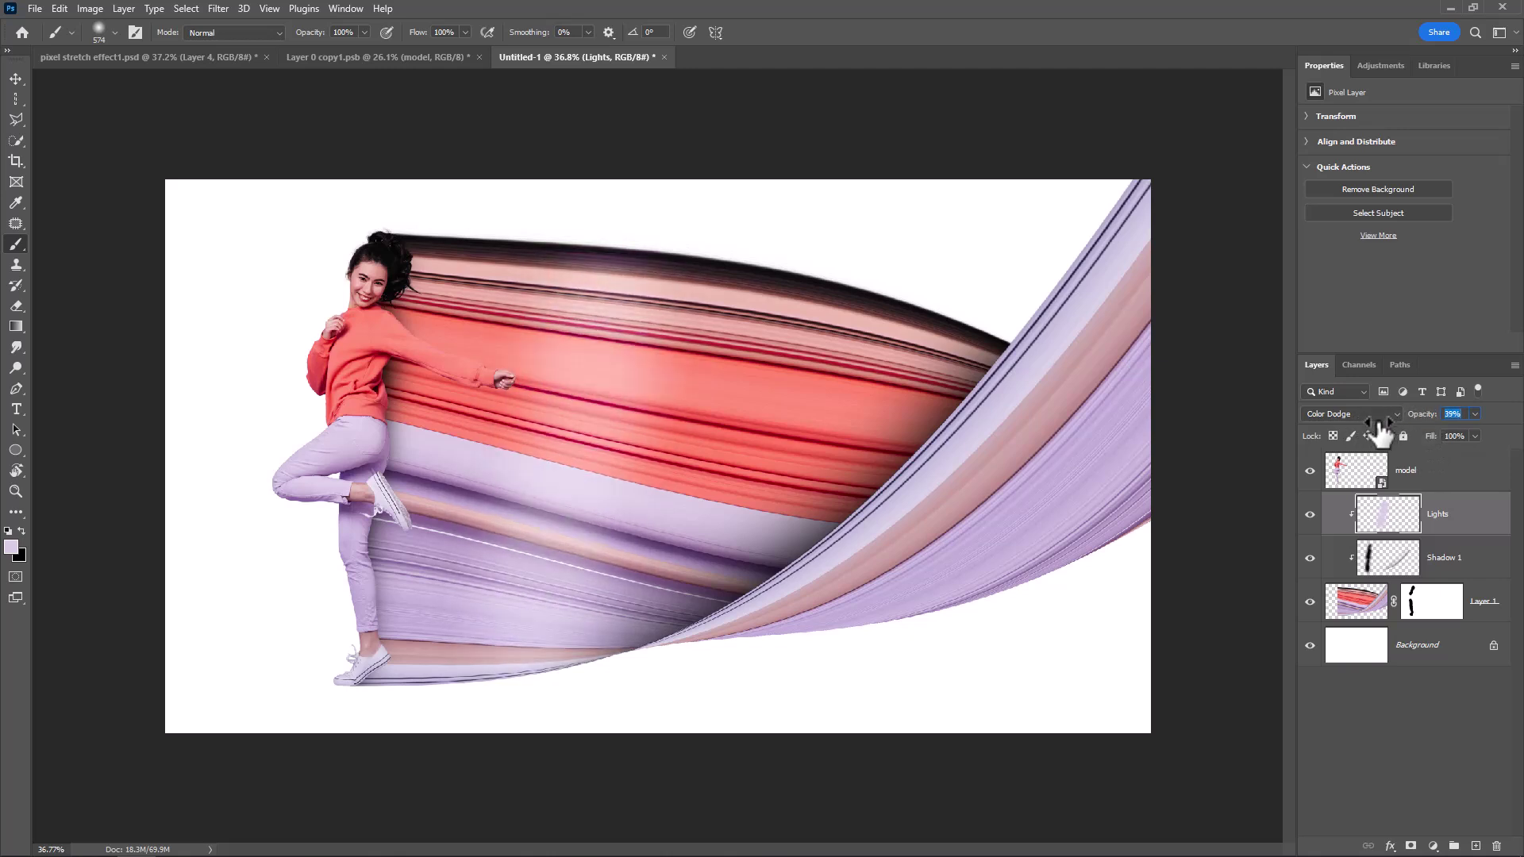
Step: Paint a salmon glow down the middle and a lilac highlight on the right curve at 38% opacity
left_click(703, 393, "alt")
left_click_drag(616, 231, 524, 676)
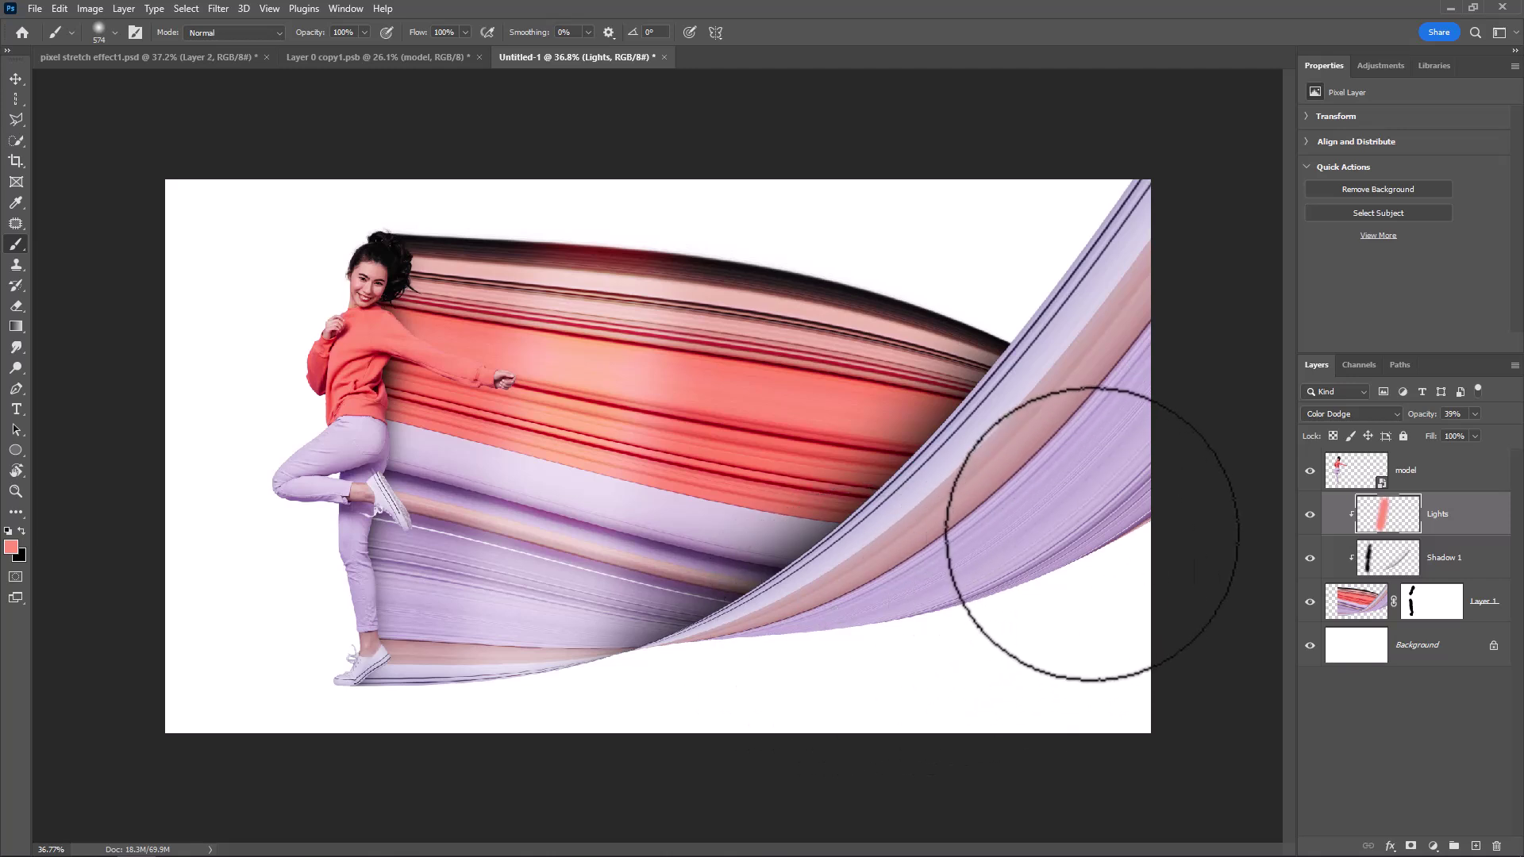
left_click(1077, 498, "alt")
mouse_move(1072, 342)
left_mouse_down()
mouse_move(1102, 466)
mouse_move(1068, 555)
left_mouse_up()
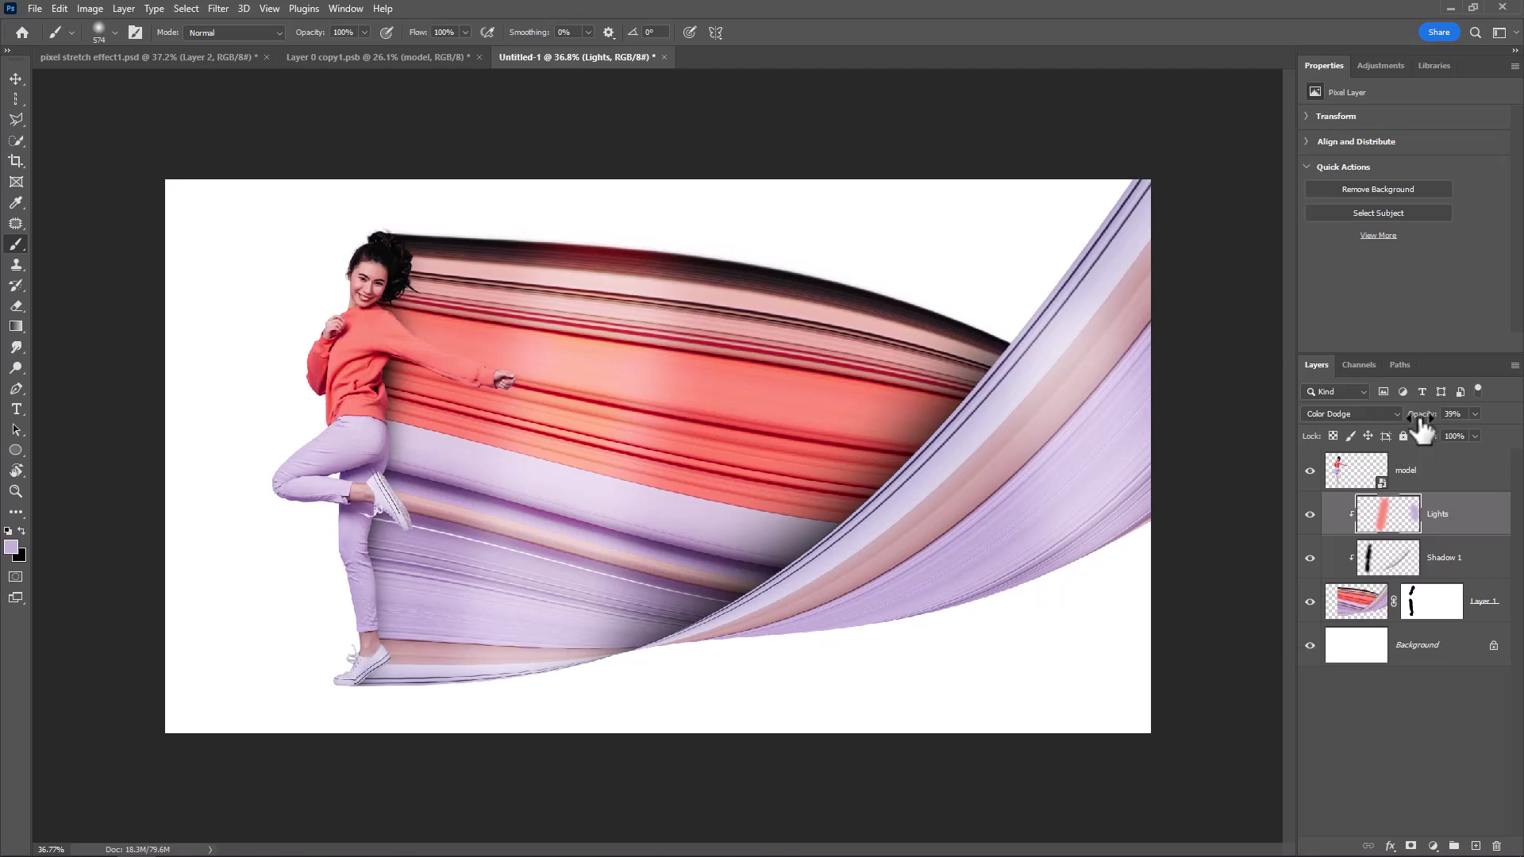
left_click_drag(1421, 429, 1425, 429)
left_click(595, 321)
key("bracketright")
key("bracketright")
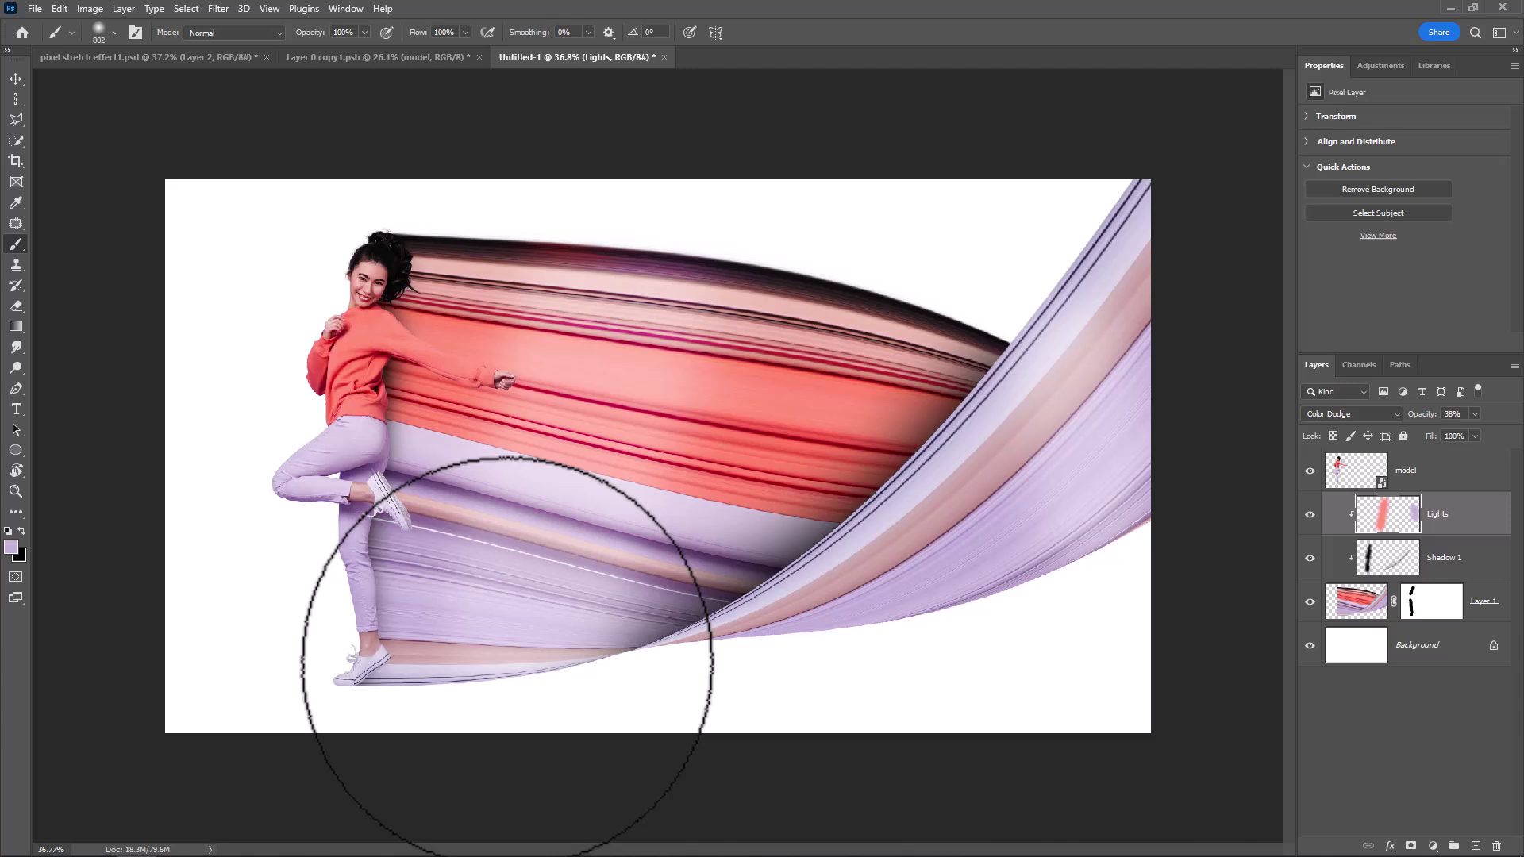
Step: Add a new layer above the Background and name it 'shadow 2'
left_click(1417, 645)
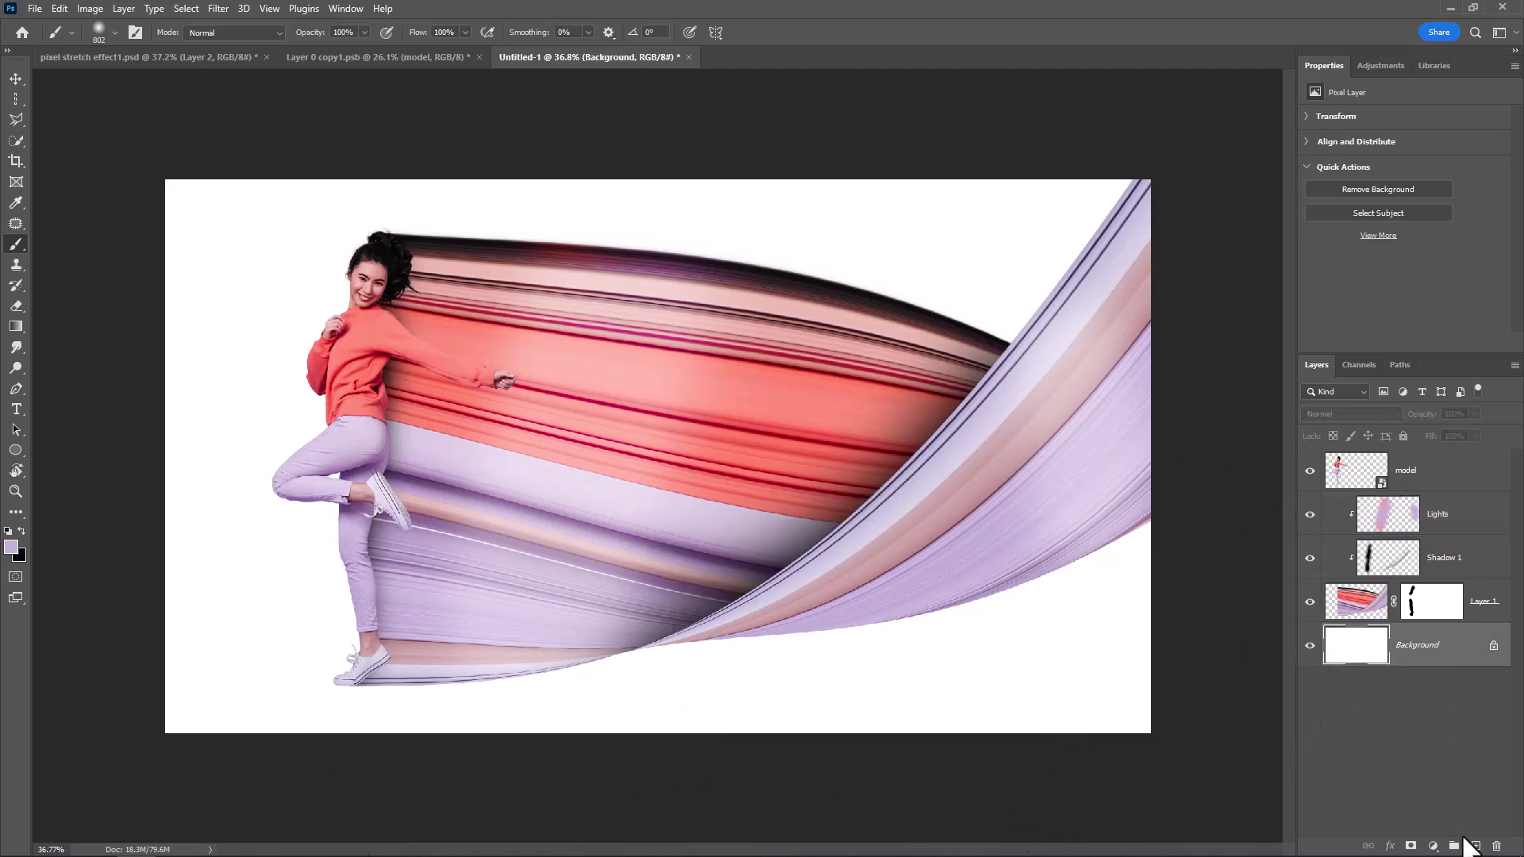
left_click(1470, 845)
double_click(1411, 645)
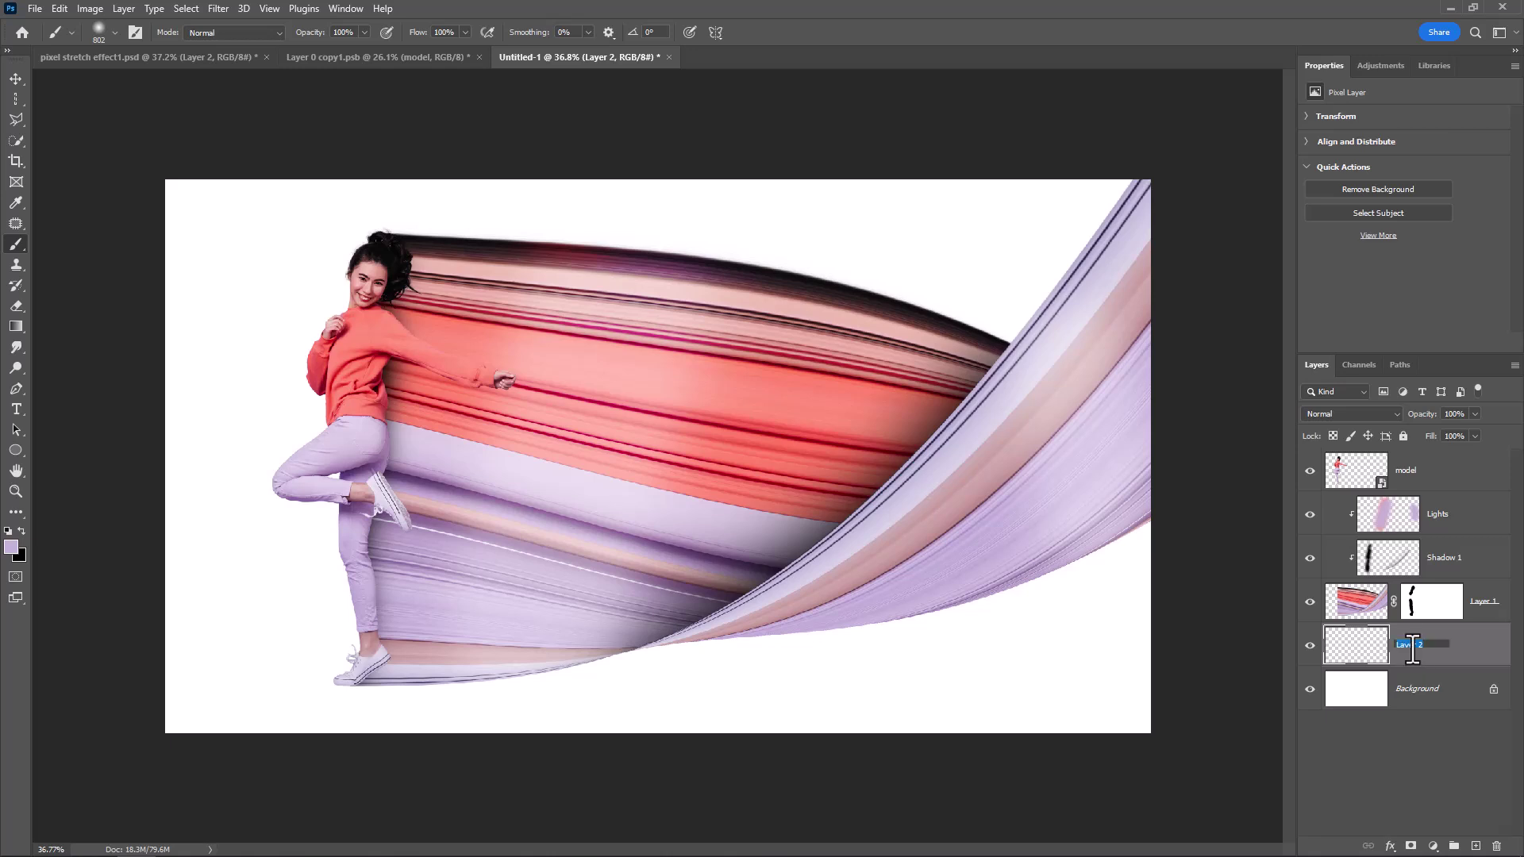
type("shadow 2")
key("Return")
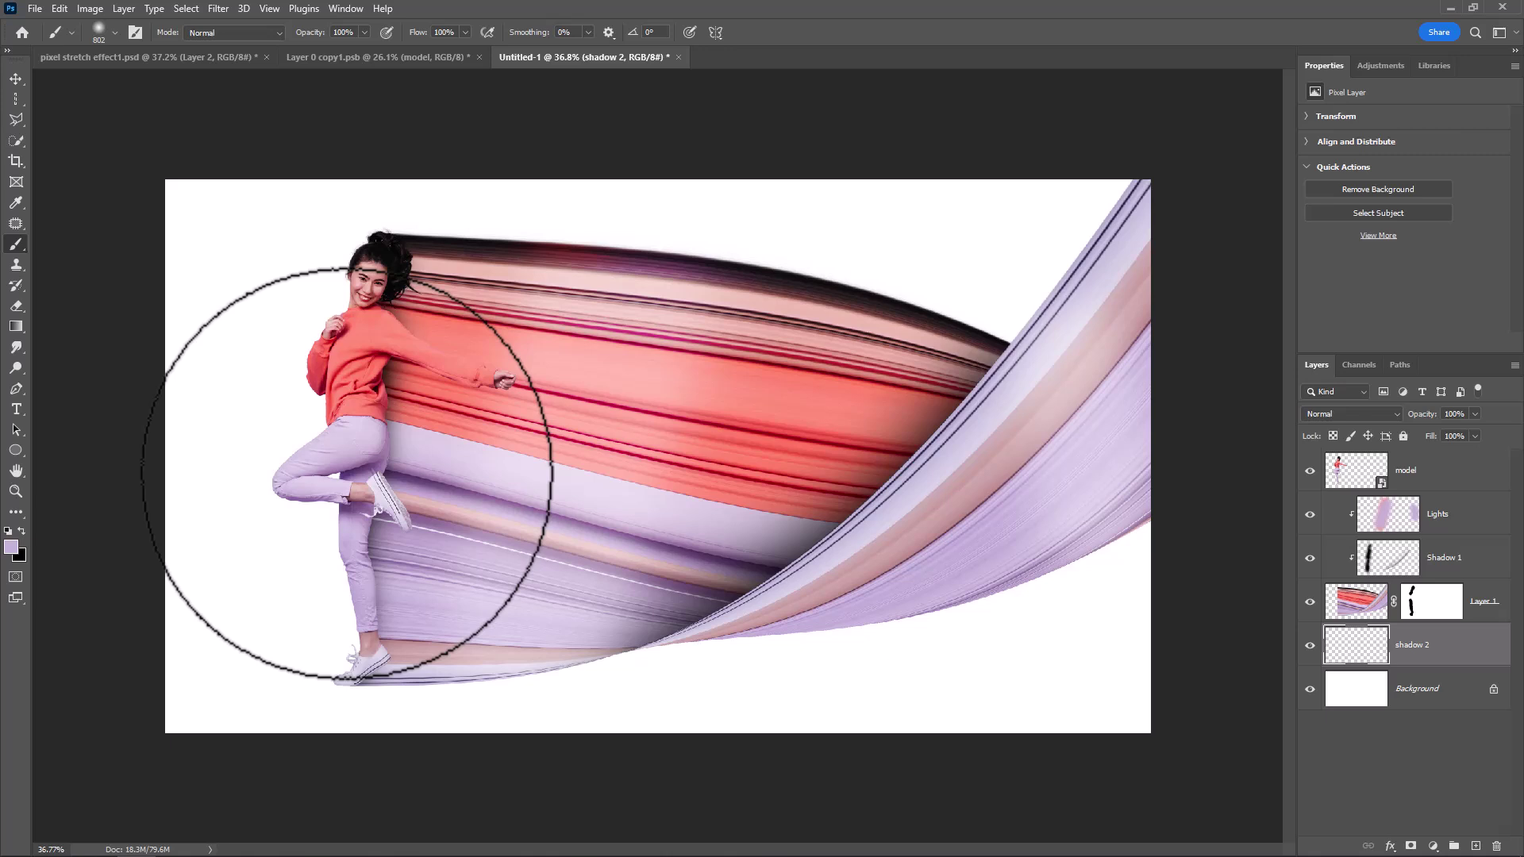
Step: Switch to black and flatten and enlarge the soft brush tip for the ground shadow
left_click(21, 530)
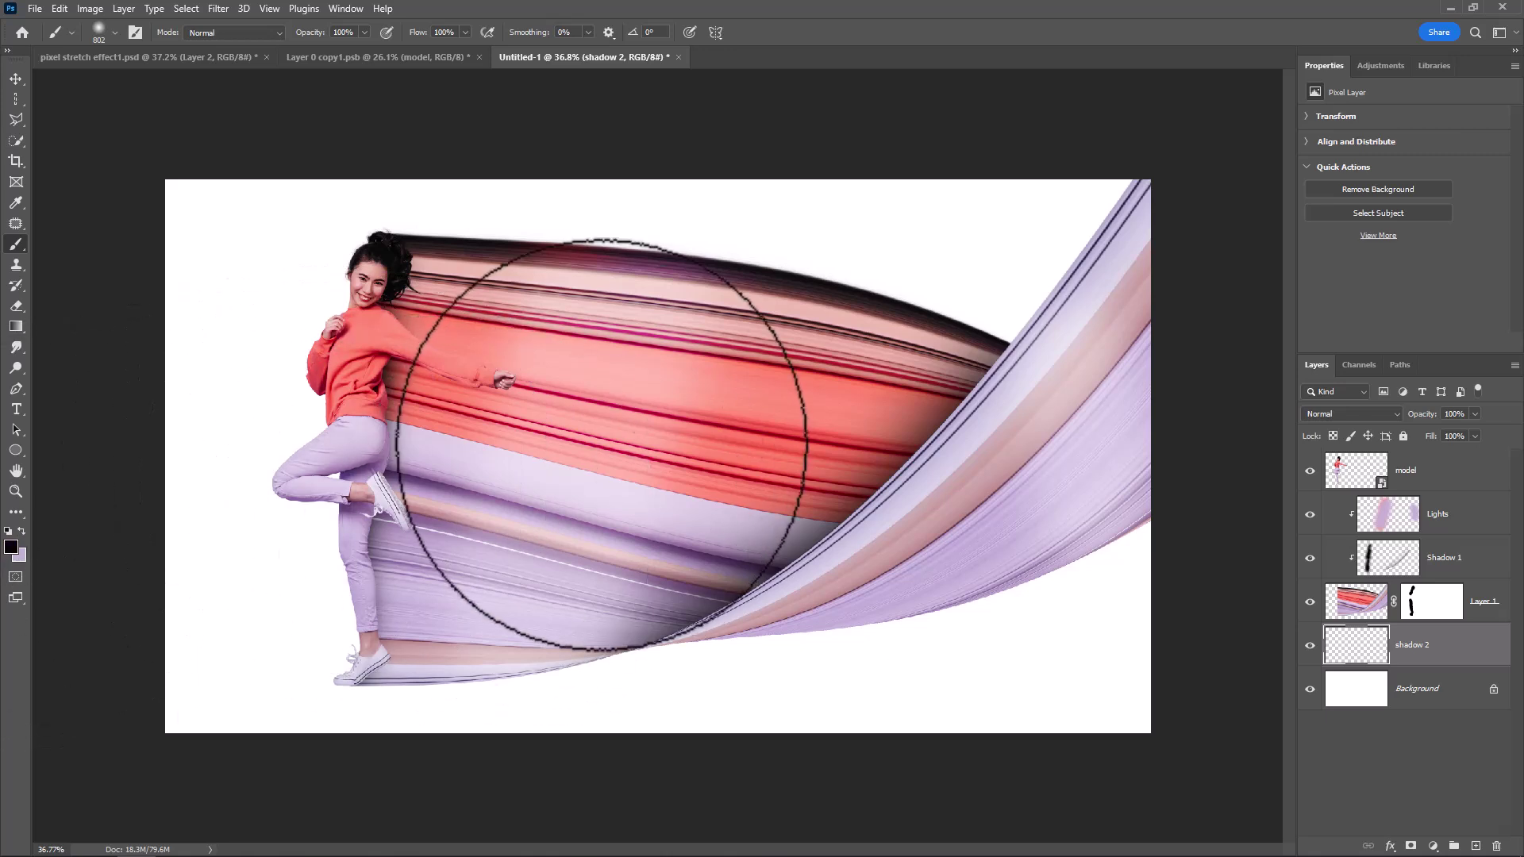
right_click(607, 441)
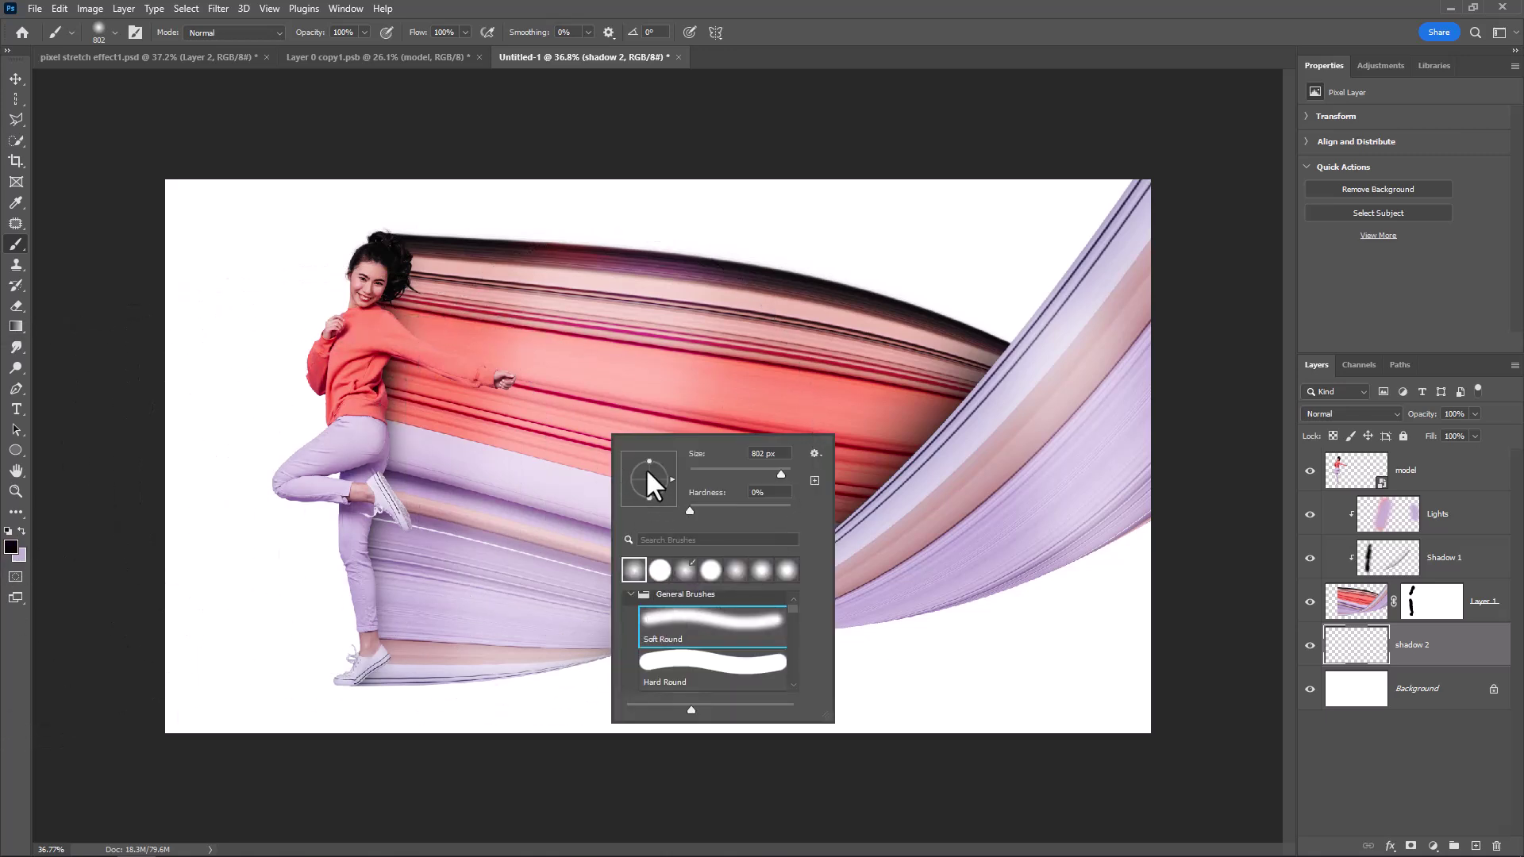
left_click_drag(647, 462, 657, 474)
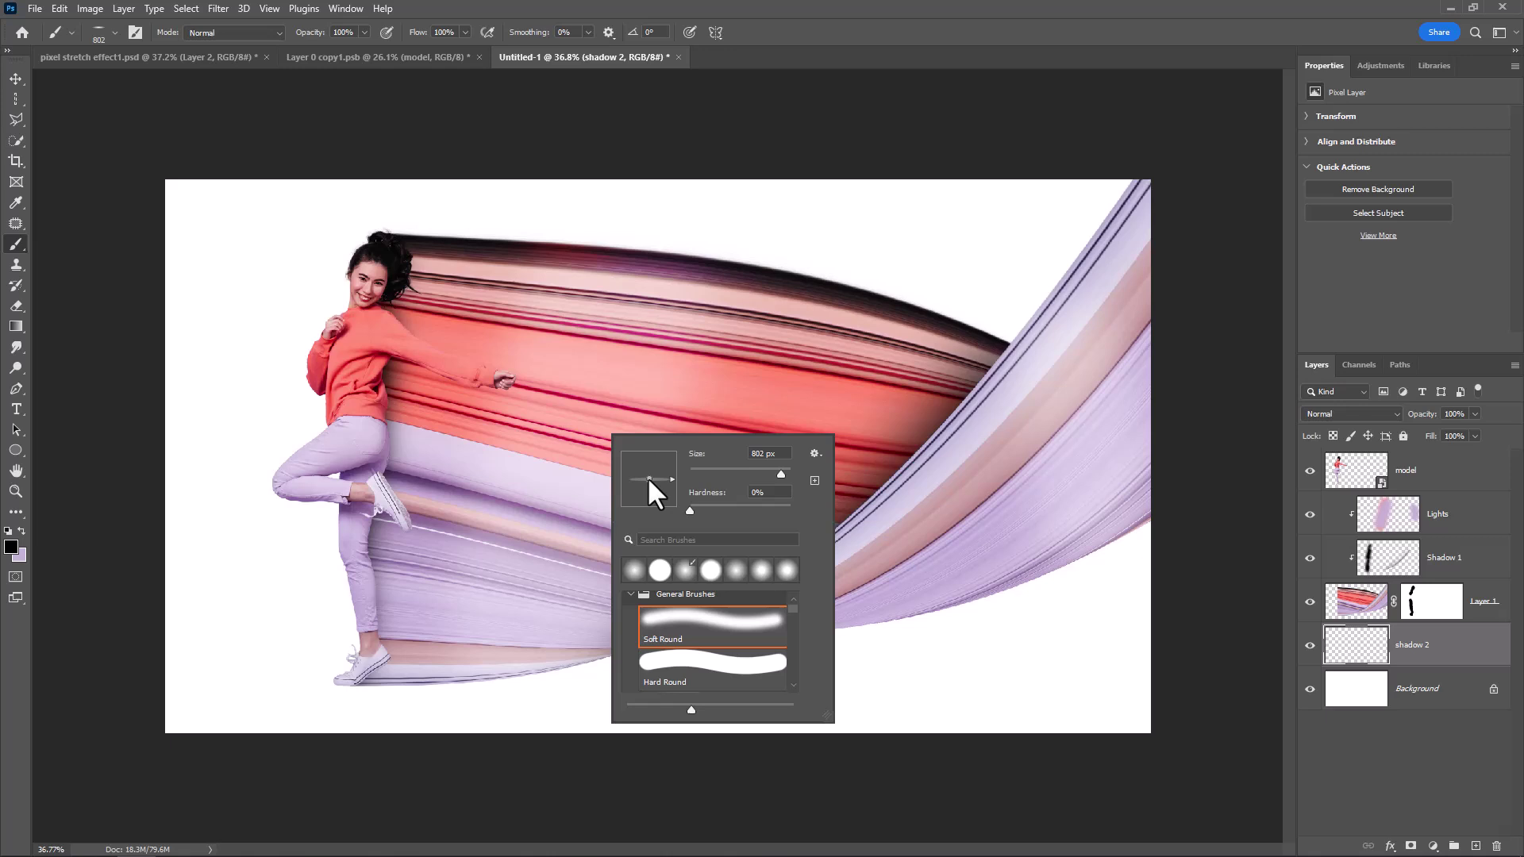
left_click(775, 30)
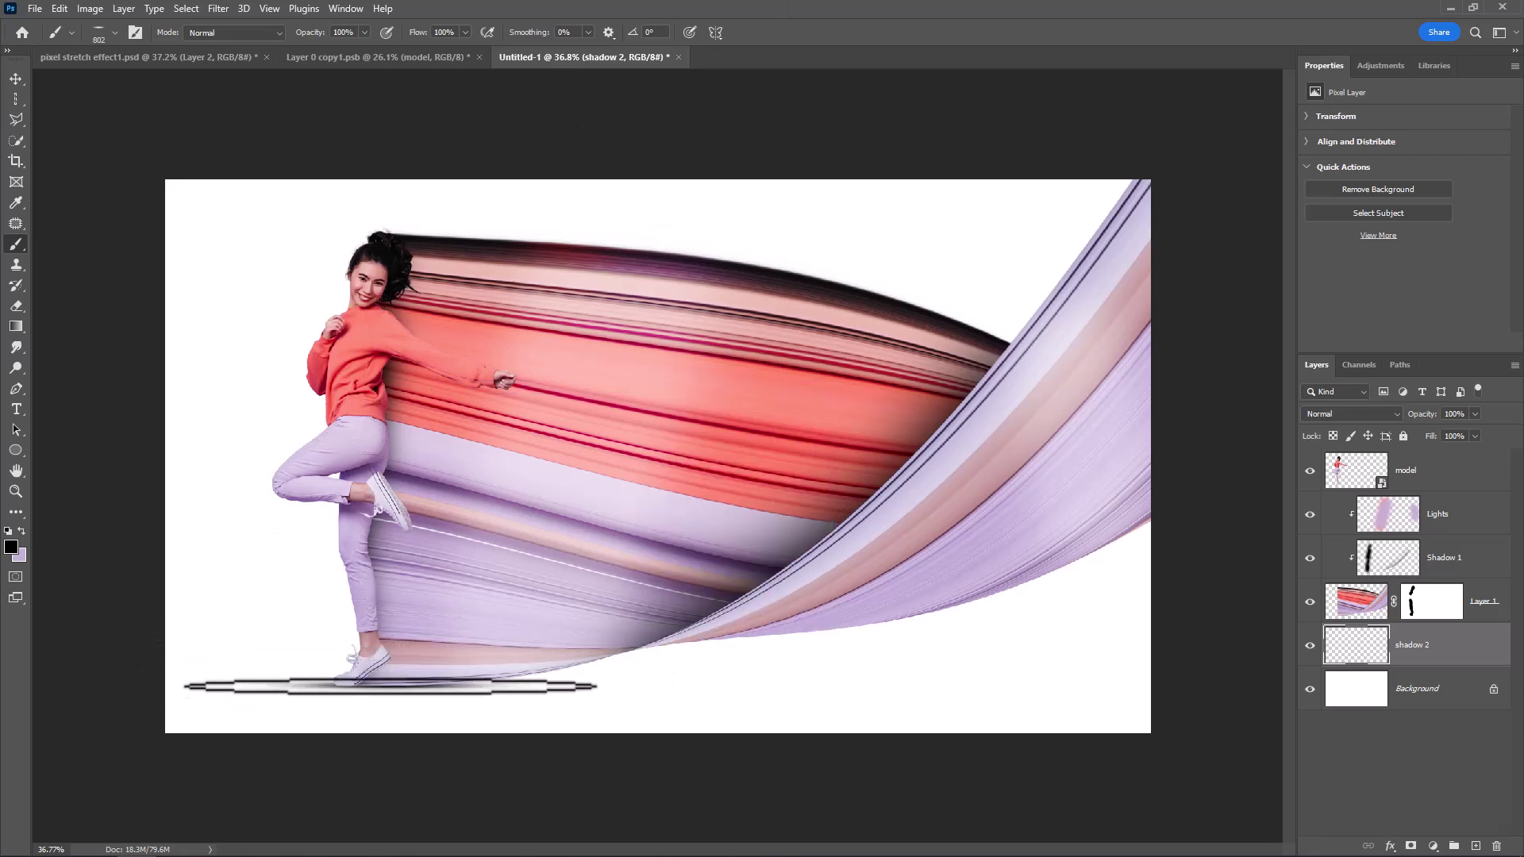
key("bracketright")
key("bracketright")
key("bracketright")
key("bracketright")
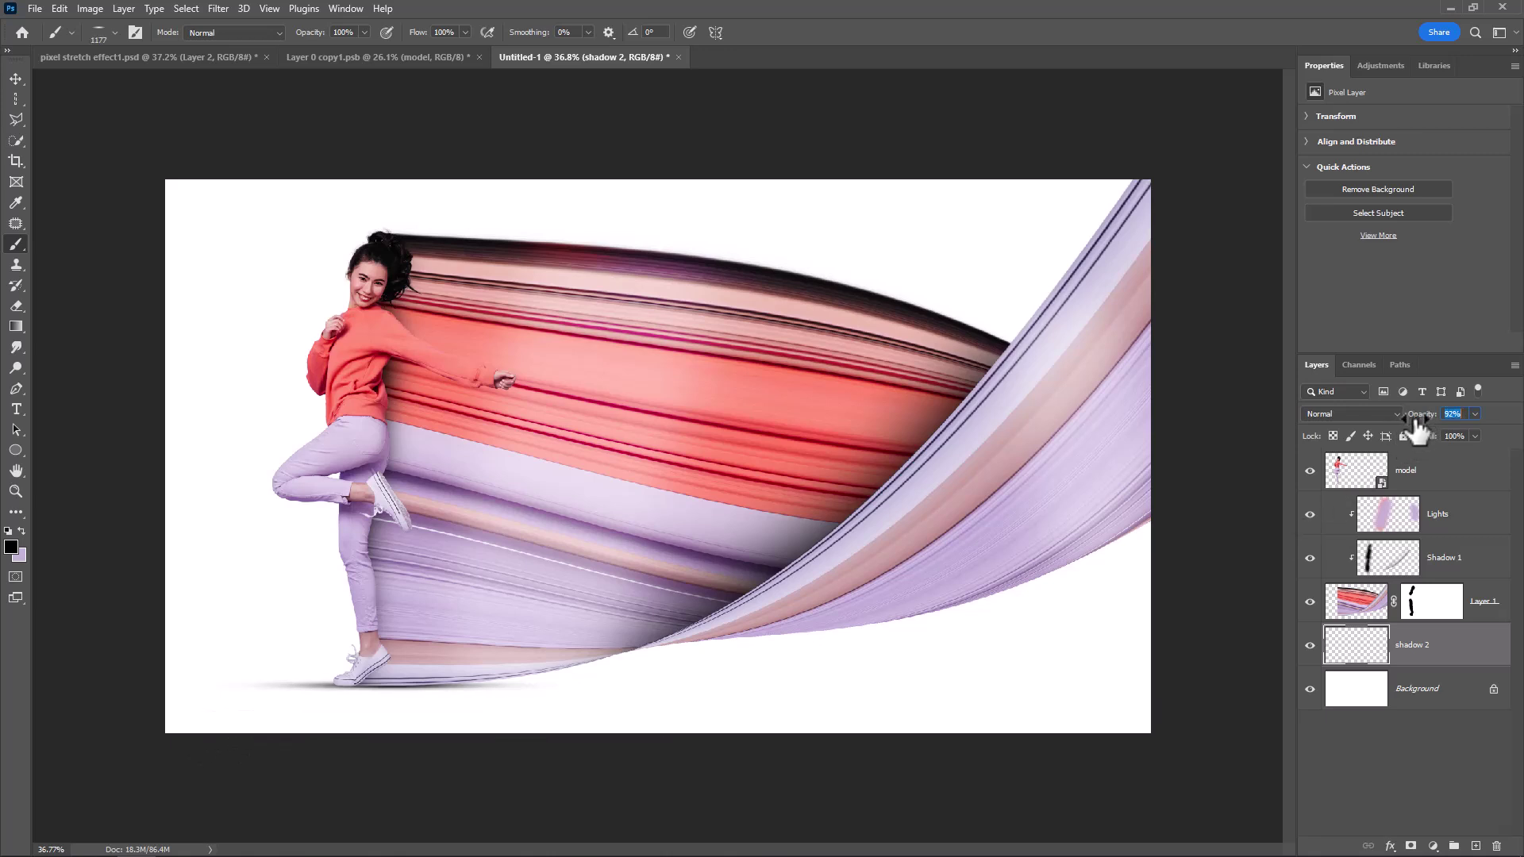
Step: Stamp all visible layers into a new top Layer 2 and convert it to a smart object
left_click(1452, 481)
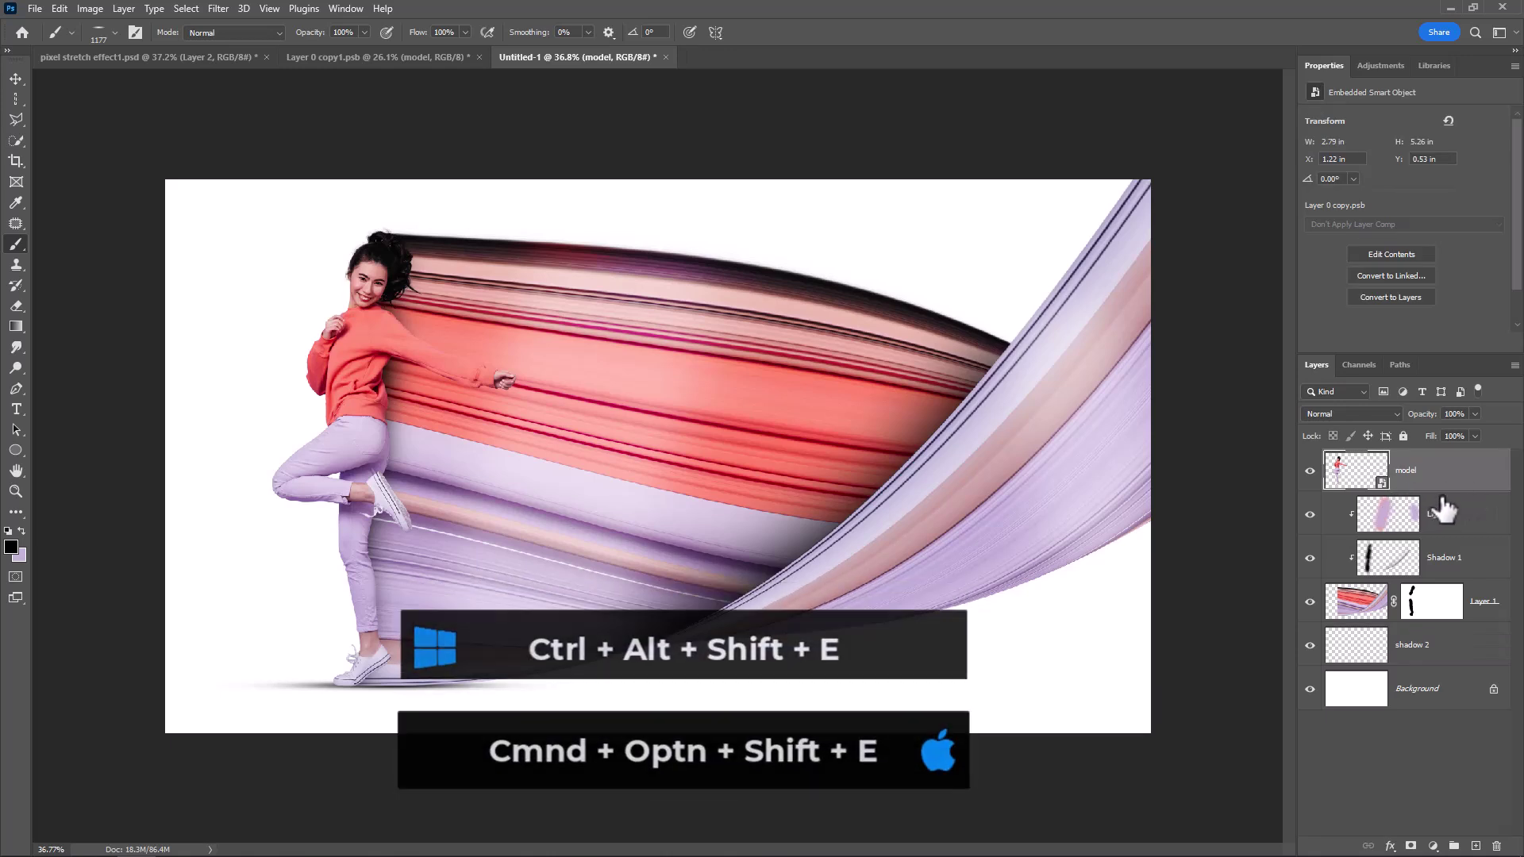
key("ctrl+alt+shift+e")
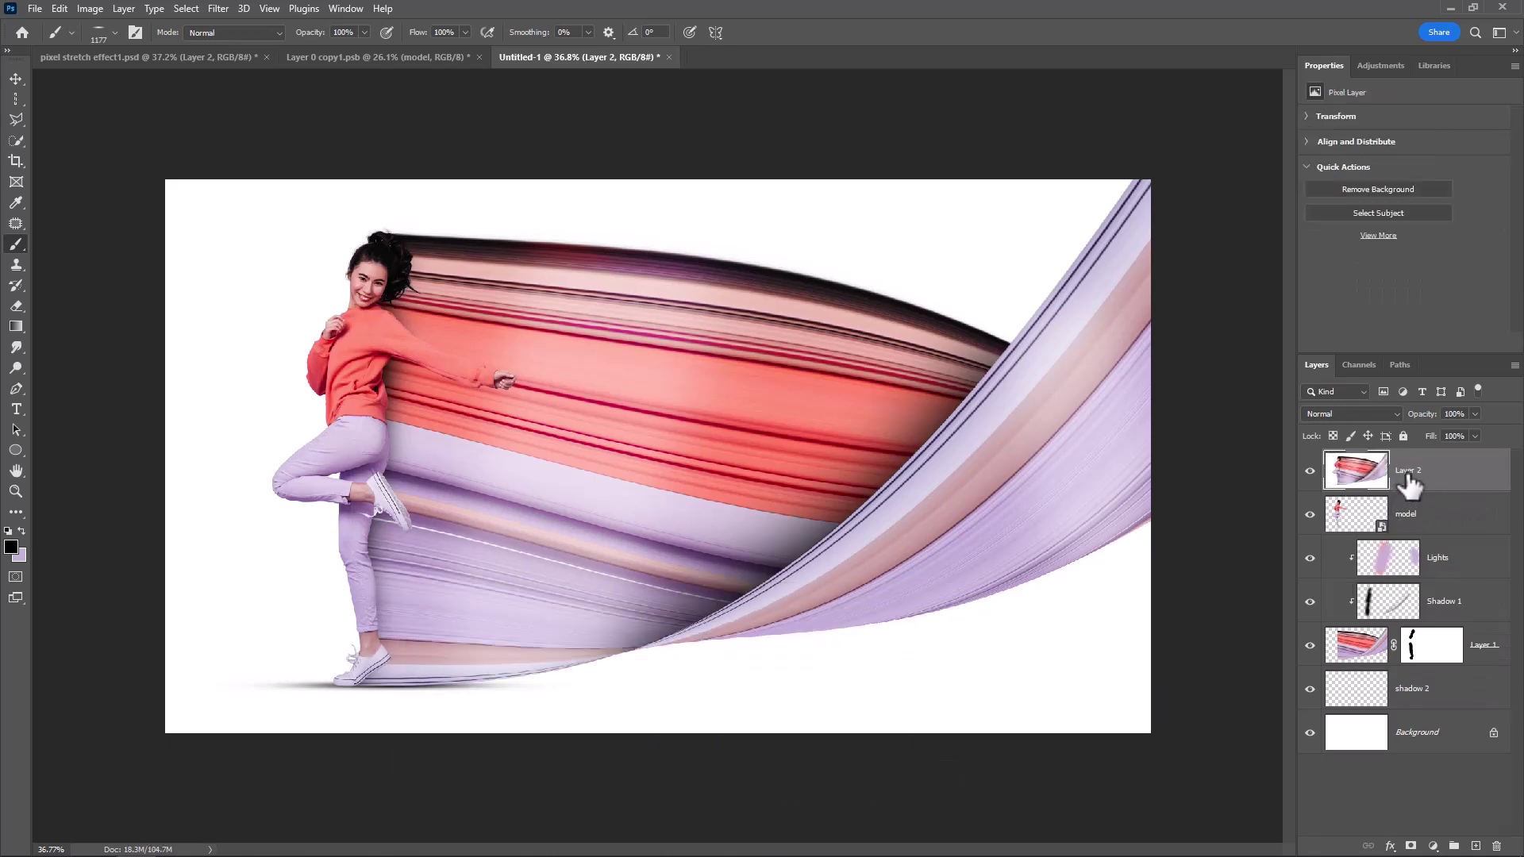
right_click(1452, 485)
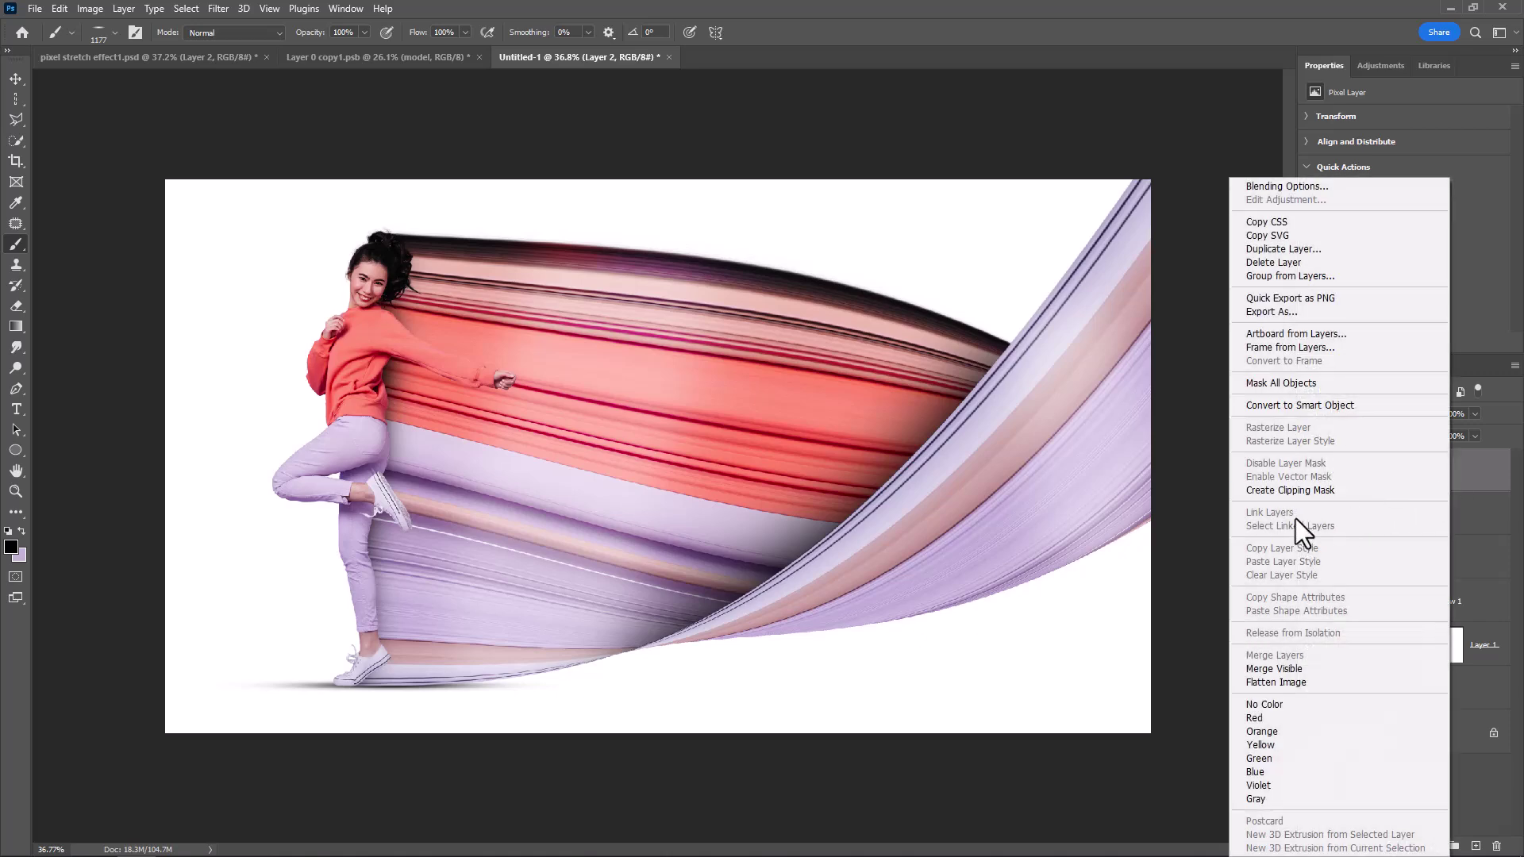
left_click(1295, 411)
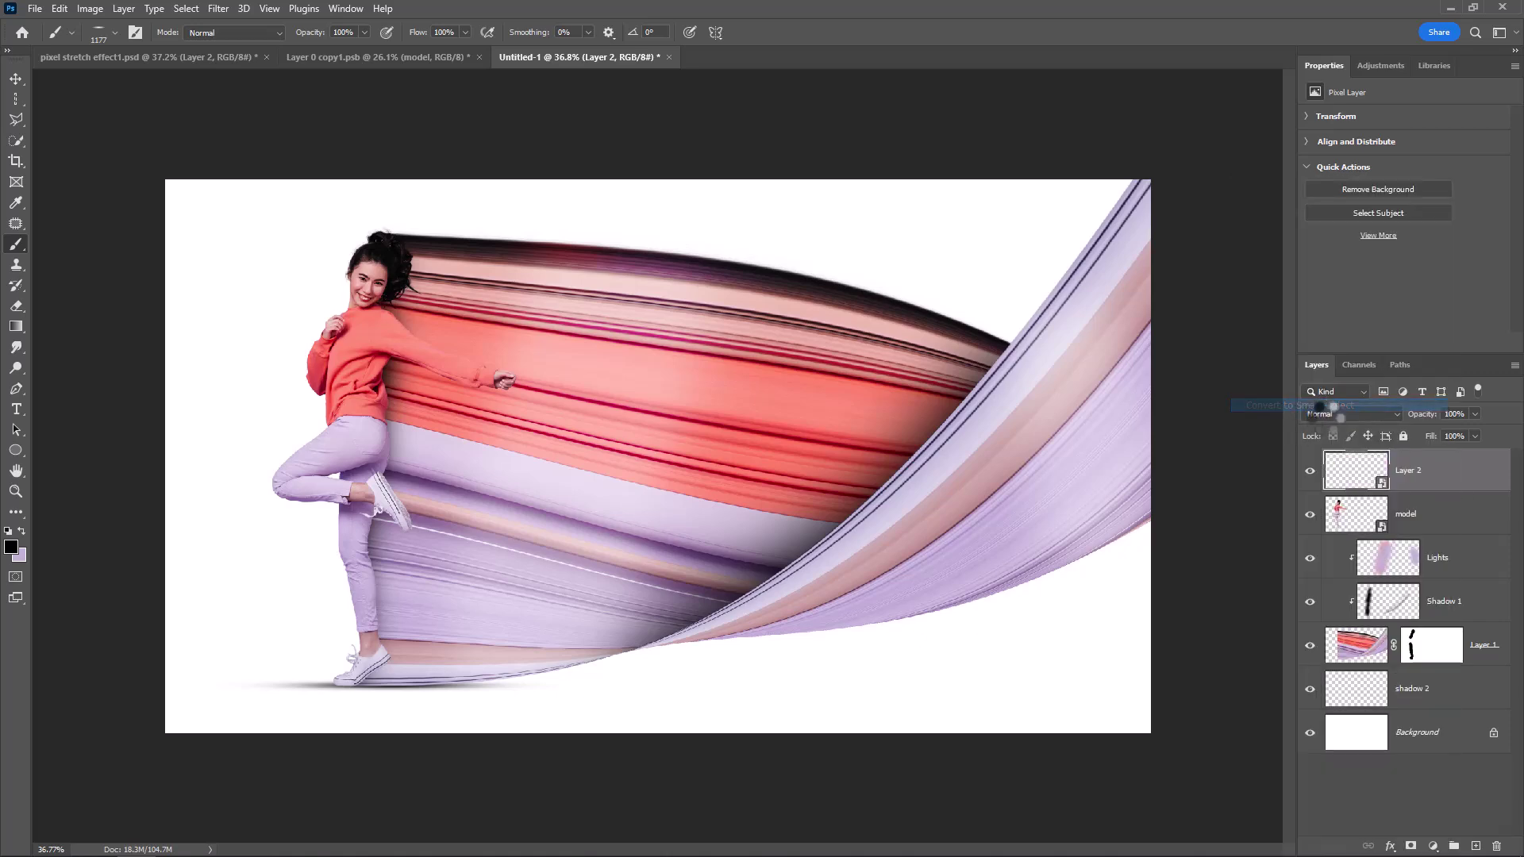
left_click(213, 9)
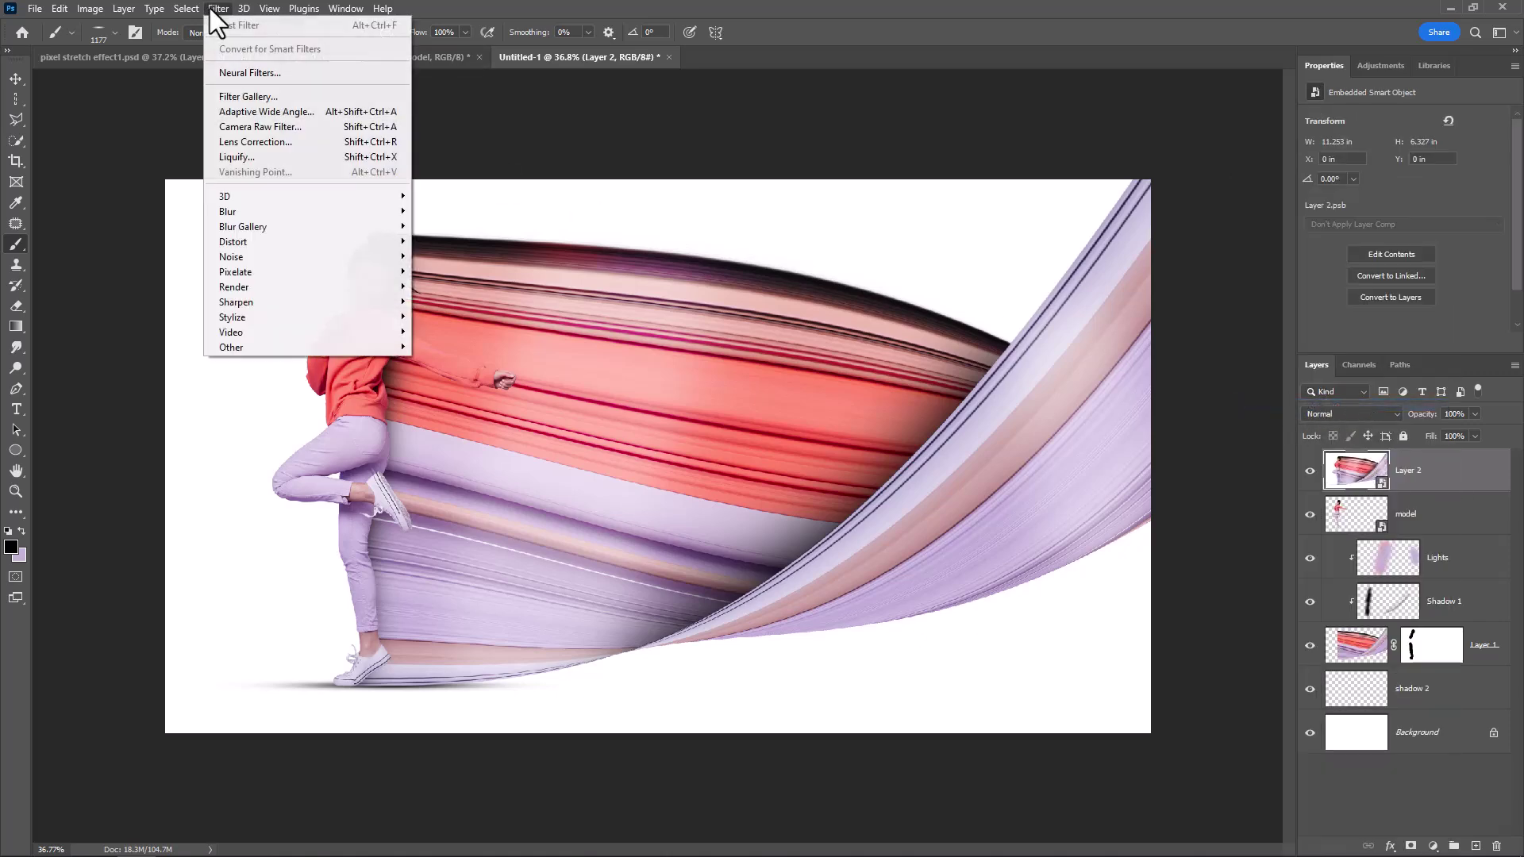
Step: Apply a Camera Raw Filter with Temperature -14, Tint +22, Texture +33 and Vibrance +11
left_click(243, 127)
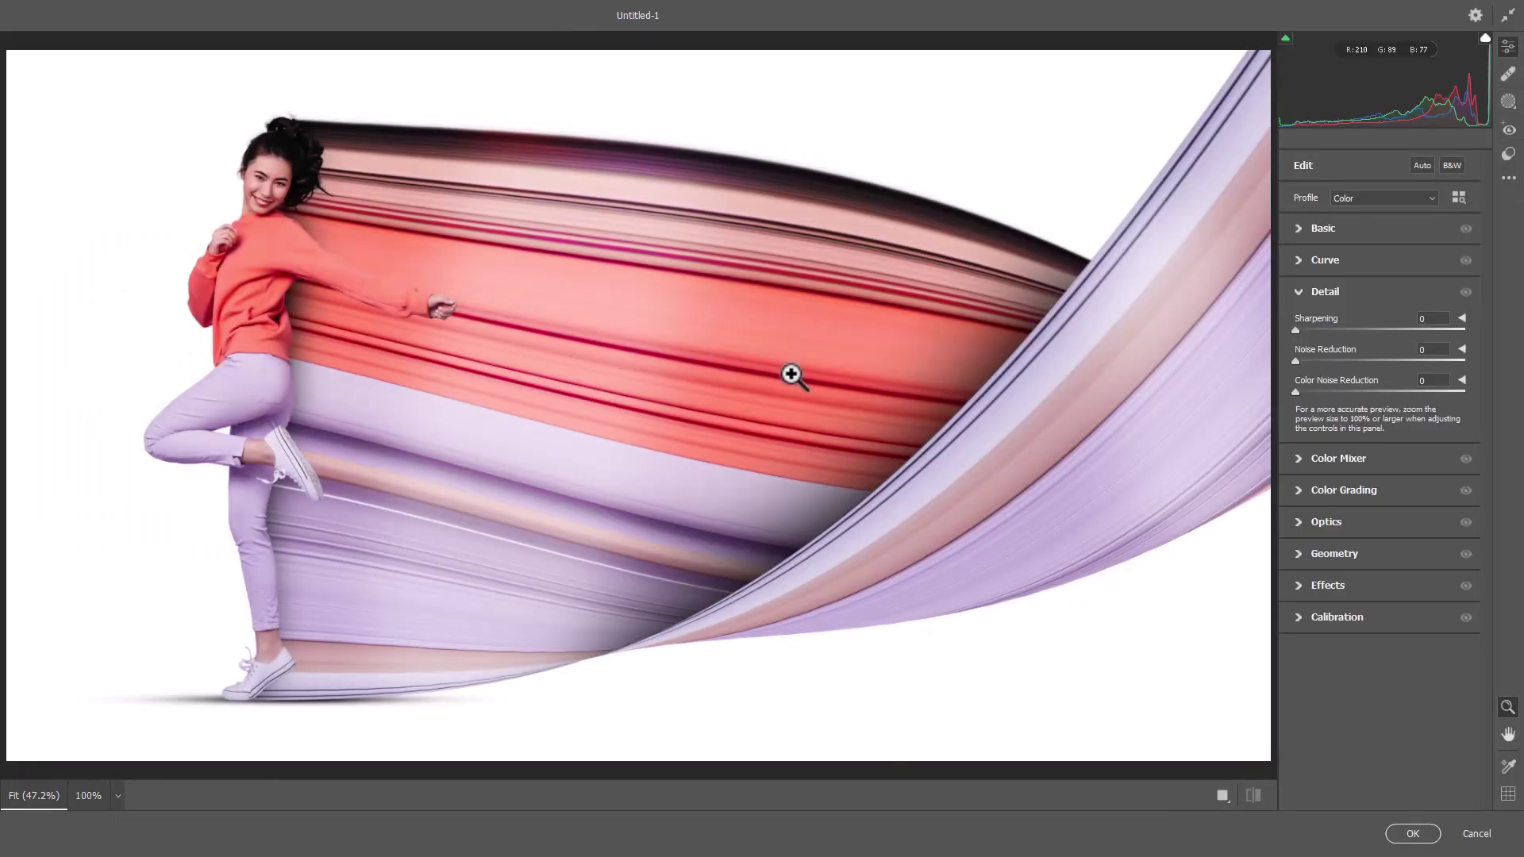
left_click(1324, 231)
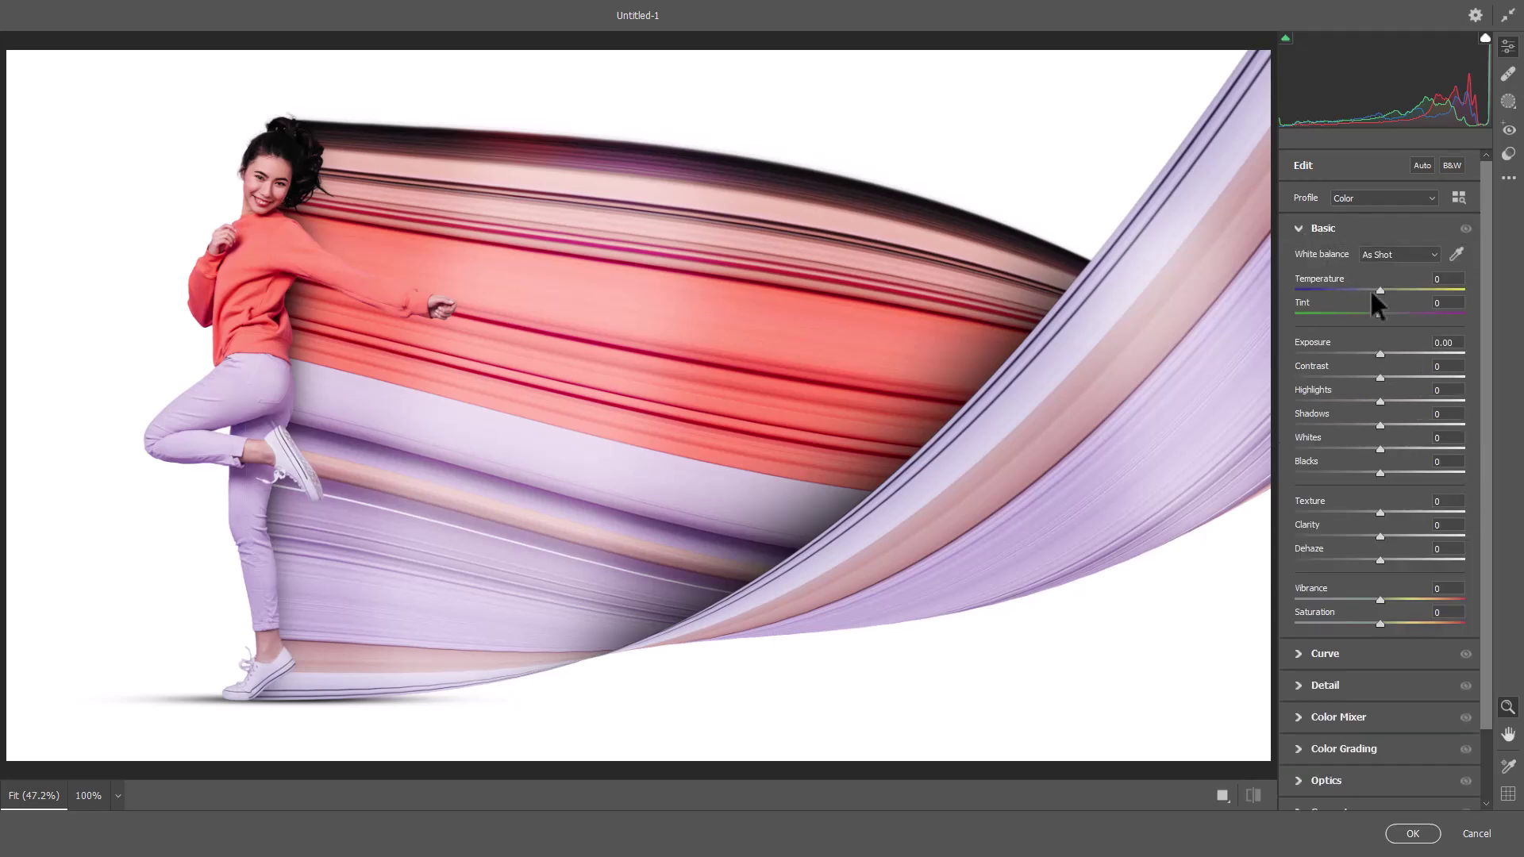
left_click(1298, 227)
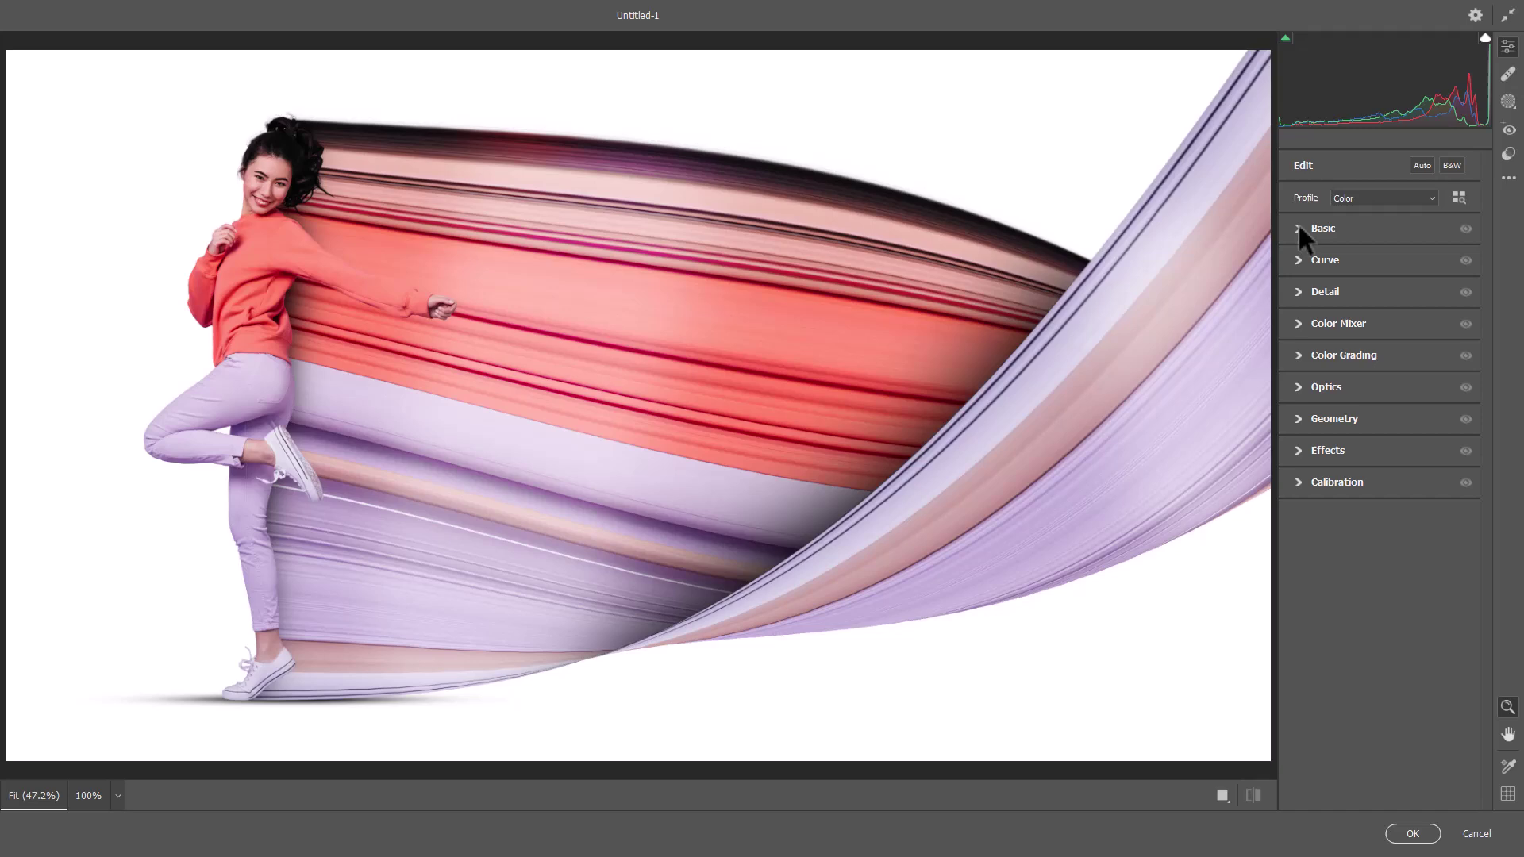
left_click(1298, 226)
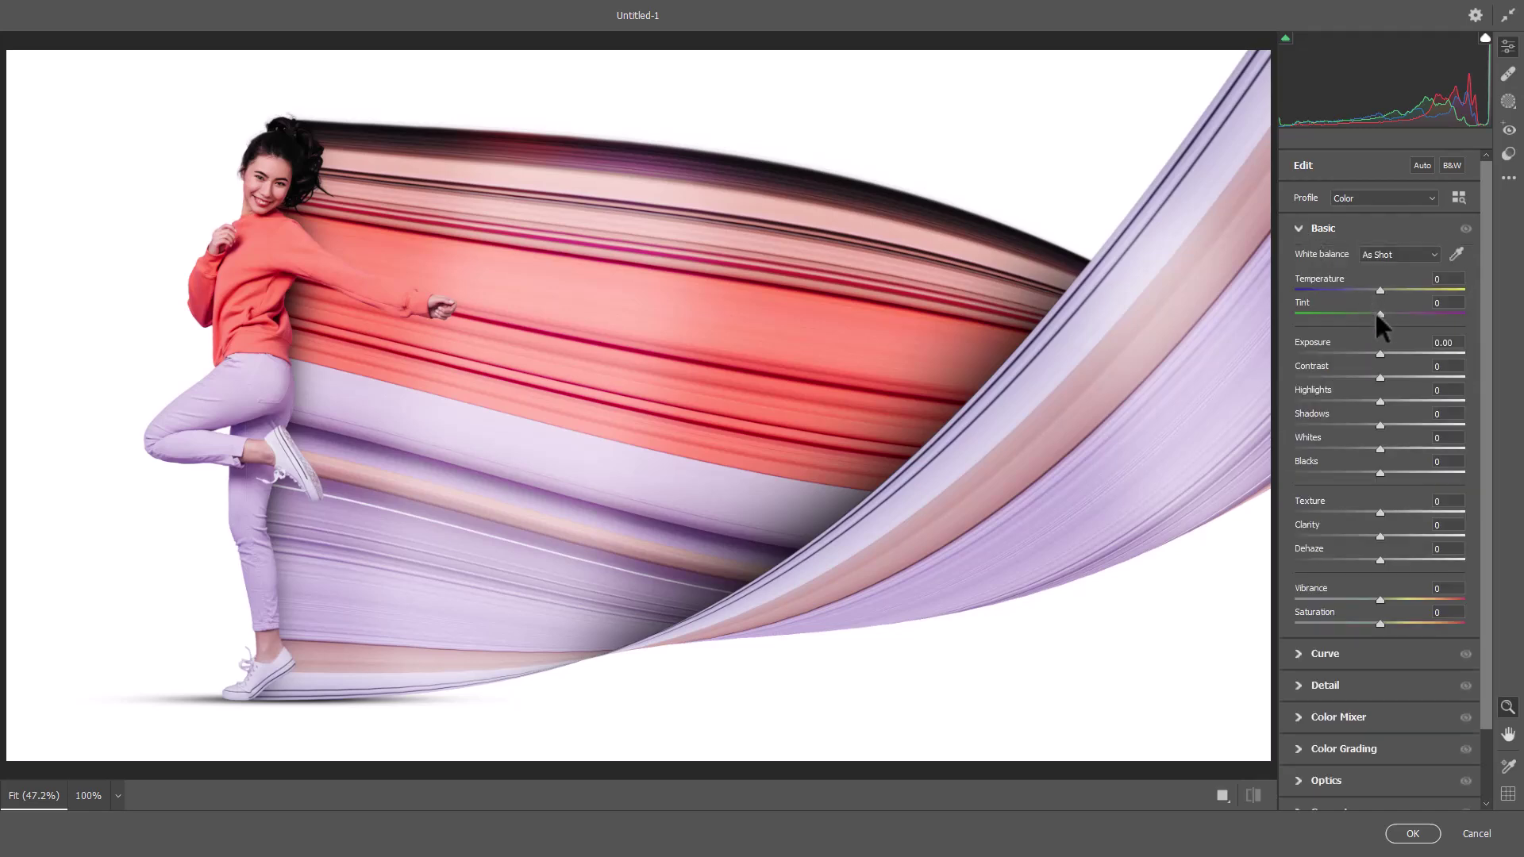
left_click_drag(1380, 290, 1368, 291)
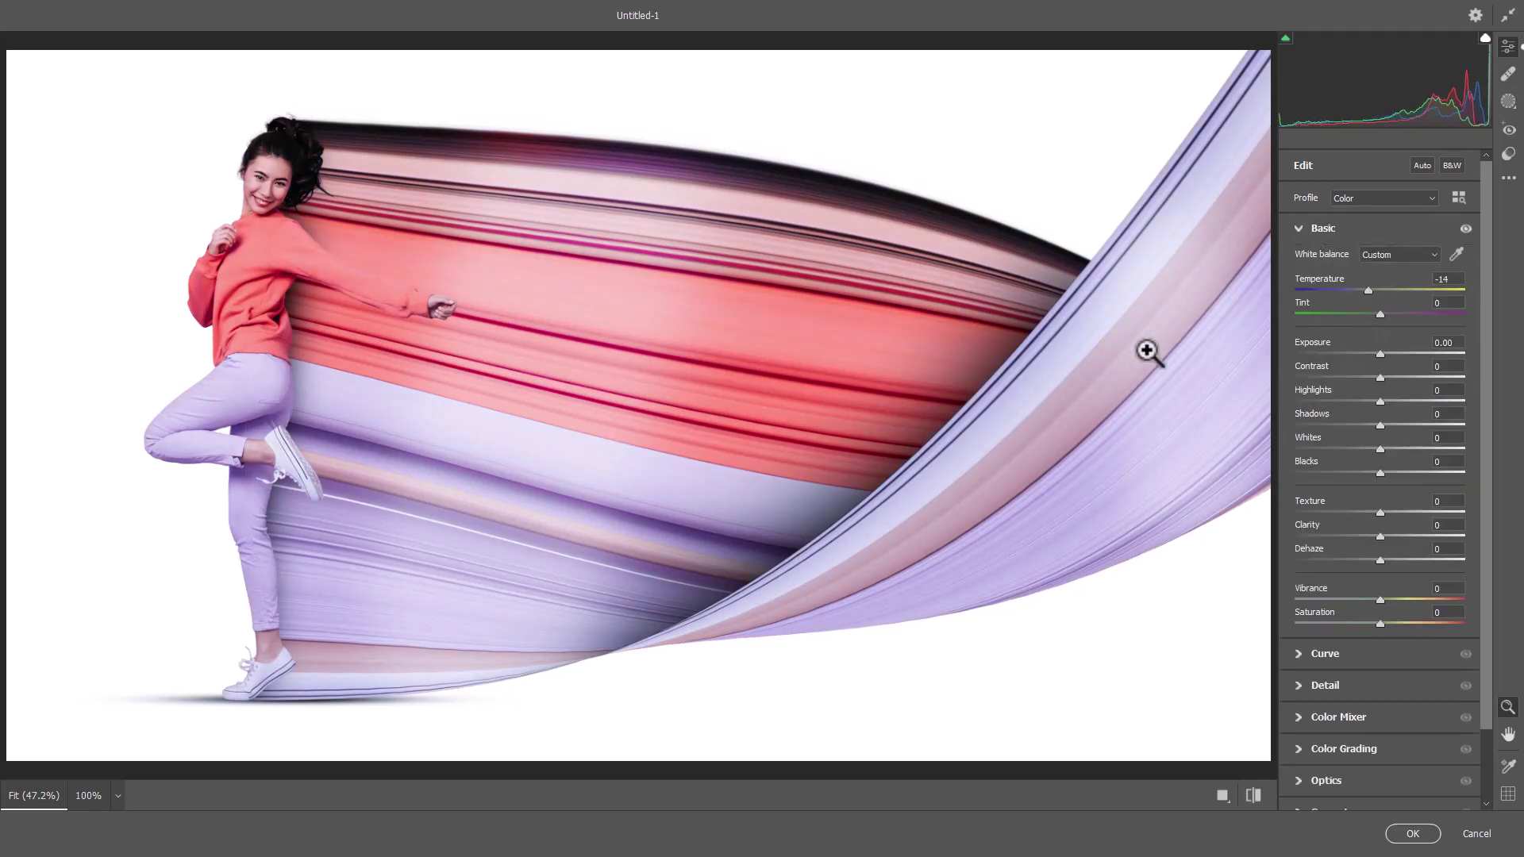
left_click_drag(800, 387, 826, 415)
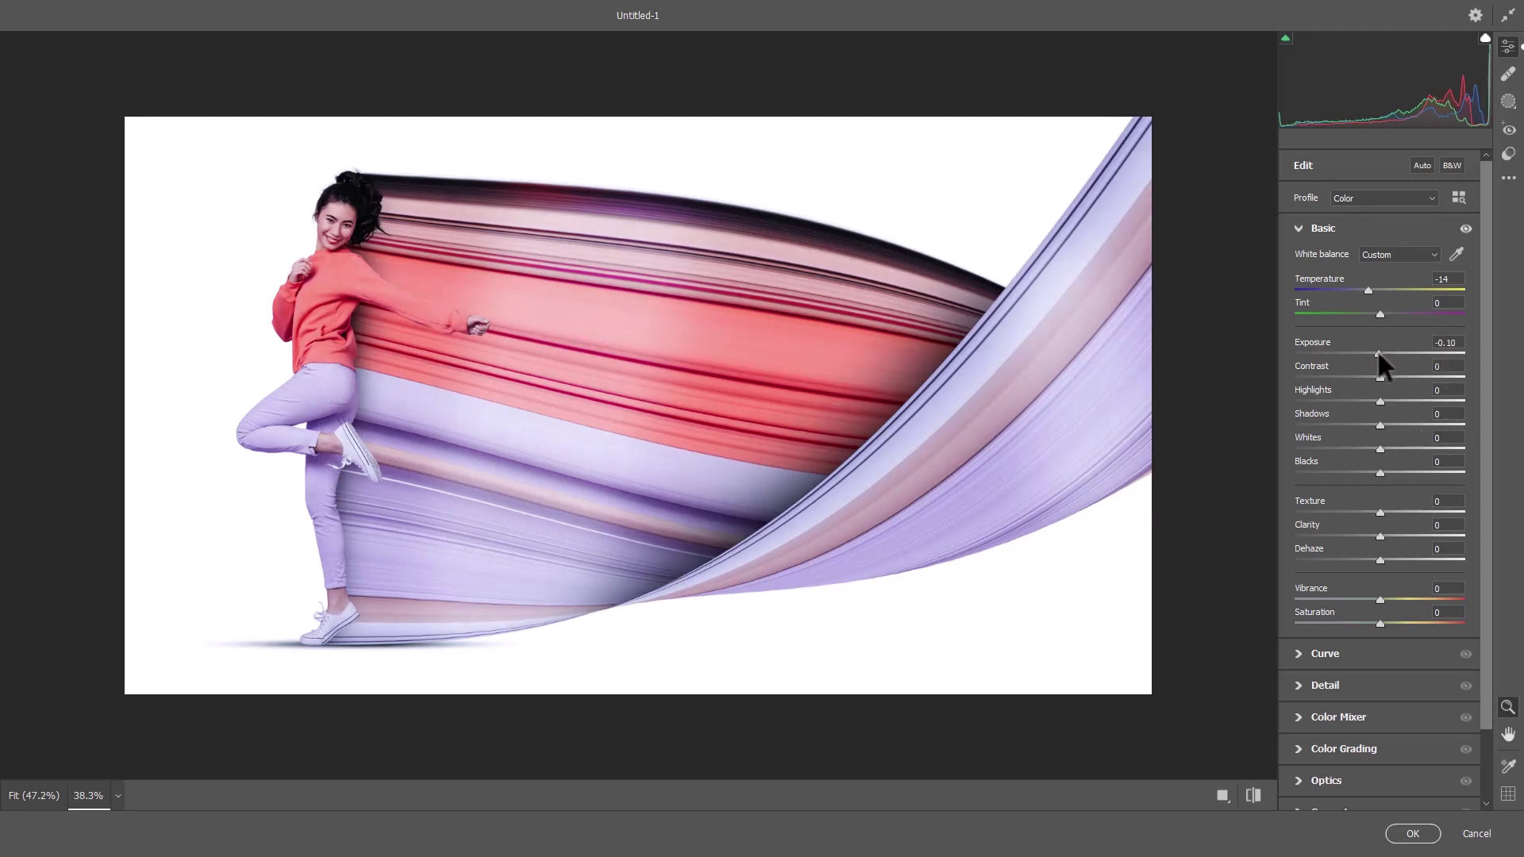
mouse_move(1379, 313)
left_mouse_down()
mouse_move(1363, 314)
mouse_move(1397, 313)
left_mouse_up()
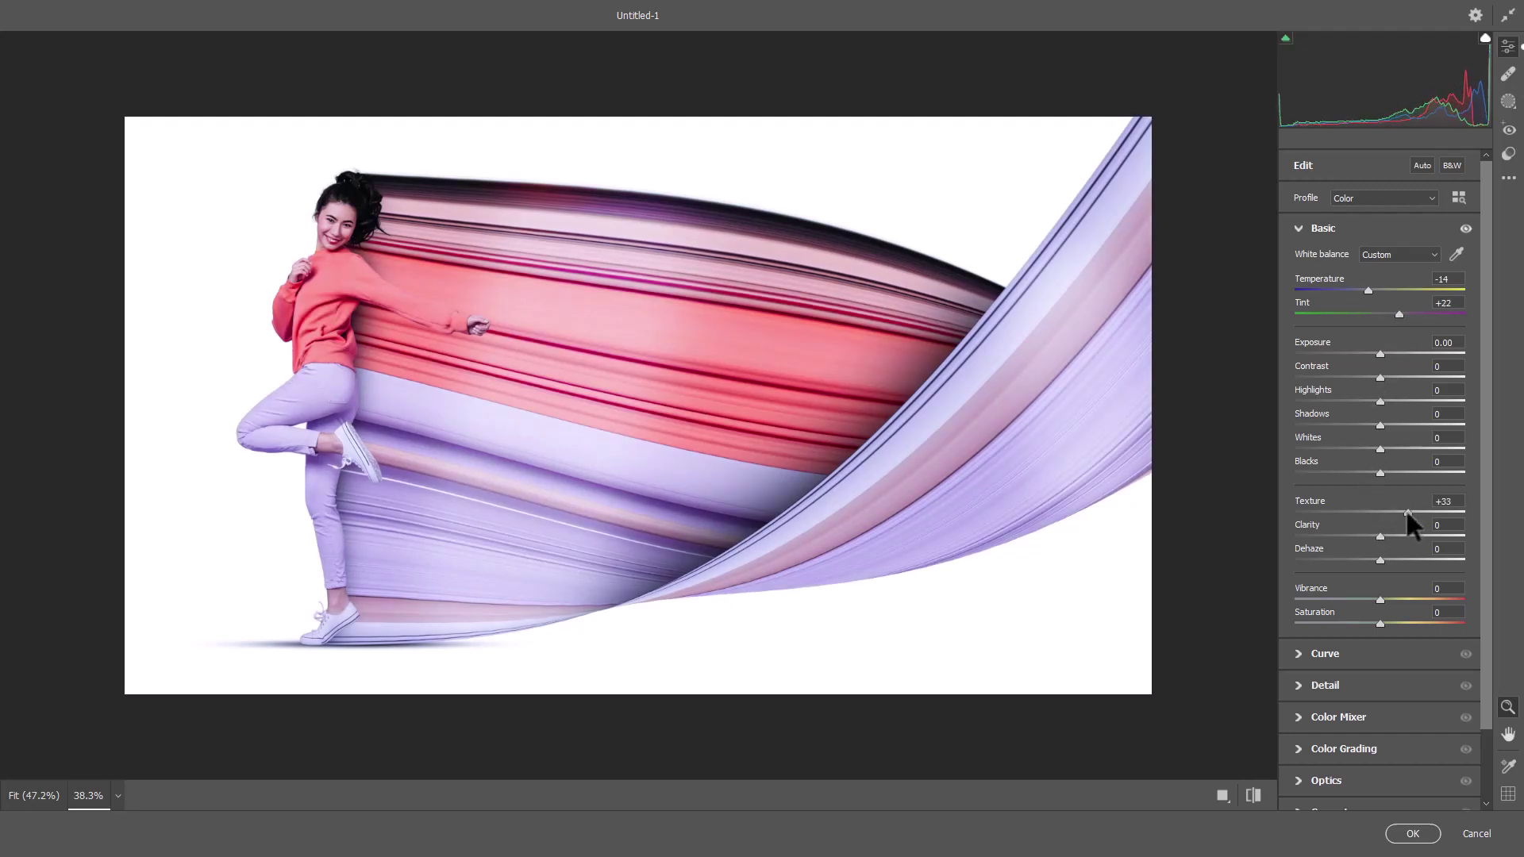
left_click_drag(1380, 599, 1389, 597)
left_click(1414, 833)
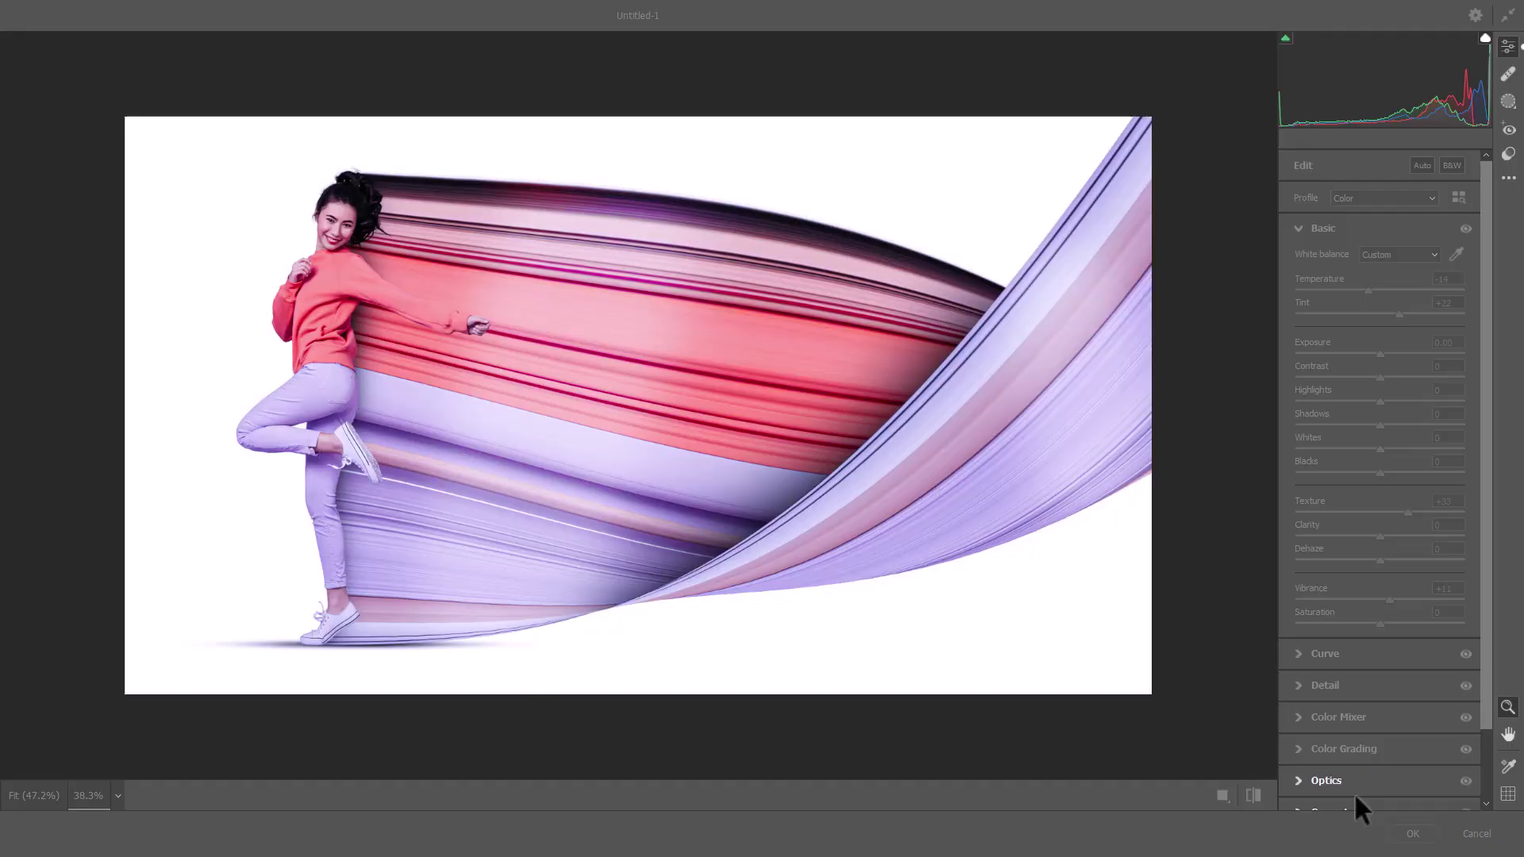